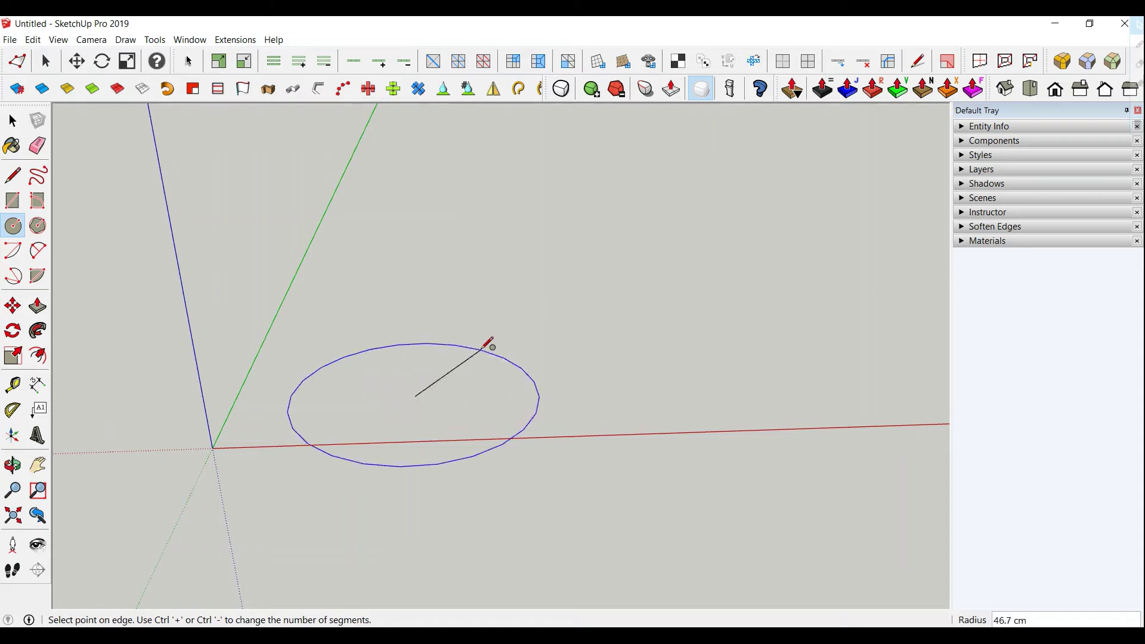
Draw a radius-1 circle with 12 segments as a flat face on the ground plane.
key(Return)
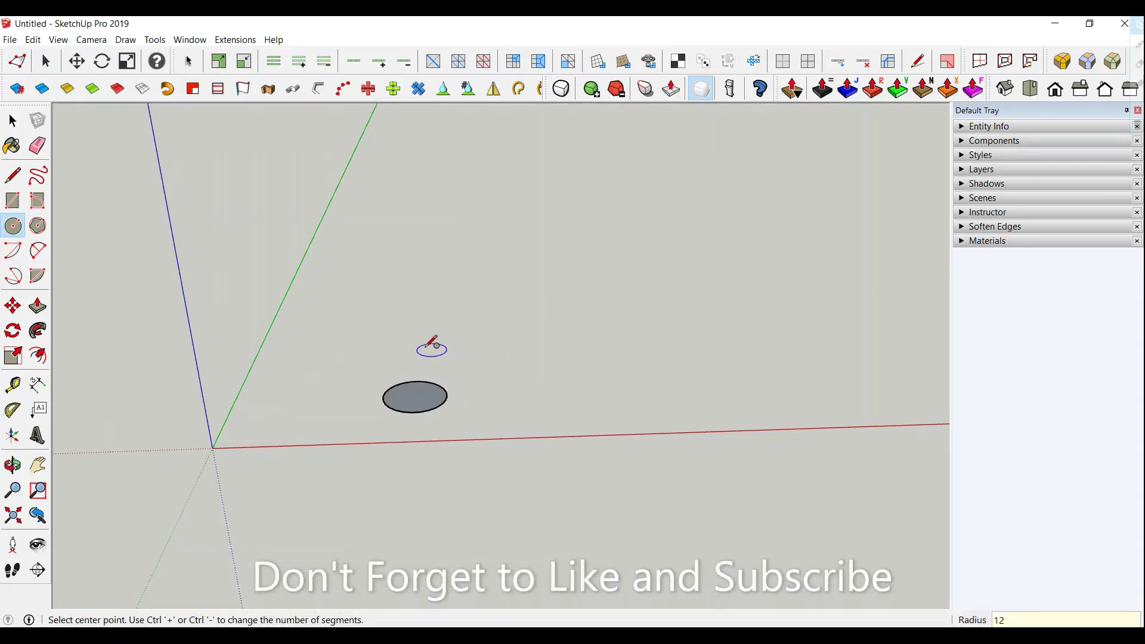
scroll(429, 340, up, 2)
scroll(426, 345, up, 2)
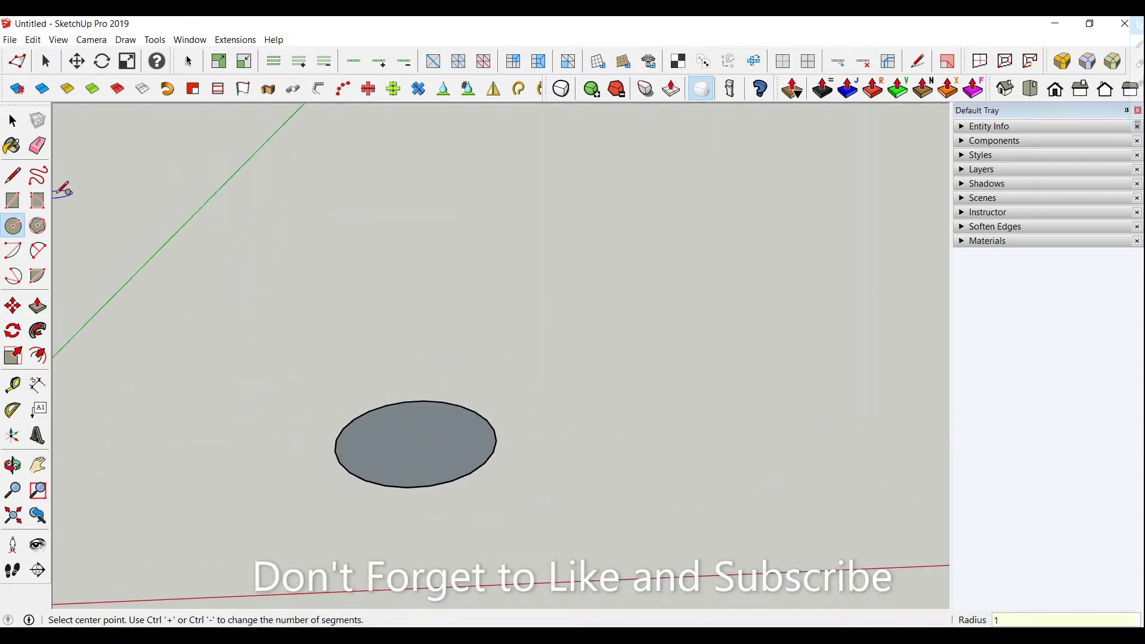
text(2s)
text(12)
key(Return)
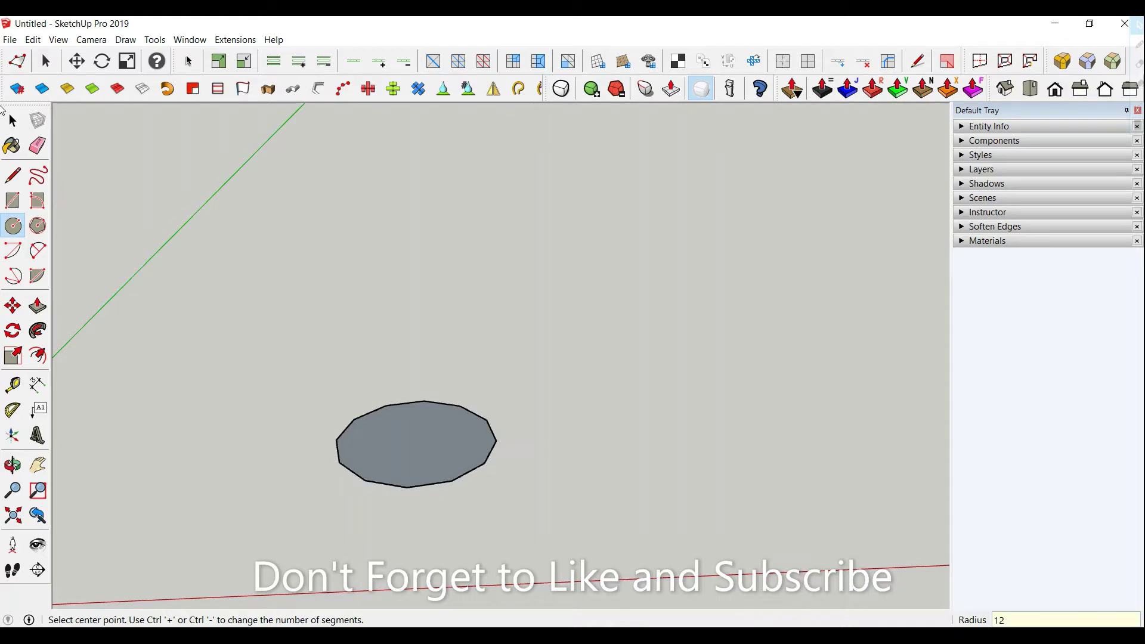
click(38, 361)
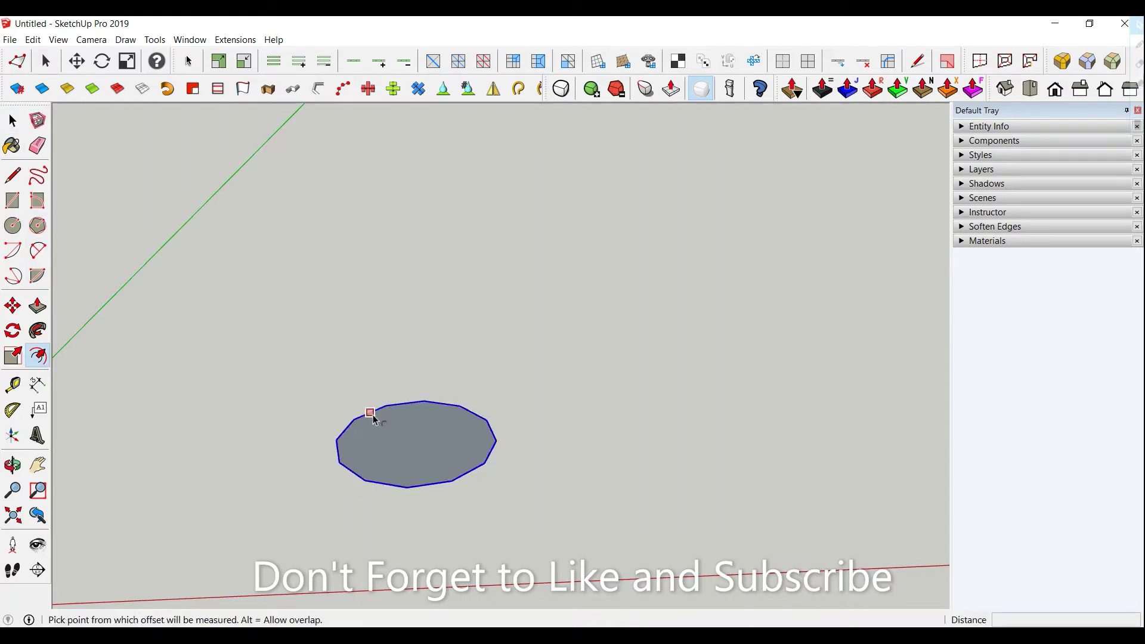
Offset the 12-sided face inward by 2 four times, creating four nested concentric rings.
click(371, 412)
key(Return)
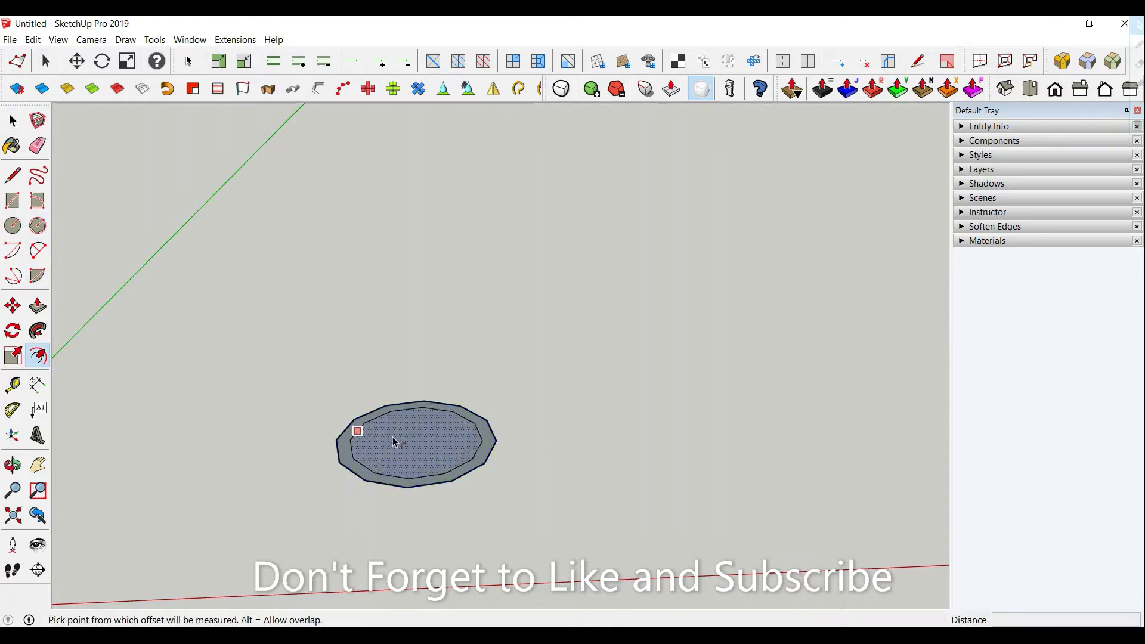
click(358, 430)
key(Return)
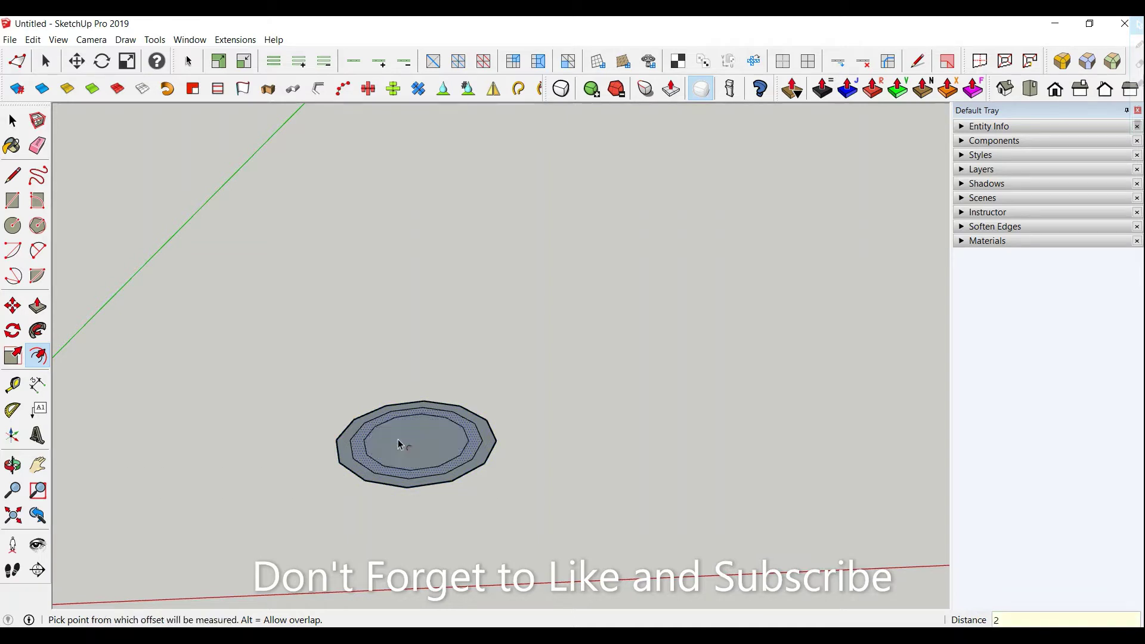
click(365, 444)
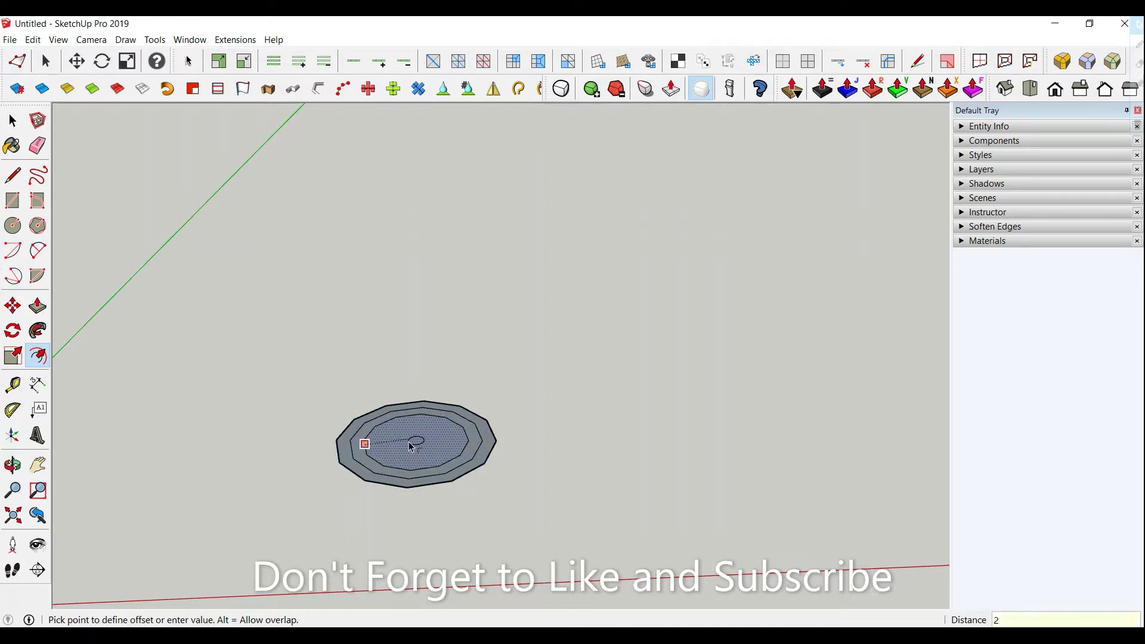
key(Return)
click(380, 436)
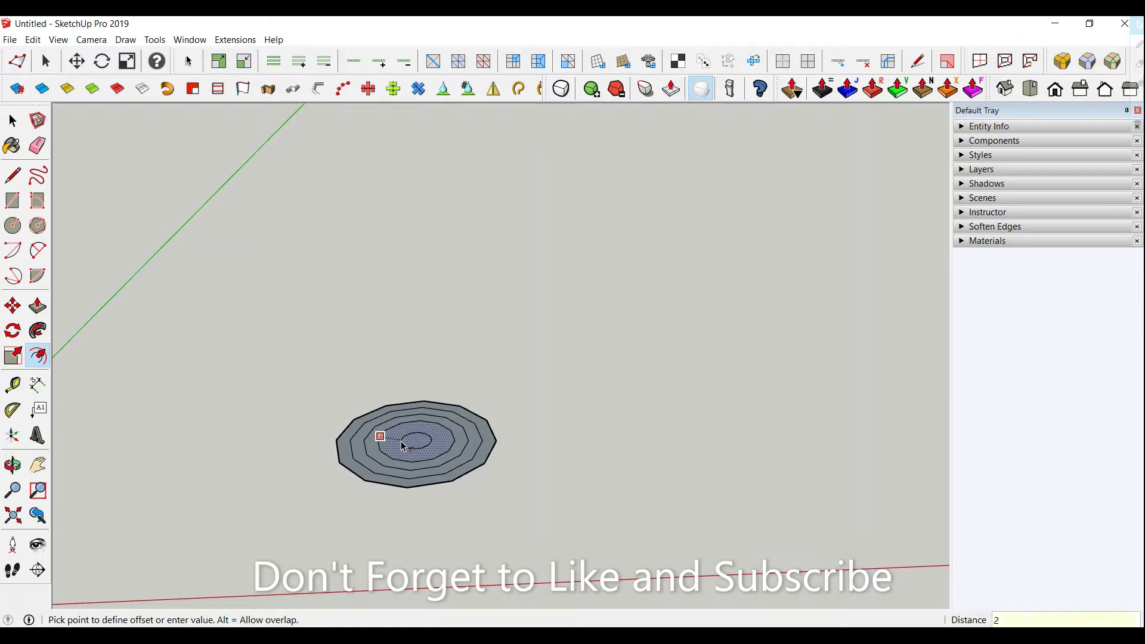
key(Return)
scroll(388, 475, up, 3)
scroll(383, 473, up, 3)
middle_drag(384, 473, 394, 493)
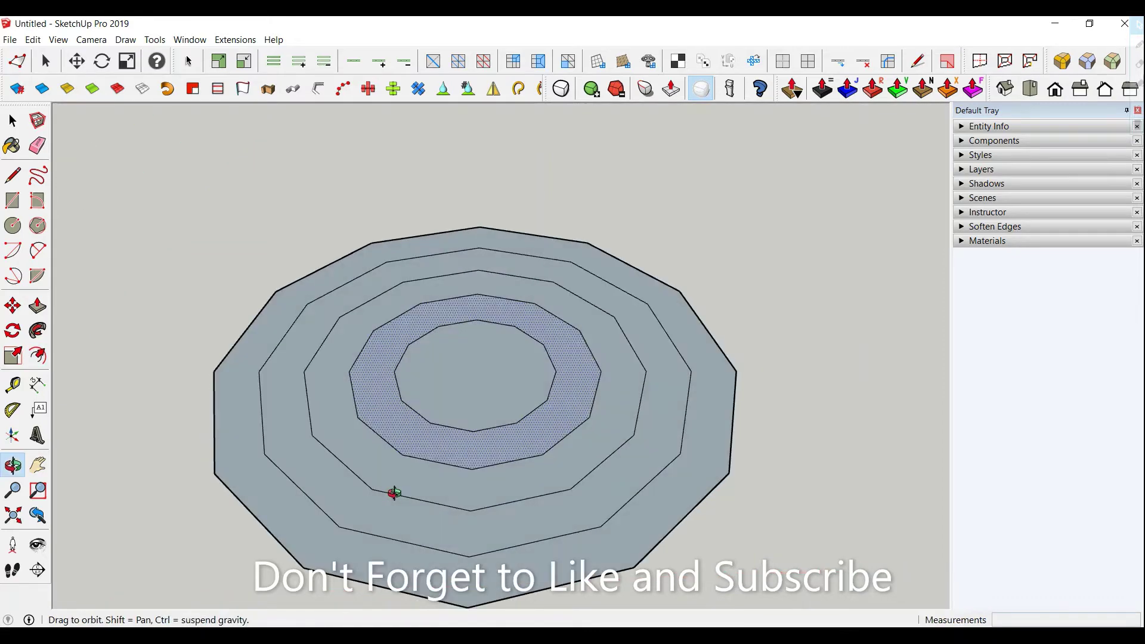
Select all ring faces and run SplitDonut to divide them into quad panels.
click(13, 121)
triple_click(392, 411)
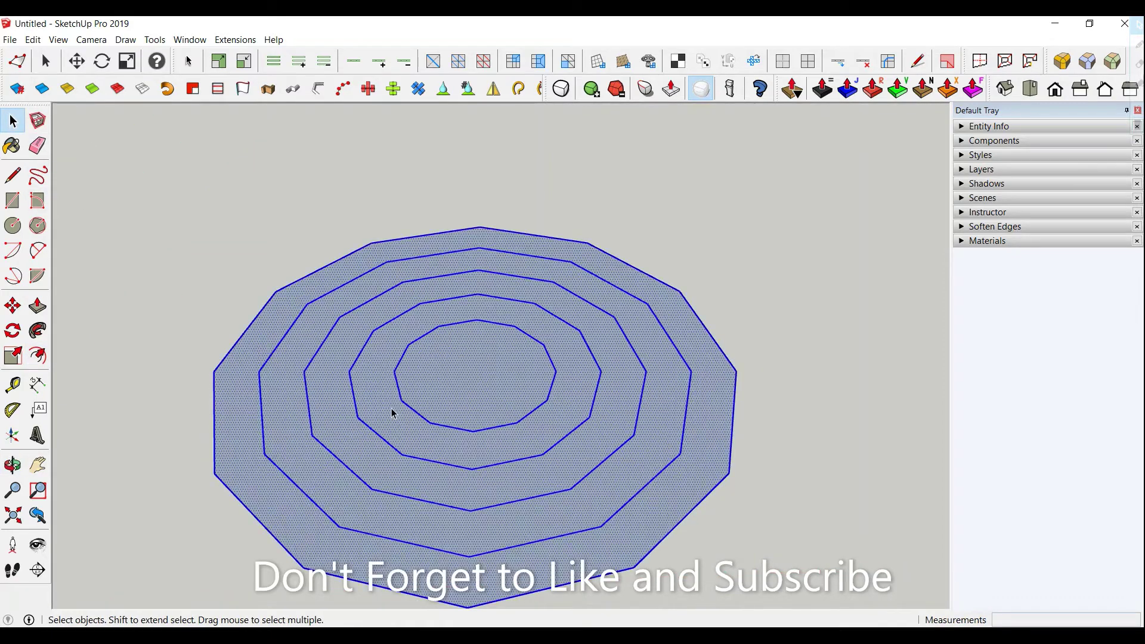
click(1005, 88)
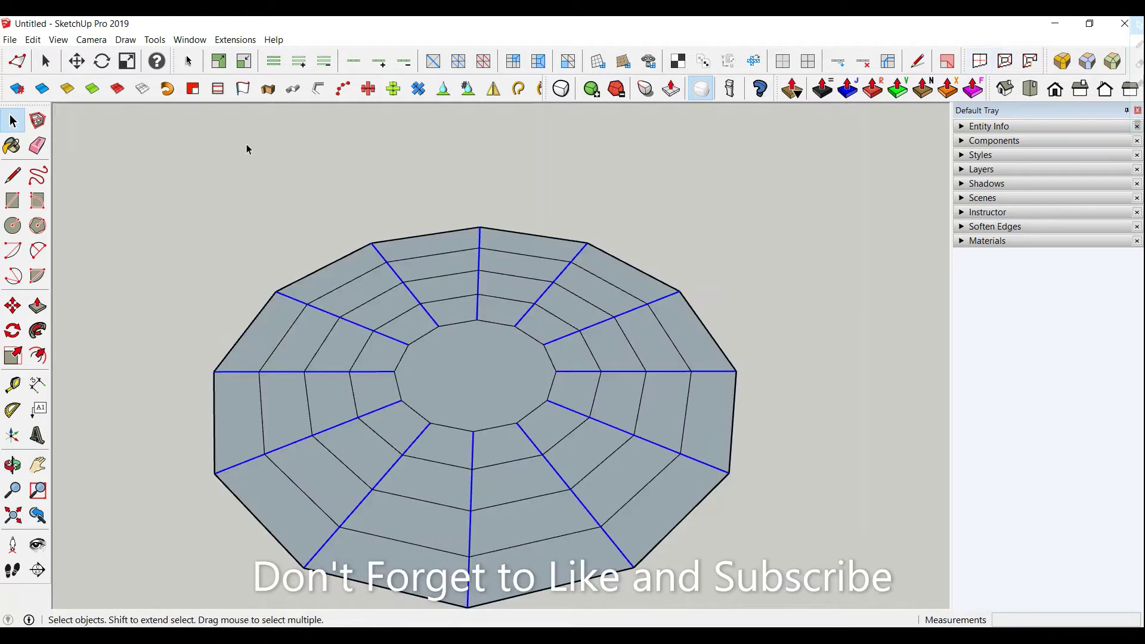
Select one complete radial line from the centre to the rim with Select Loop.
click(469, 582)
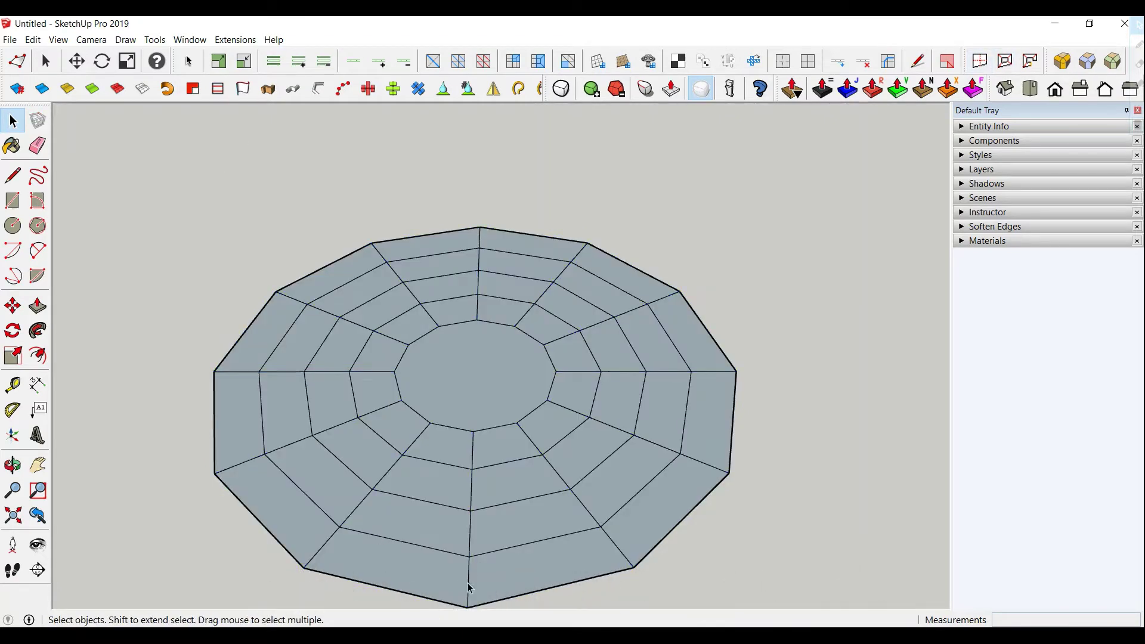
click(361, 60)
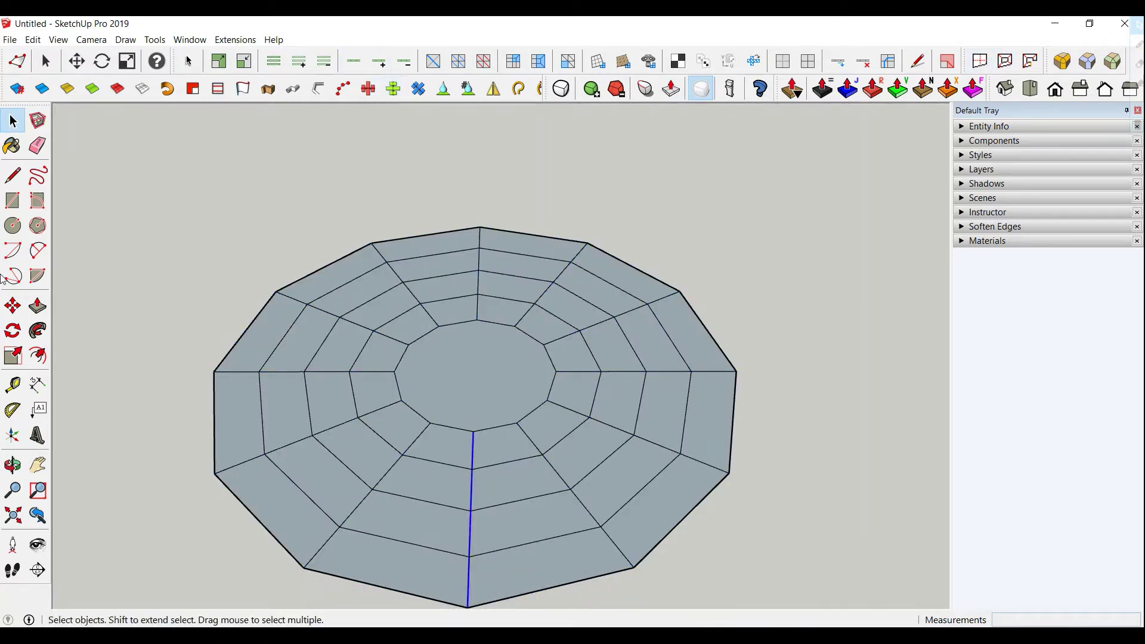
click(13, 306)
scroll(297, 362, down, 2)
Copy the selected radial line 0.3 units to one side.
scroll(442, 529, up, 3)
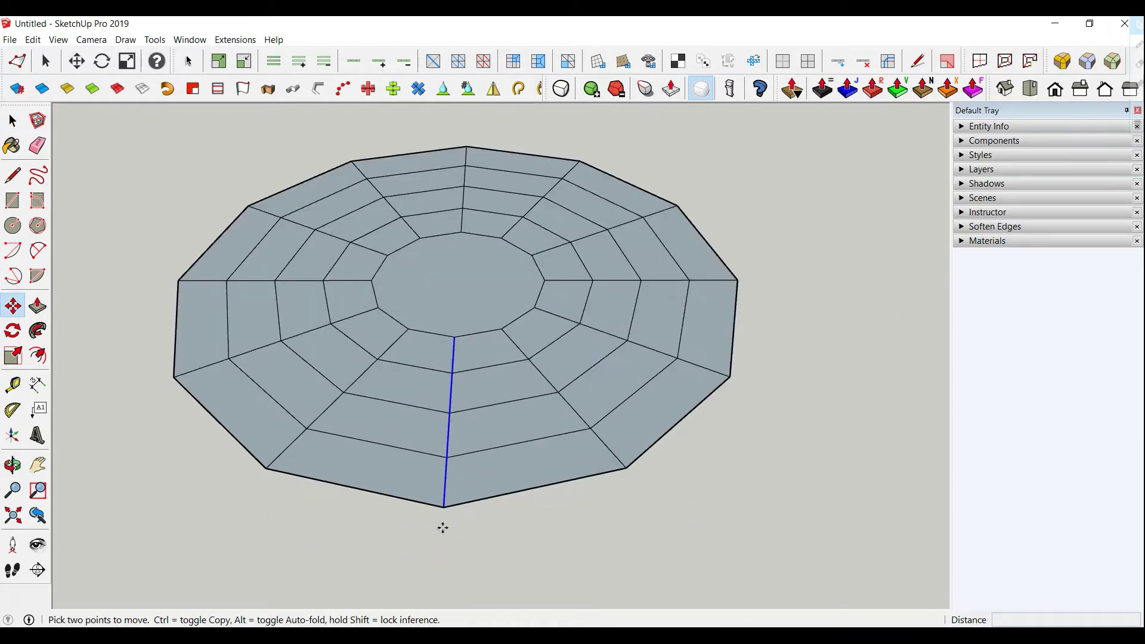
click(443, 506)
key(ctrl)
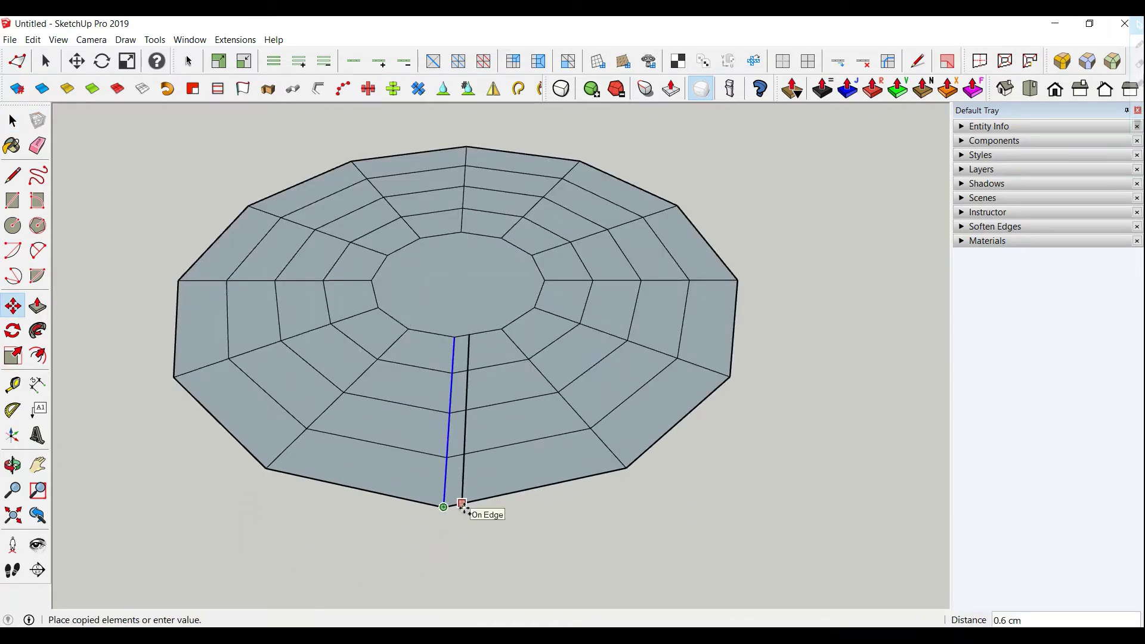
text(0.3)
key(Return)
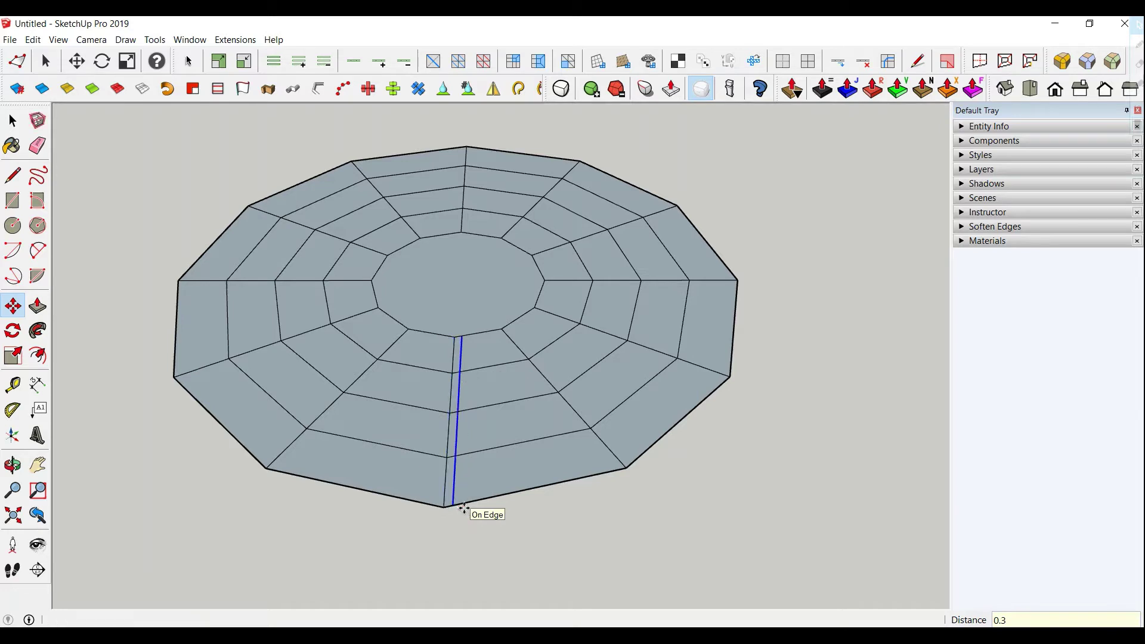
Rotate-copy the offset line about the disc centre into 12 evenly spaced copies.
click(12, 330)
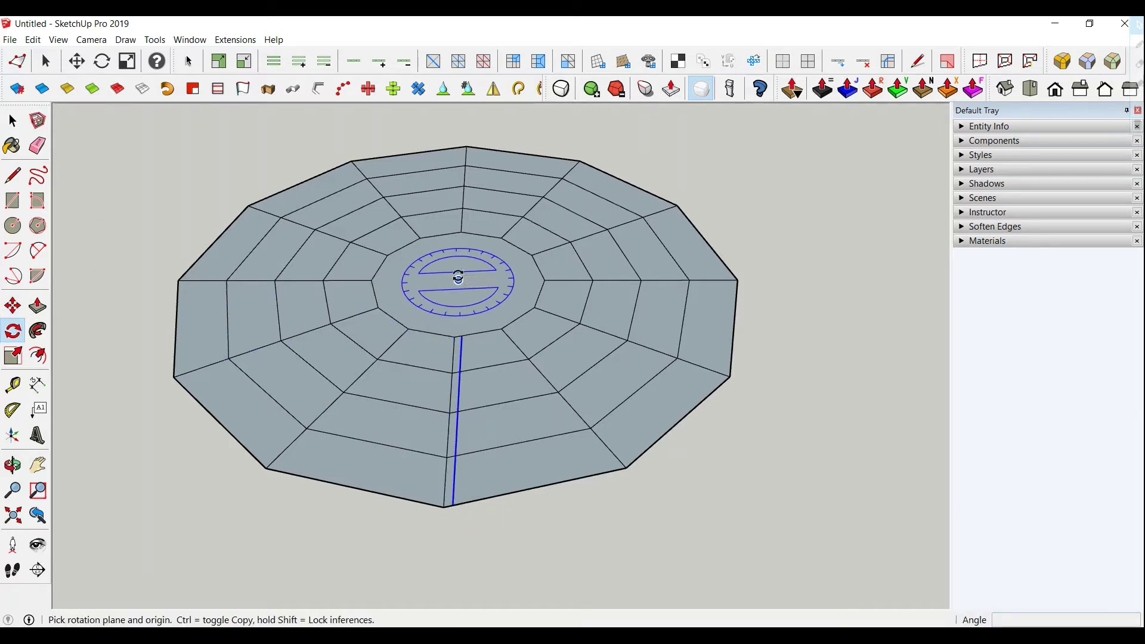
click(458, 280)
click(463, 336)
text(360)
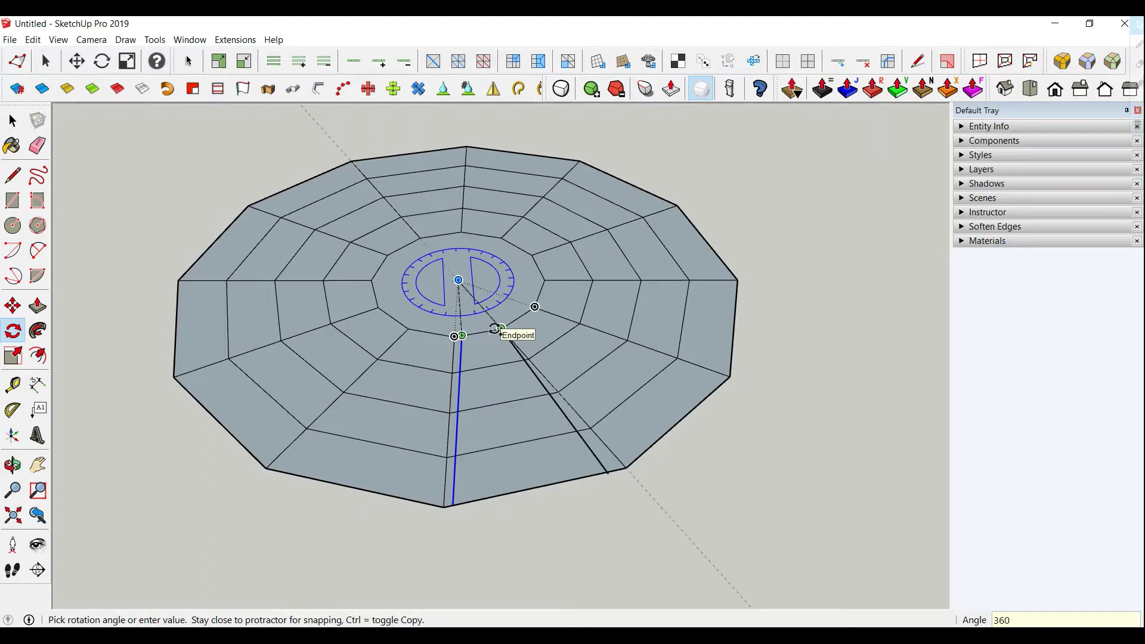
click(495, 329)
text(/1)
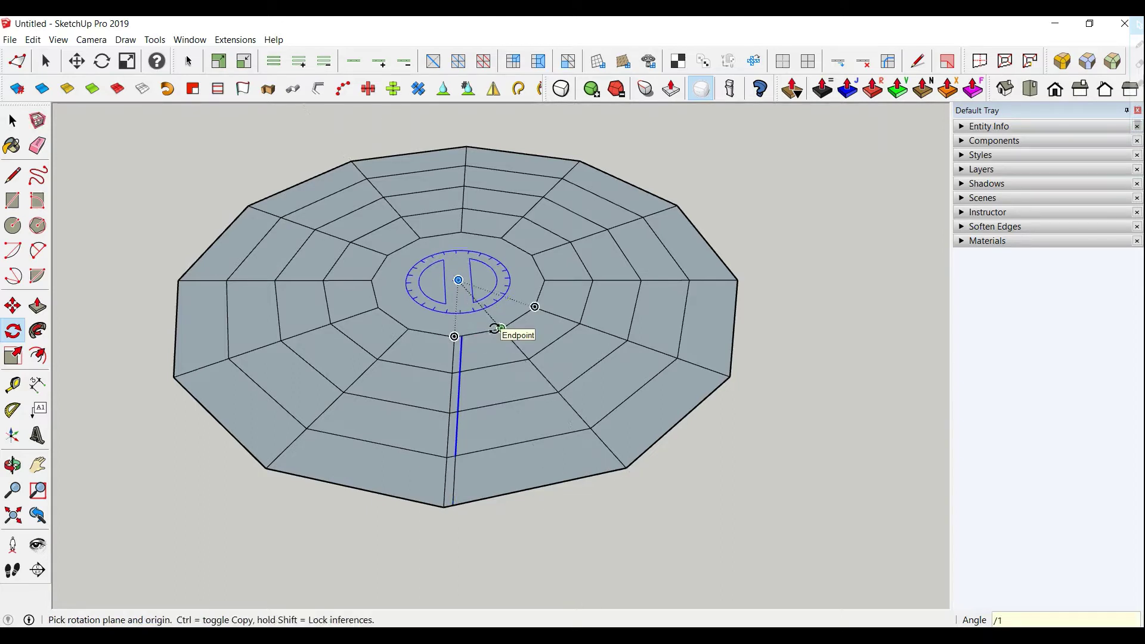
text(2)
key(Return)
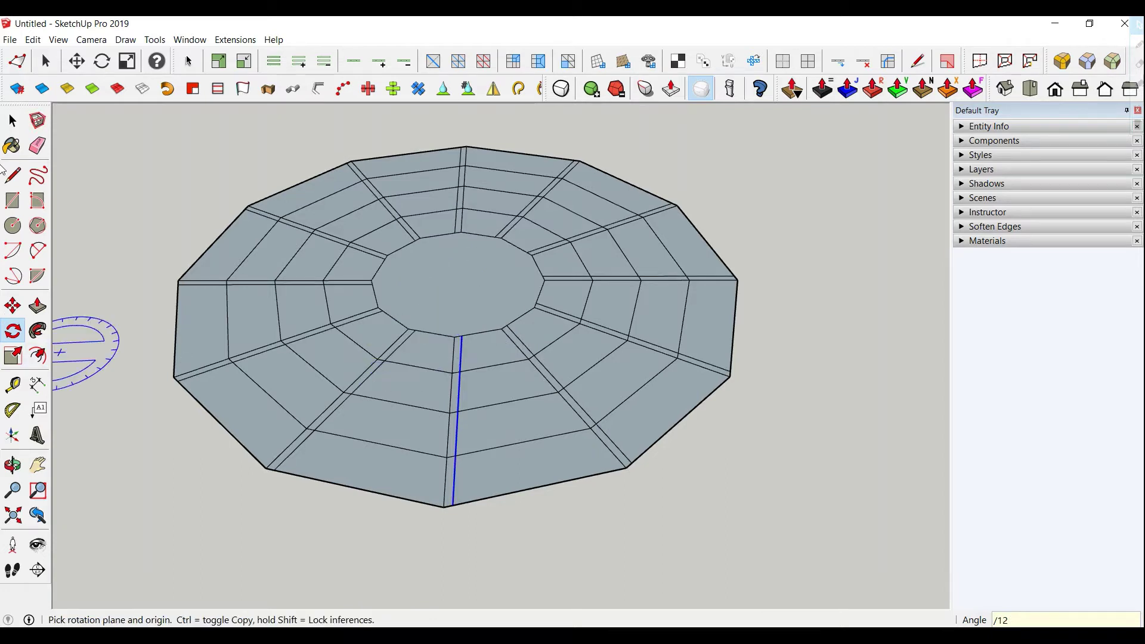
key(space)
scroll(417, 406, up, 2)
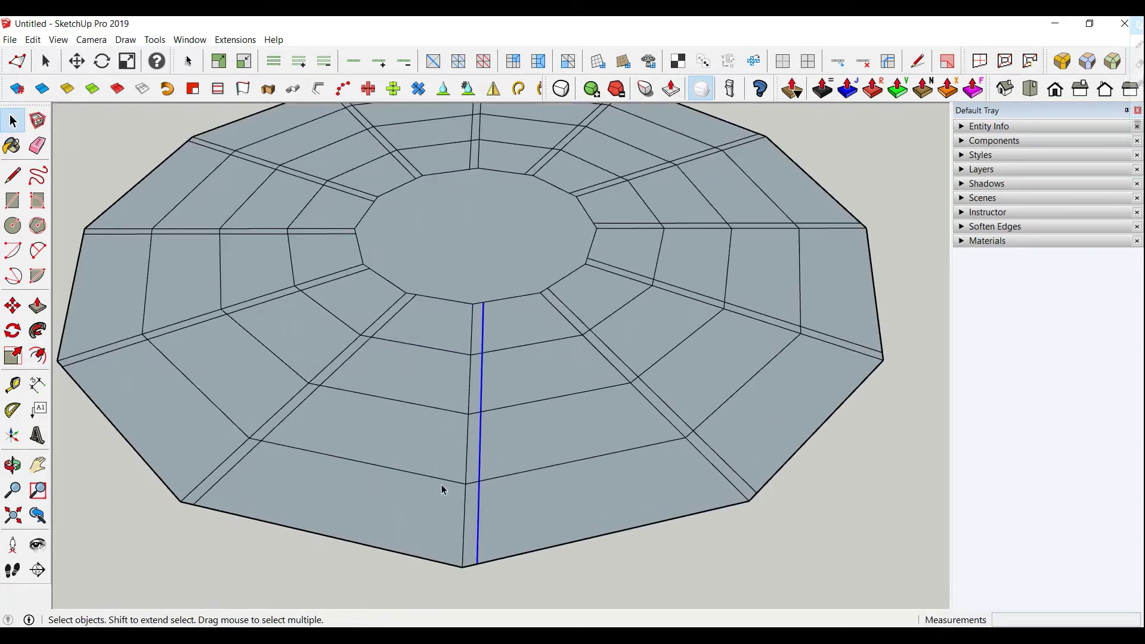
Loop-select the original radial line and copy it 0.3 units to its other side.
click(466, 542)
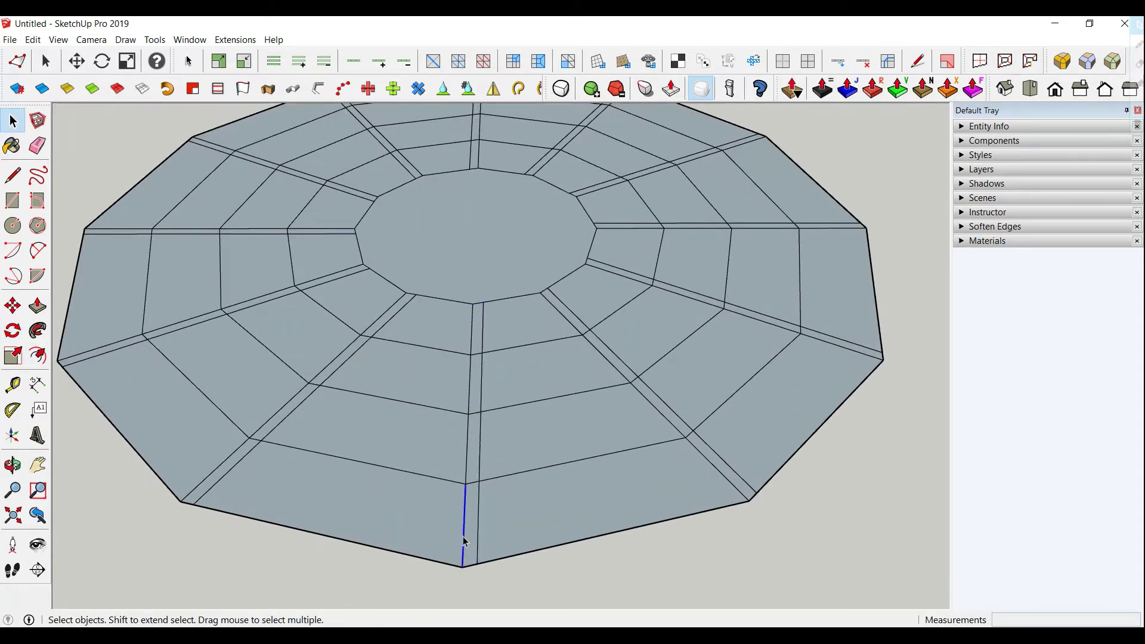
click(360, 64)
click(12, 306)
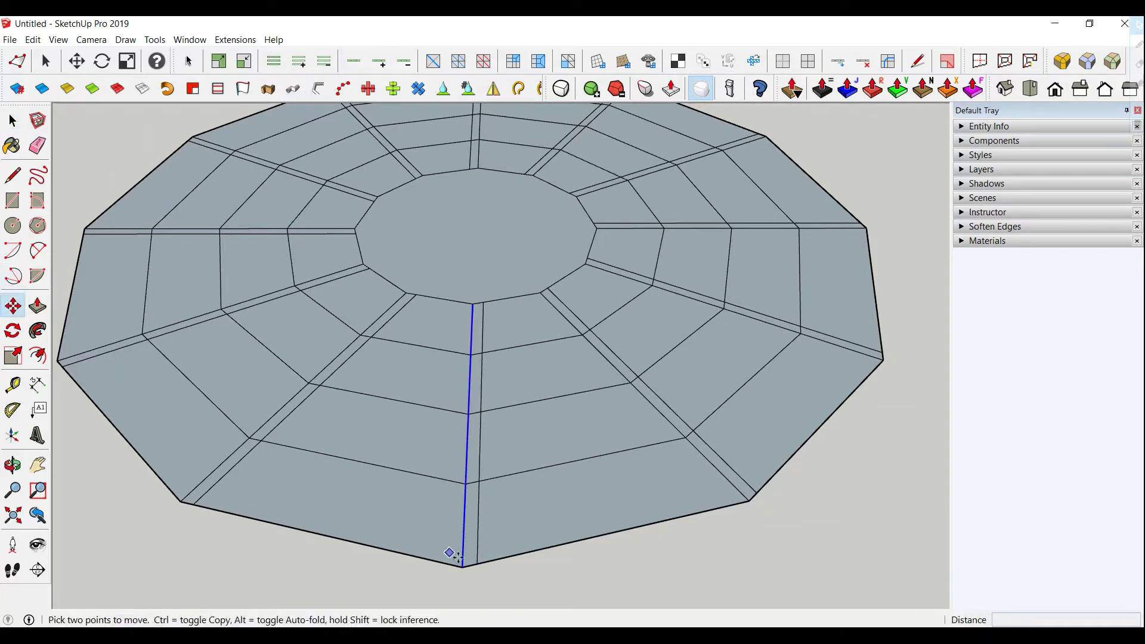
click(463, 567)
key(ctrl)
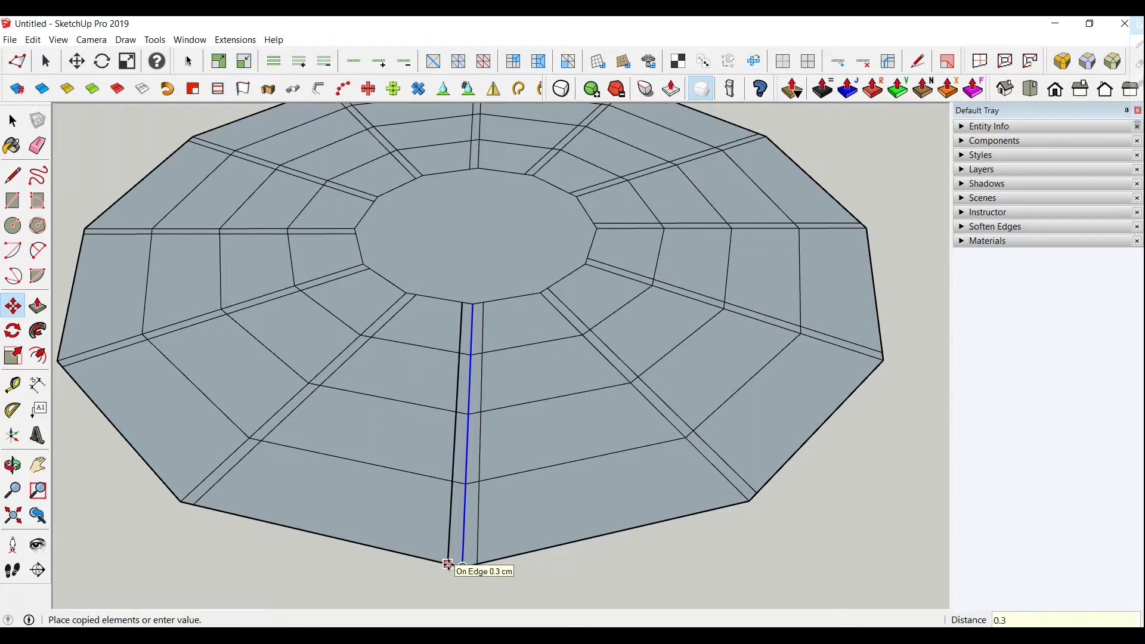
click(448, 564)
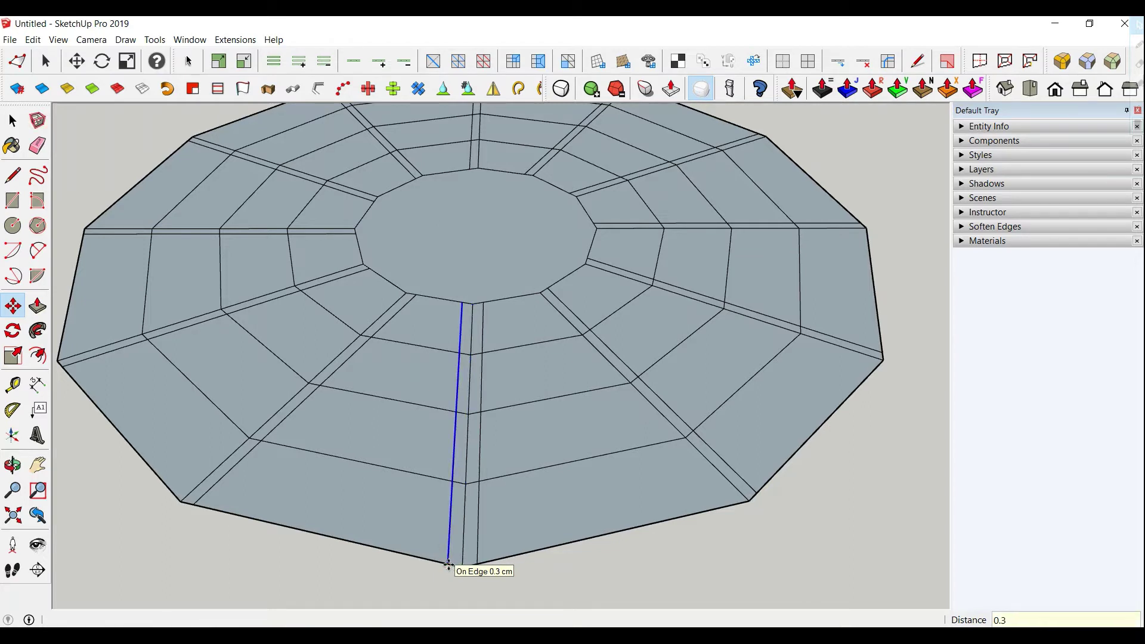
Rotate-copy that new line about the centre into a 12-copy array.
click(13, 331)
scroll(375, 299, down, 3)
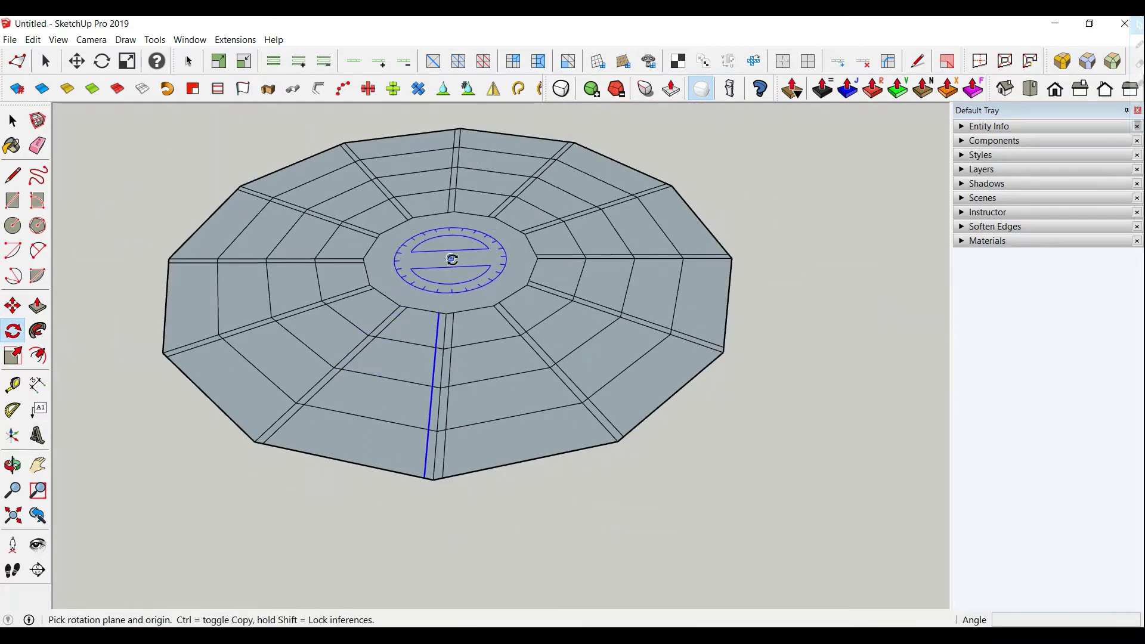
click(450, 258)
click(438, 313)
text(360)
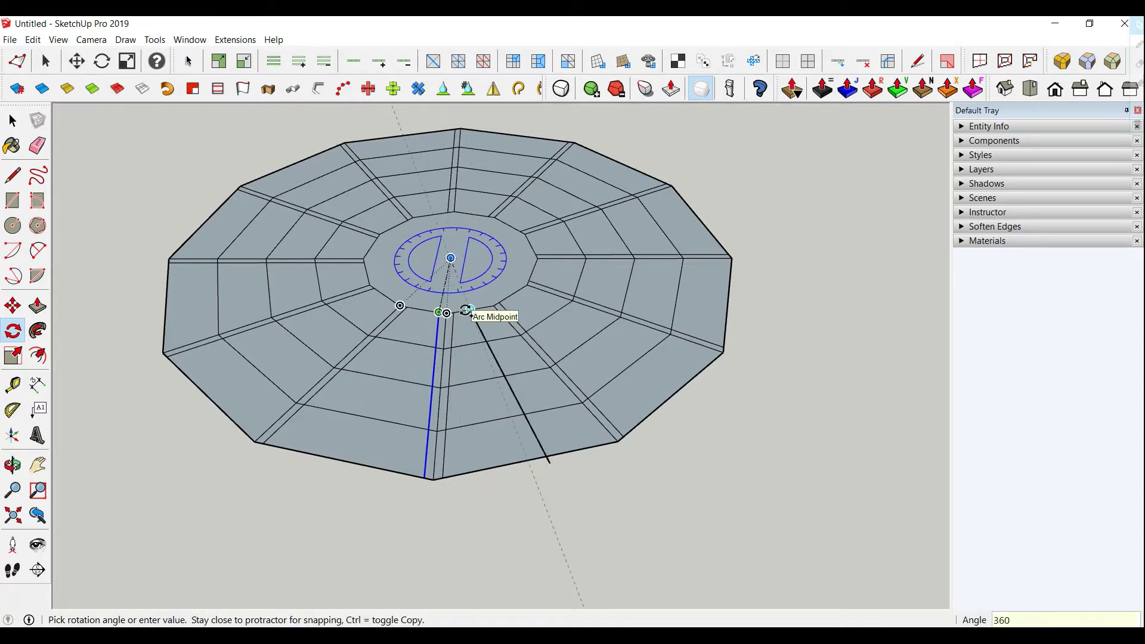
click(466, 310)
text(2)
key(Return)
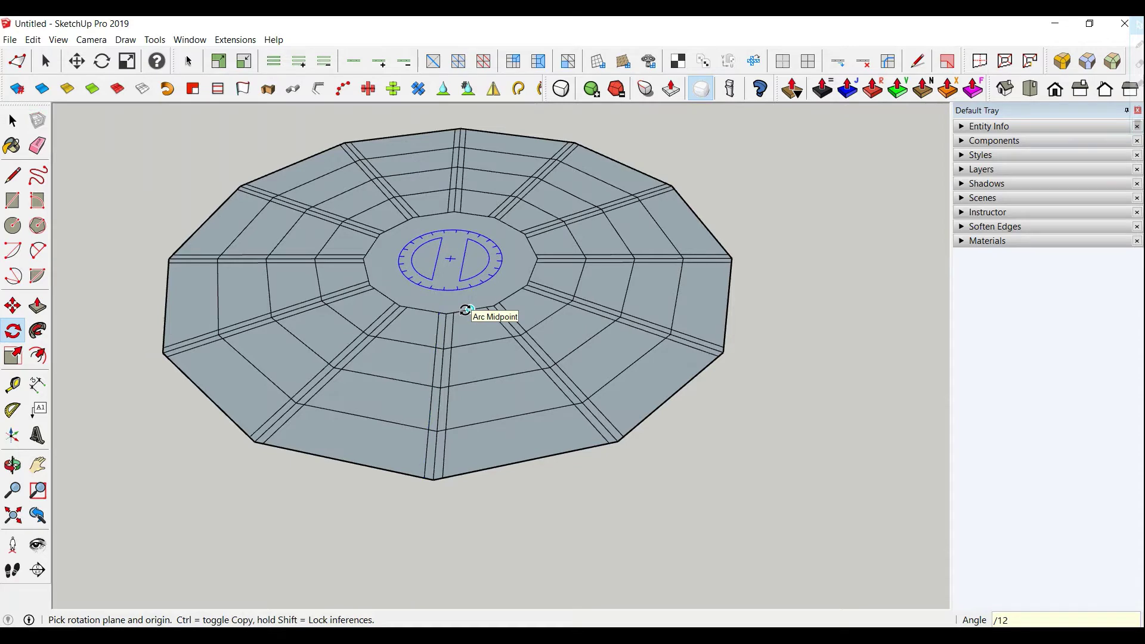
Draw a slanted line across the rings from the outer rim to the inner ring.
click(432, 438)
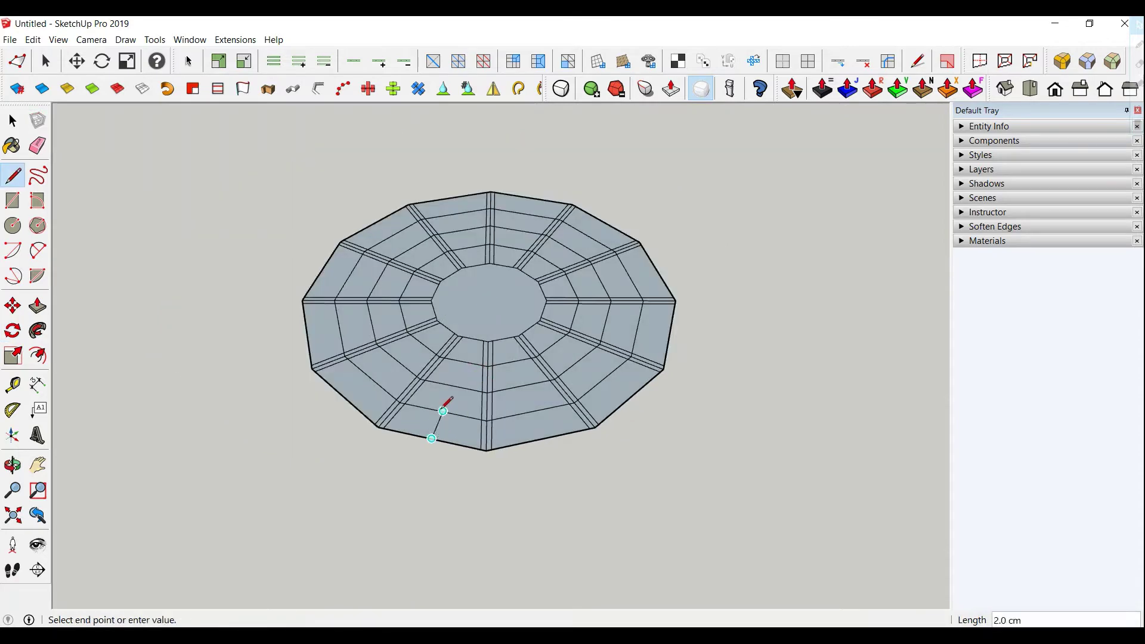
click(443, 410)
click(455, 386)
click(469, 358)
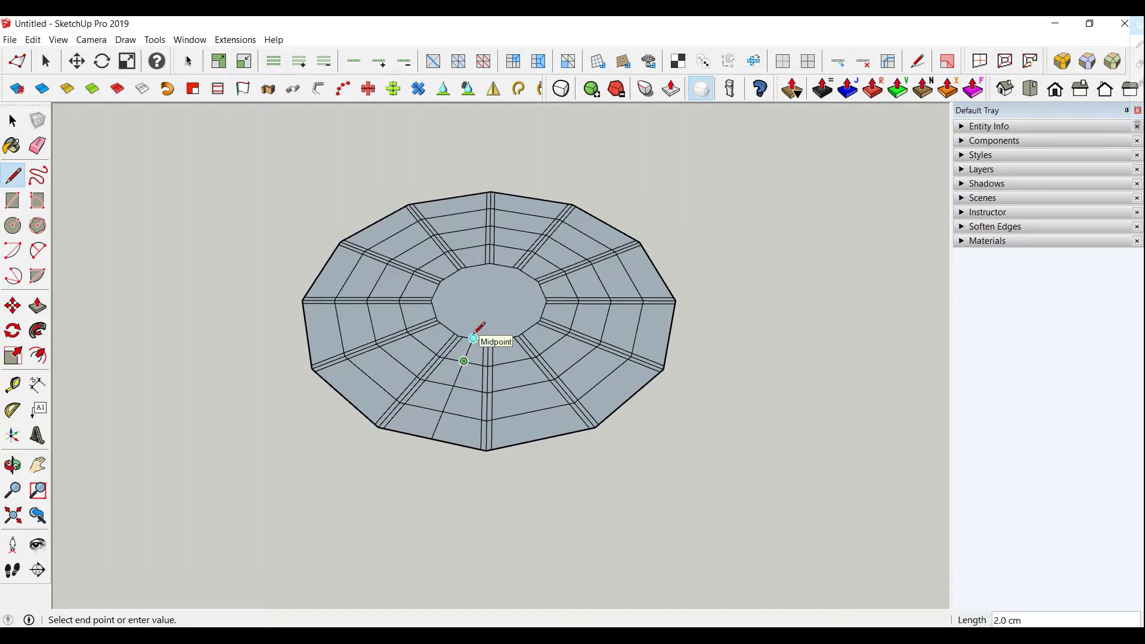
scroll(479, 333, up, 3)
click(477, 343)
Loop-select the new line and rotate-copy it a full turn, divided into 12.
click(13, 121)
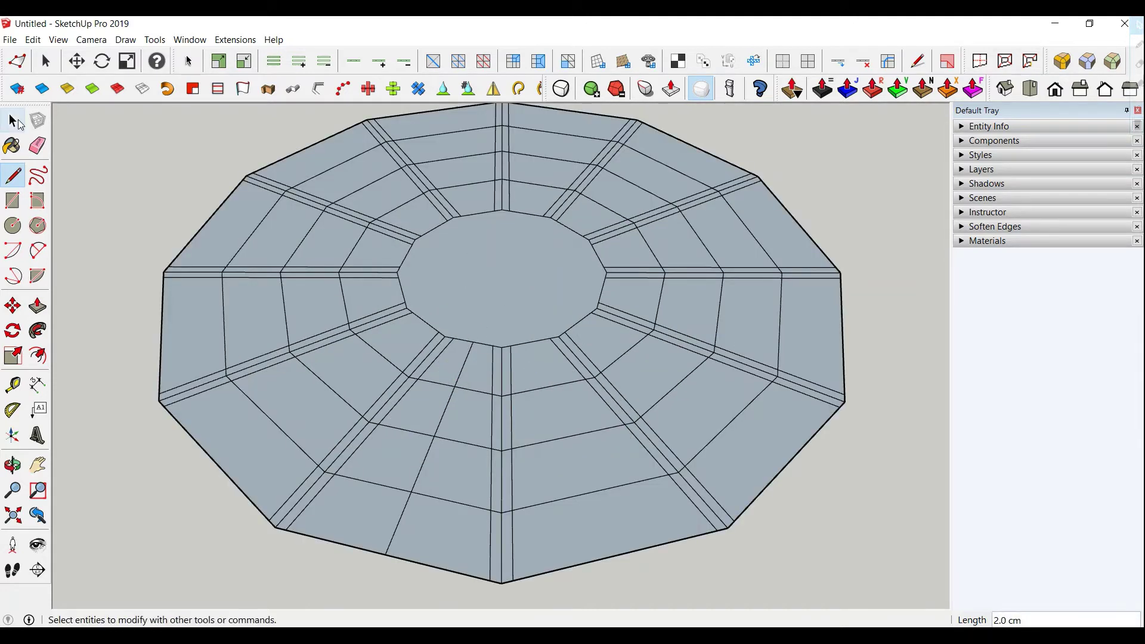
click(392, 540)
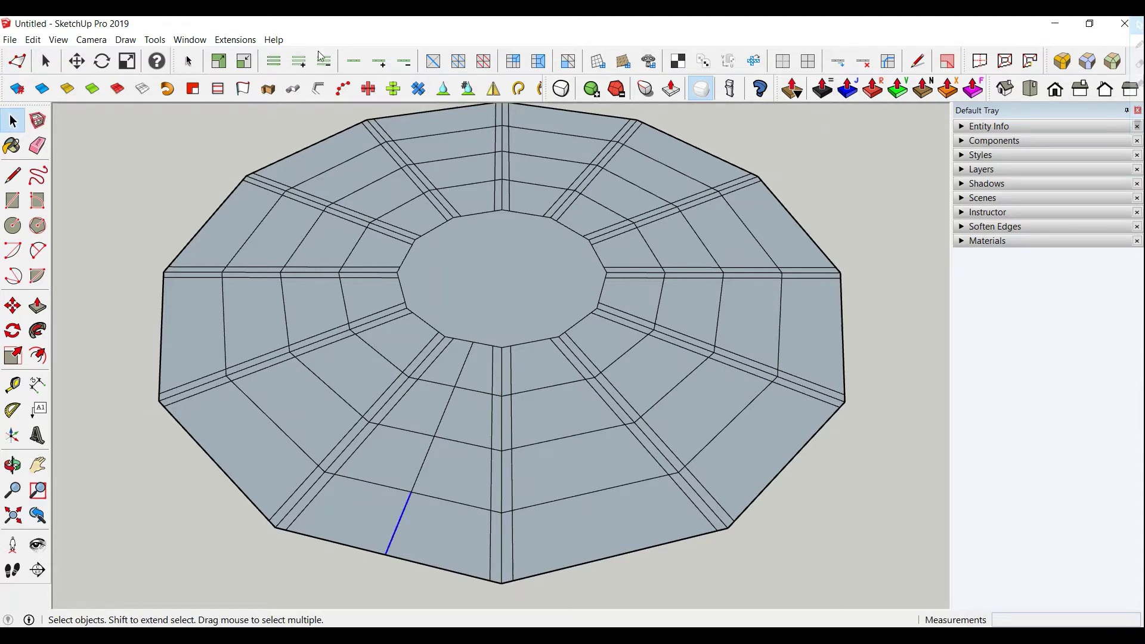
click(352, 62)
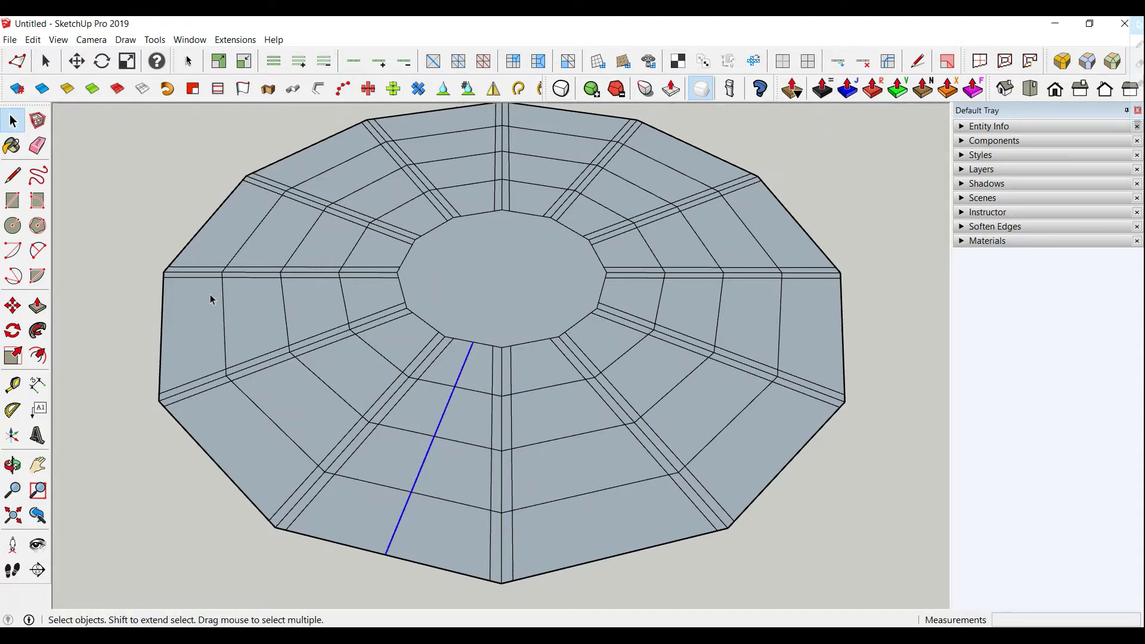
click(13, 334)
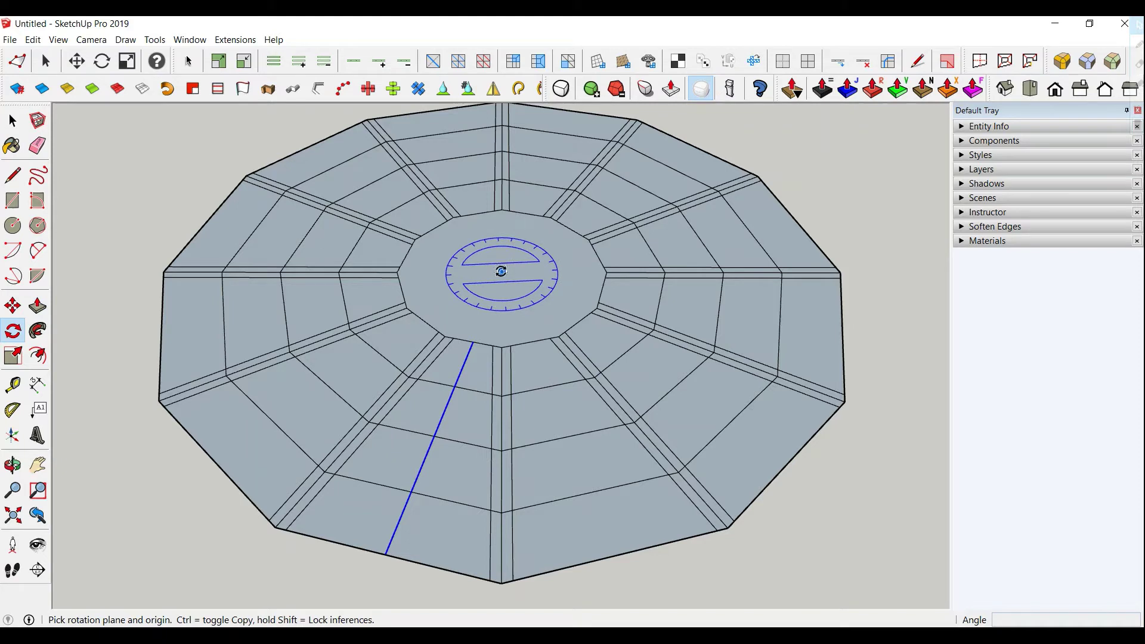
click(501, 271)
click(473, 344)
text(360)
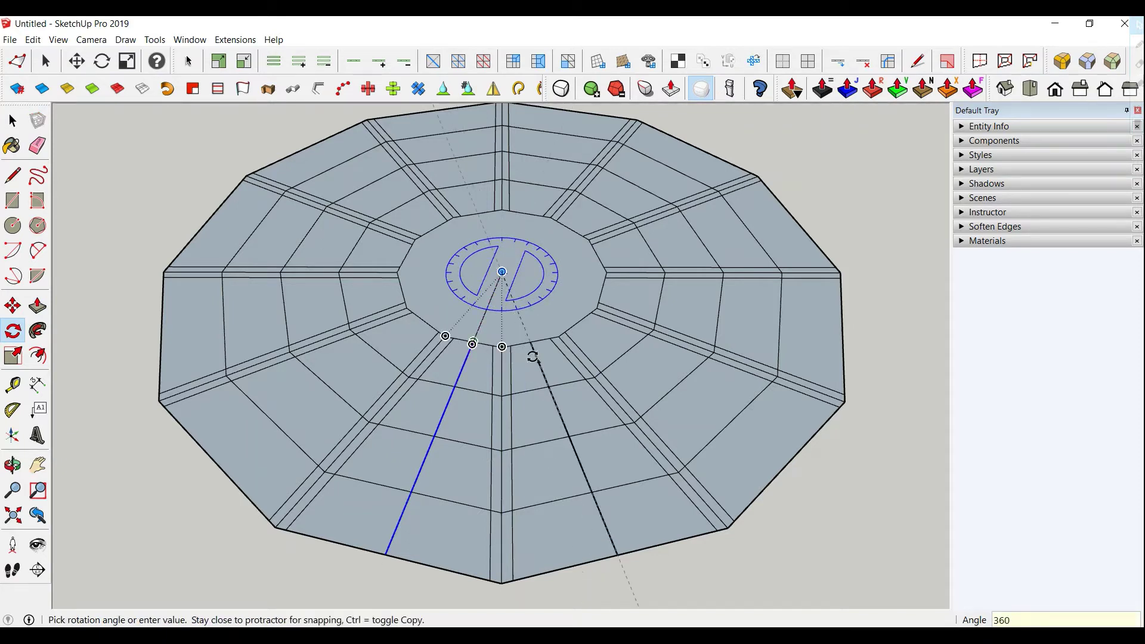
key(Return)
text(/12)
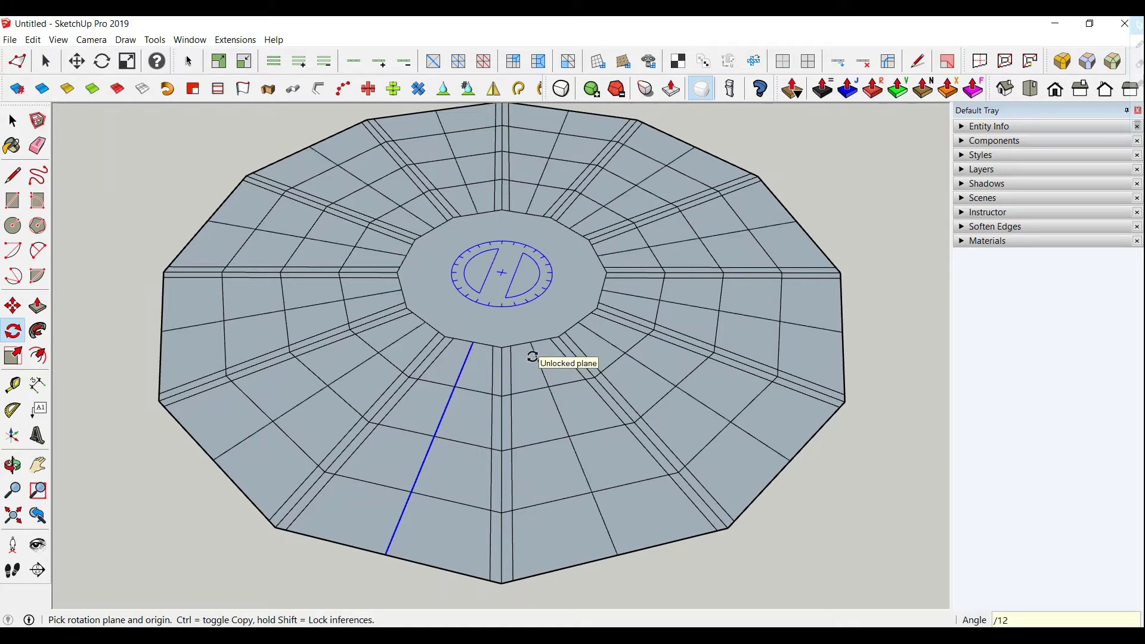
Lift the inner vertices with the Vertex Tools Z gizmo into a tall tapered column.
click(23, 68)
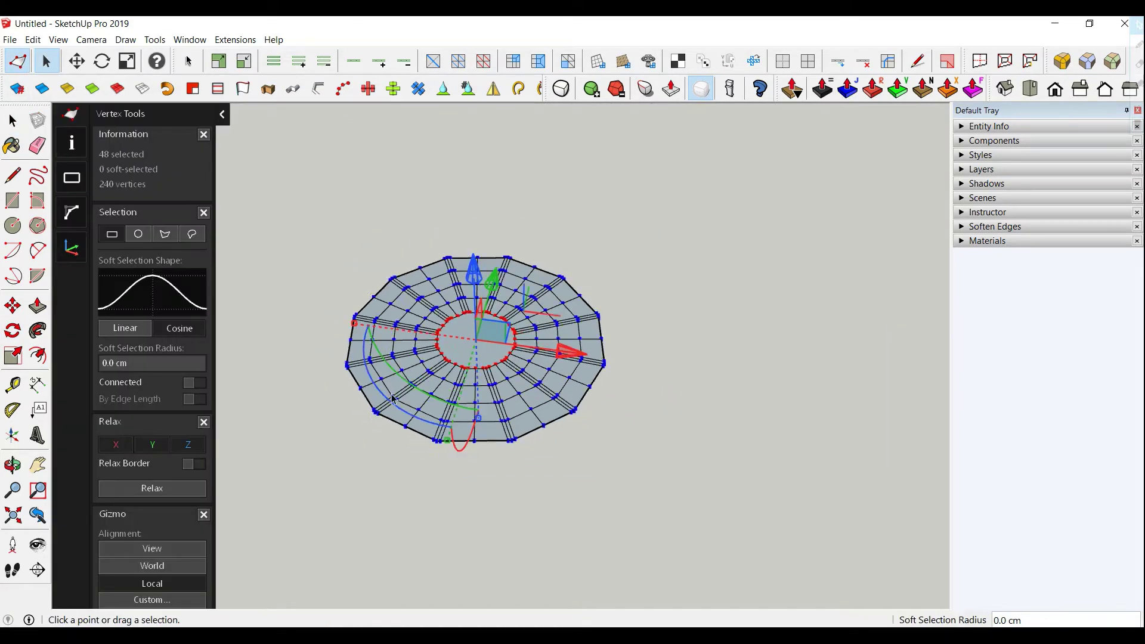
mouse_move(513, 322)
middle_down()
mouse_move(542, 302)
mouse_move(502, 282)
middle_up()
drag(476, 260, 478, 176)
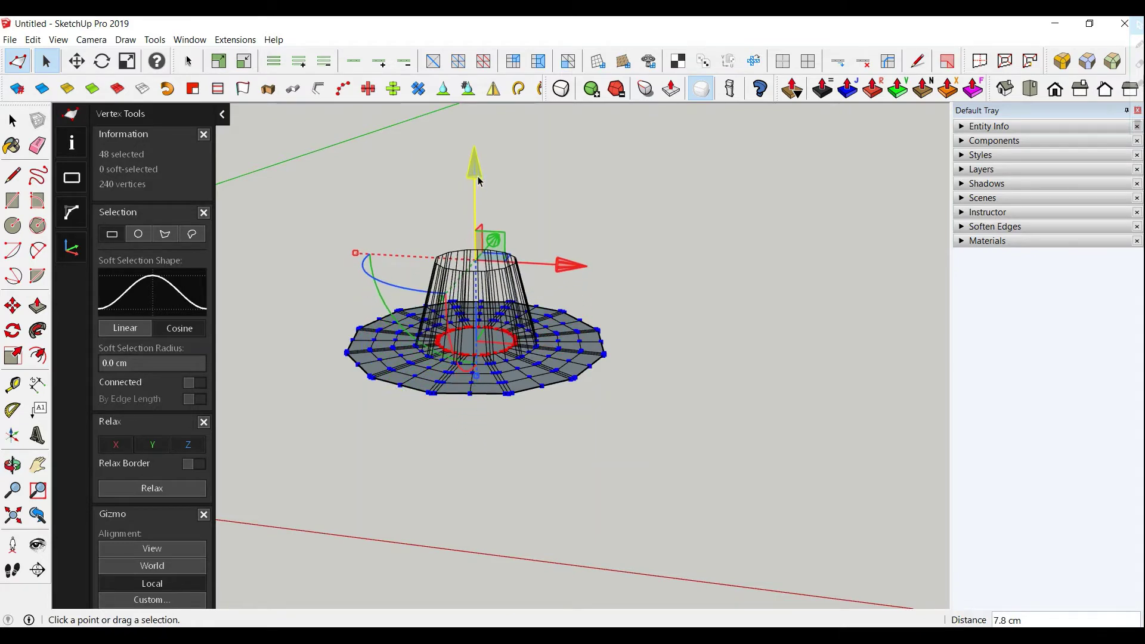
key(o)
drag(706, 404, 738, 552)
key(Escape)
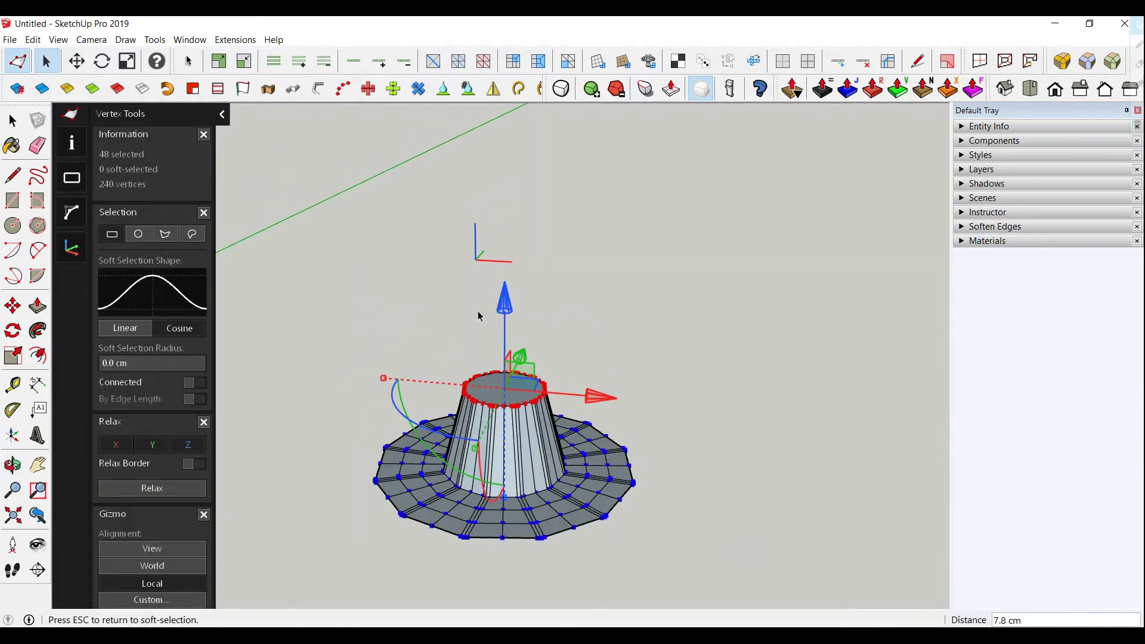
drag(503, 294, 504, 233)
key(space)
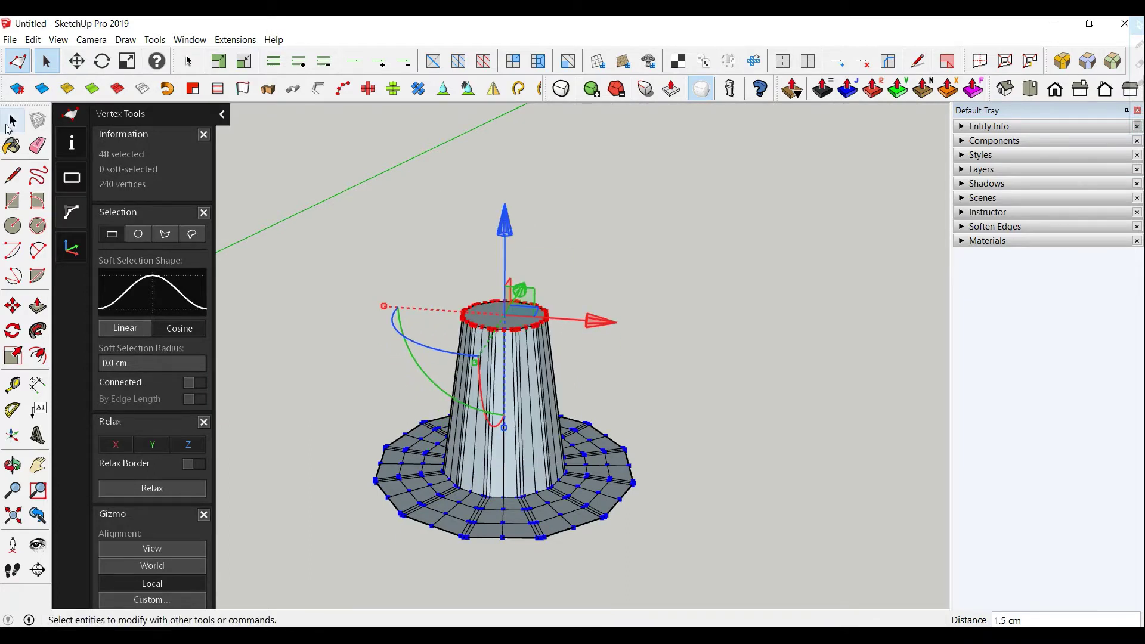
Loop-select a lower ring and raise it to form a shoulder near the column's top.
click(508, 498)
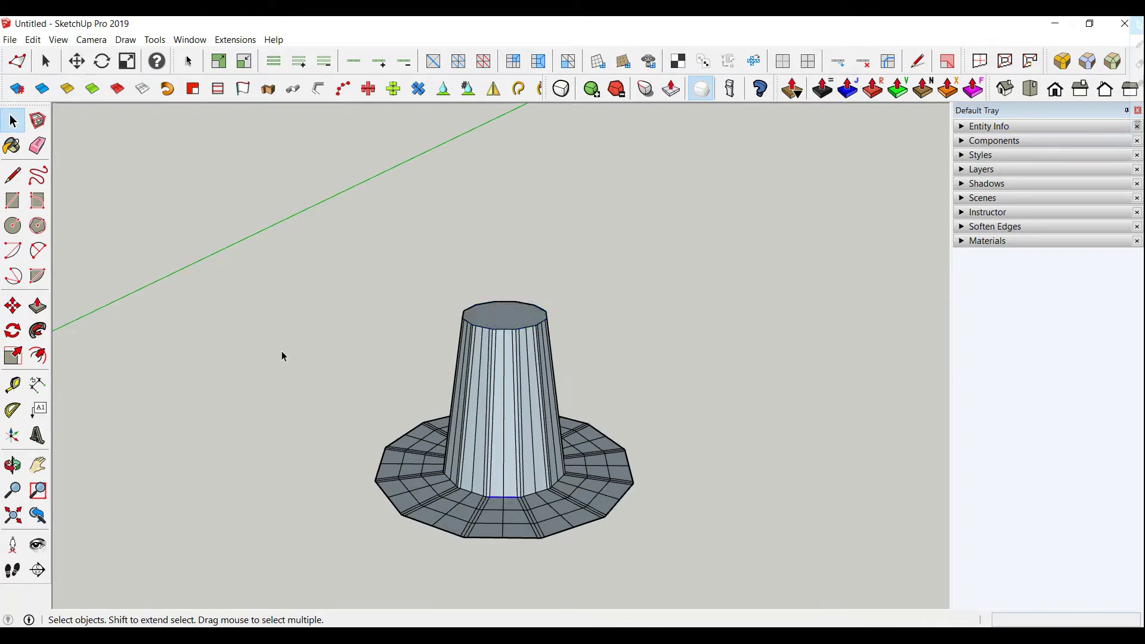
click(352, 66)
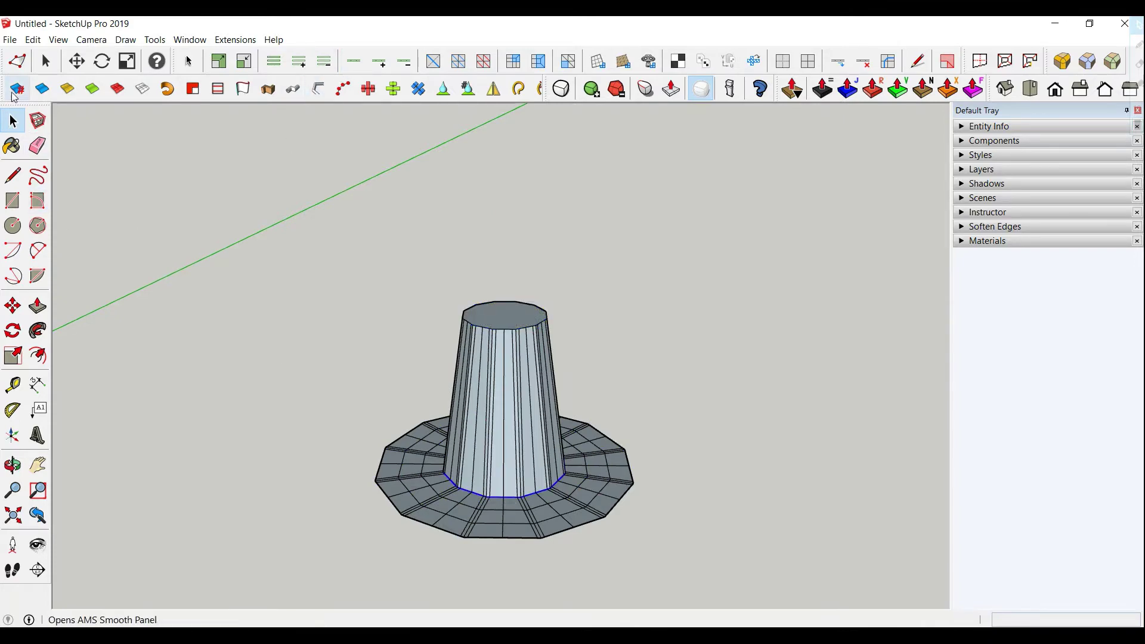
click(18, 61)
drag(505, 382, 503, 249)
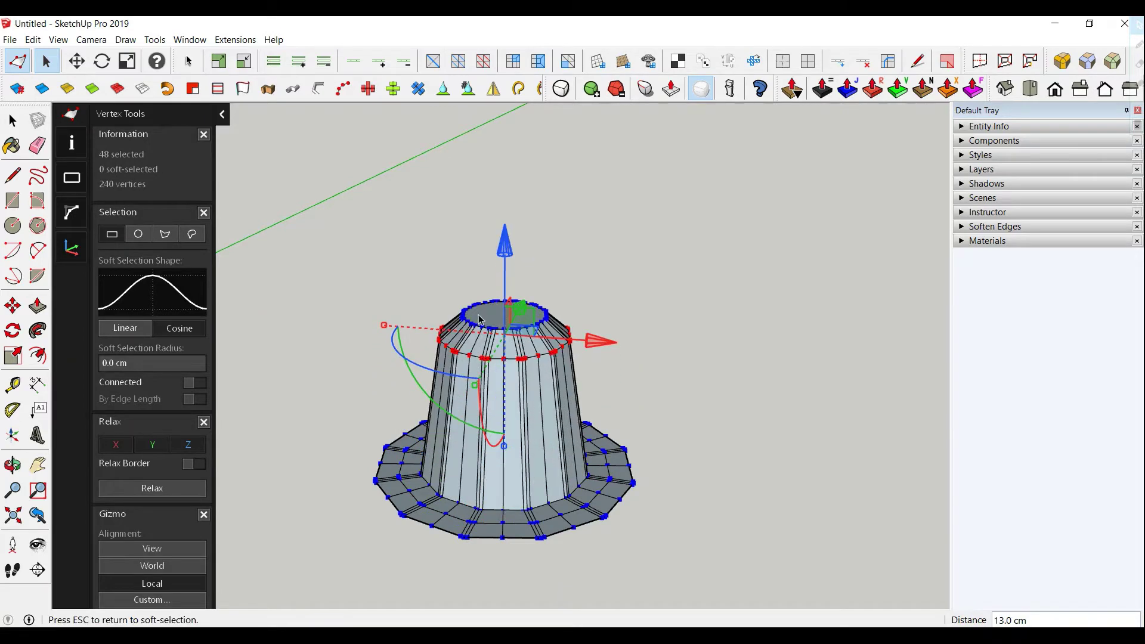
click(21, 123)
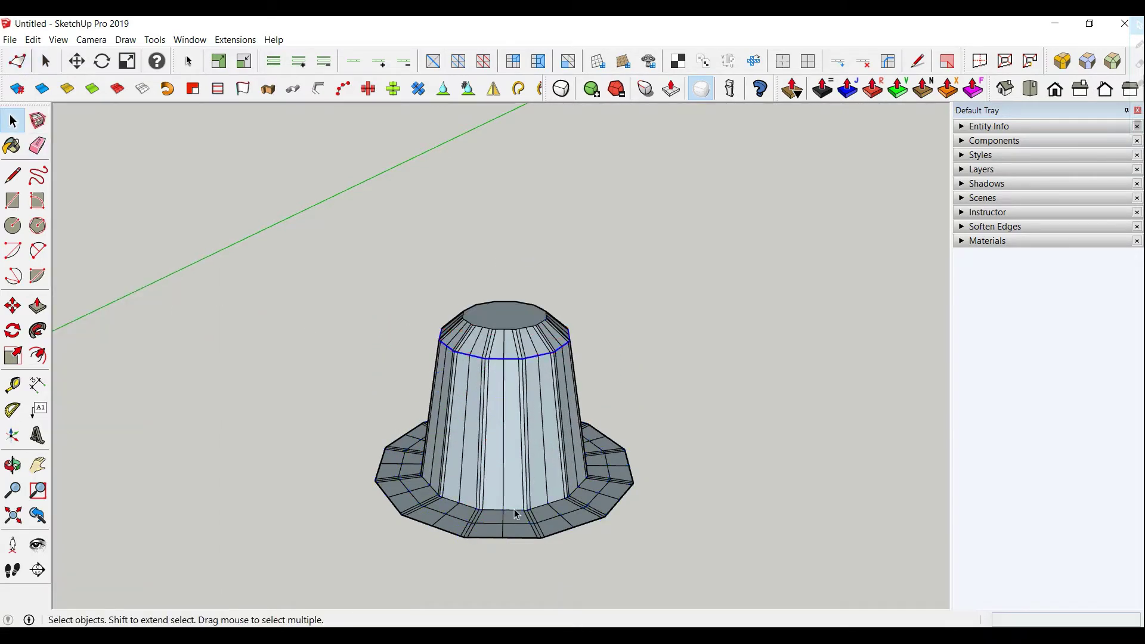
Raise the column's base ring vertices to broaden the lower body.
click(514, 509)
click(18, 61)
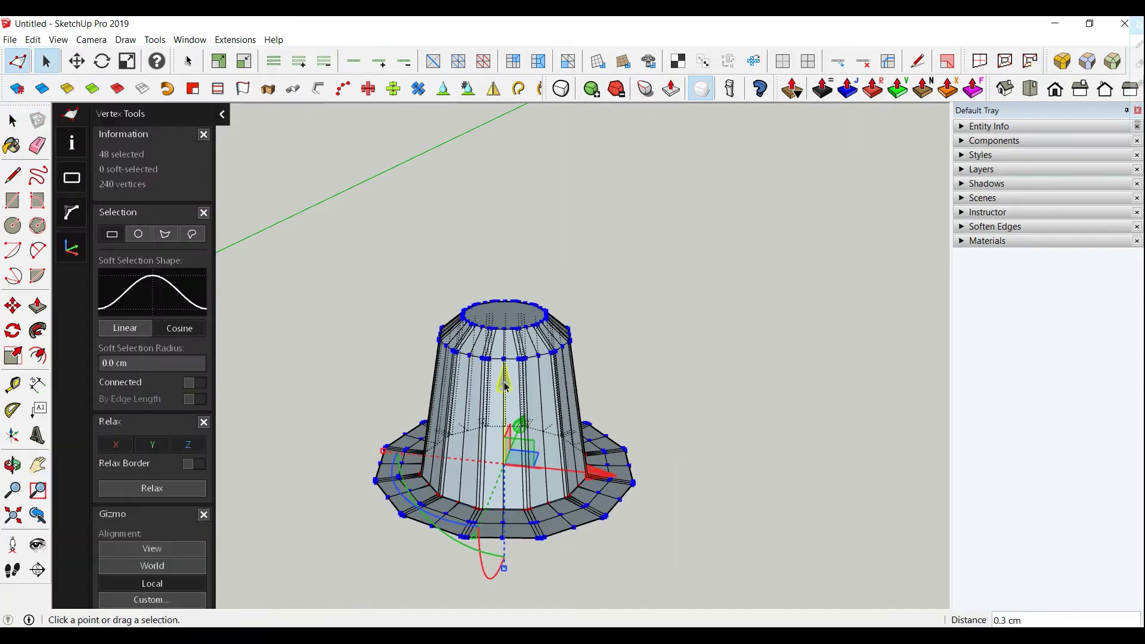
drag(504, 387, 505, 280)
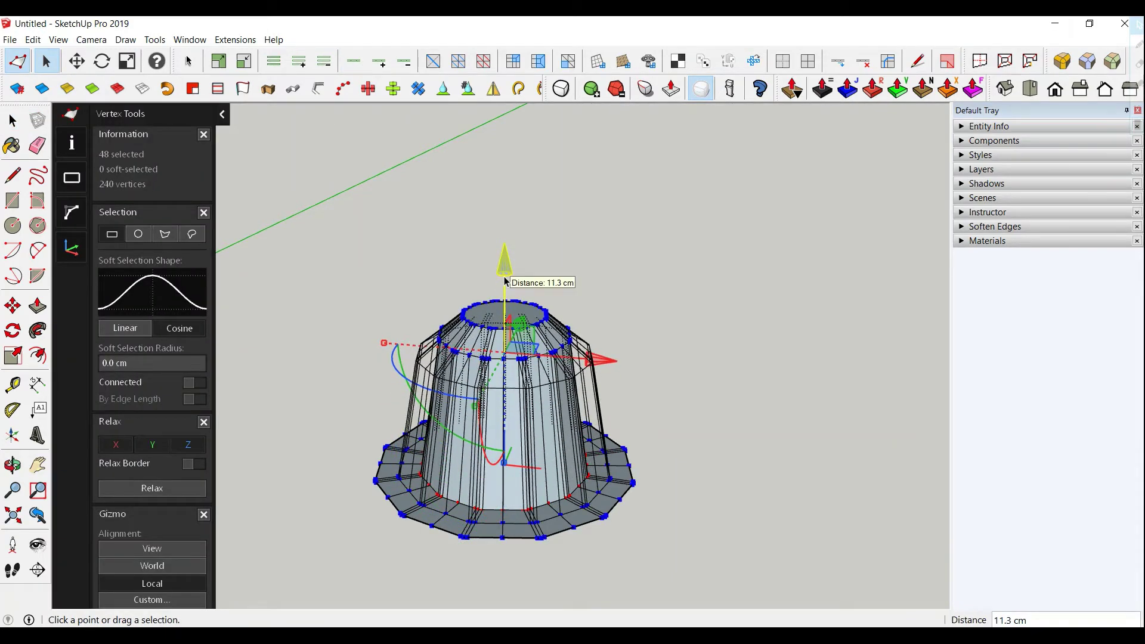
click(13, 121)
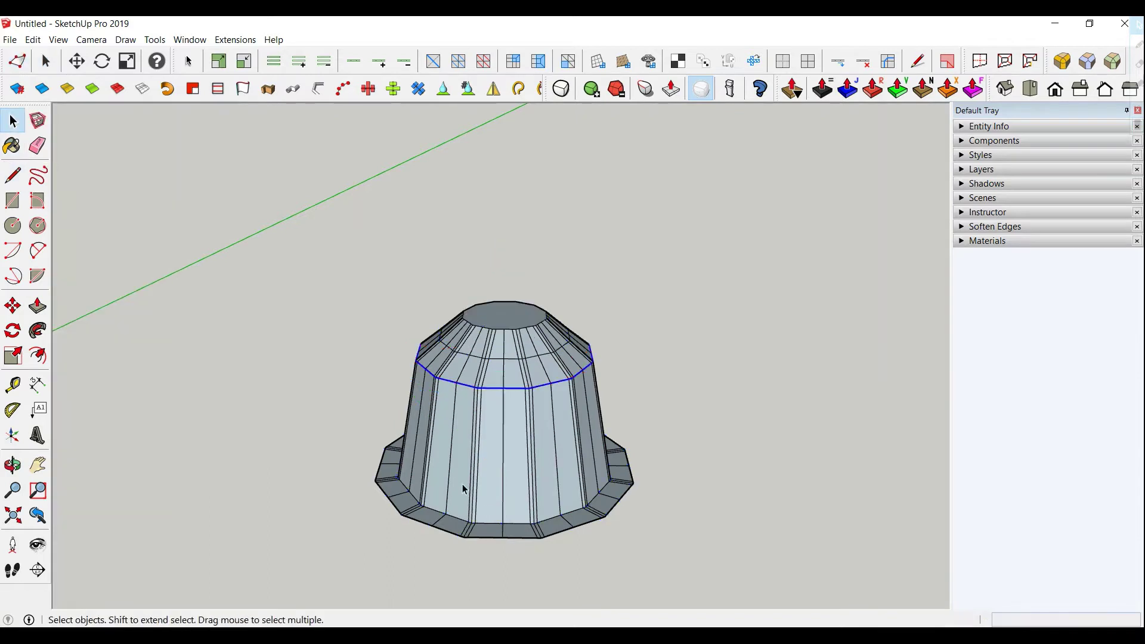
Raise the bottom edge loop up the body and flare the shoulder ring slightly outward.
click(488, 525)
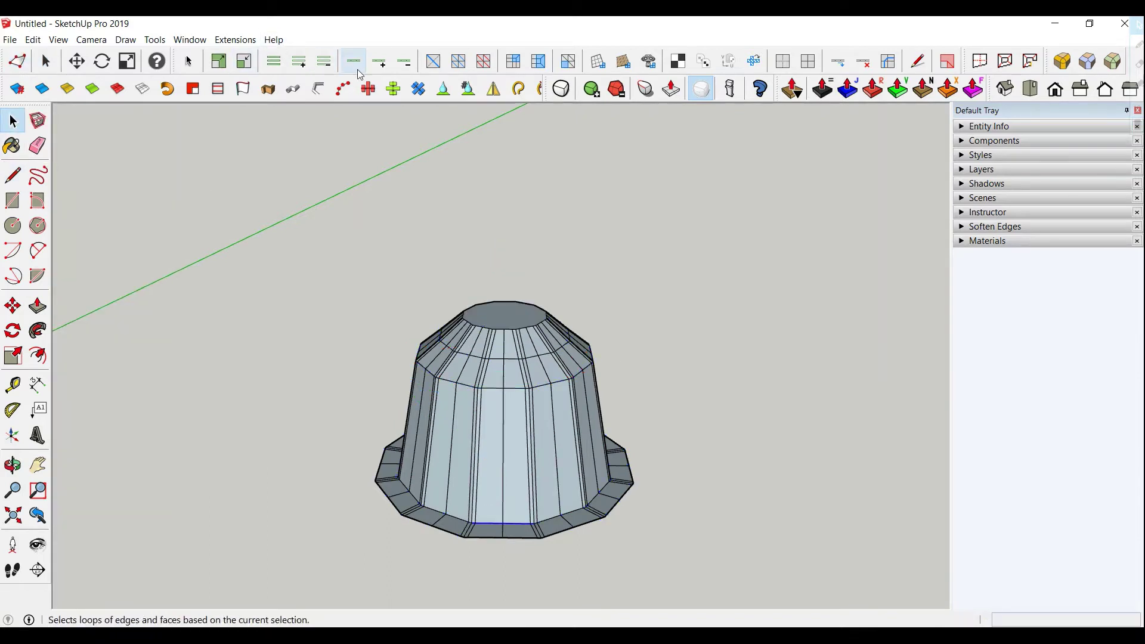
click(355, 65)
click(16, 61)
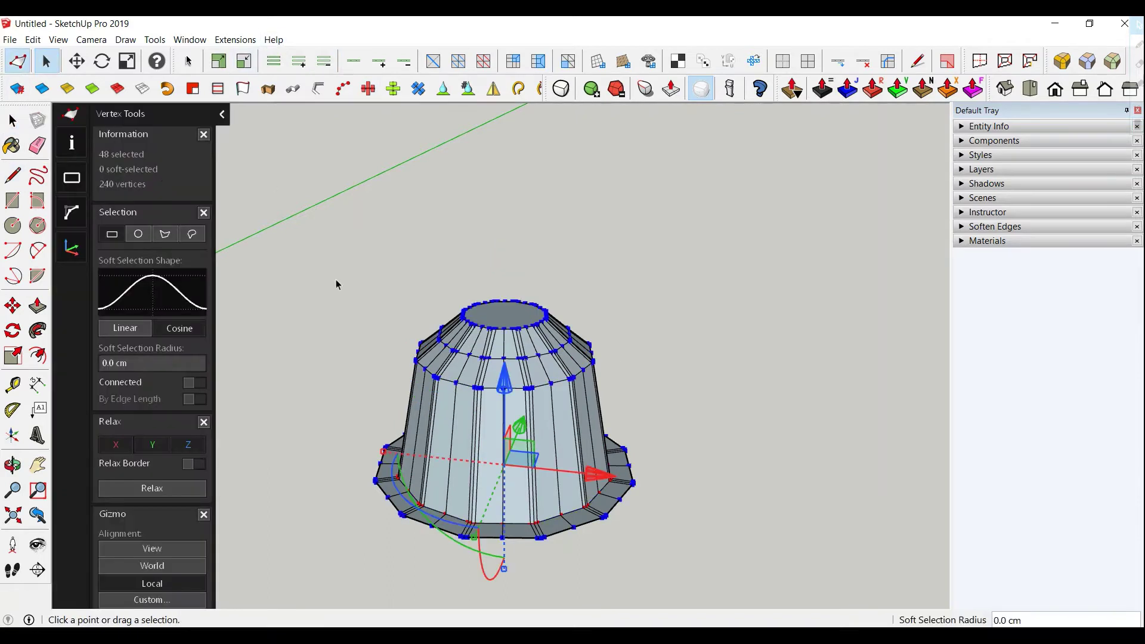
mouse_move(505, 394)
mouse_down()
mouse_move(508, 300)
mouse_move(458, 276)
mouse_move(508, 364)
mouse_up()
key(o)
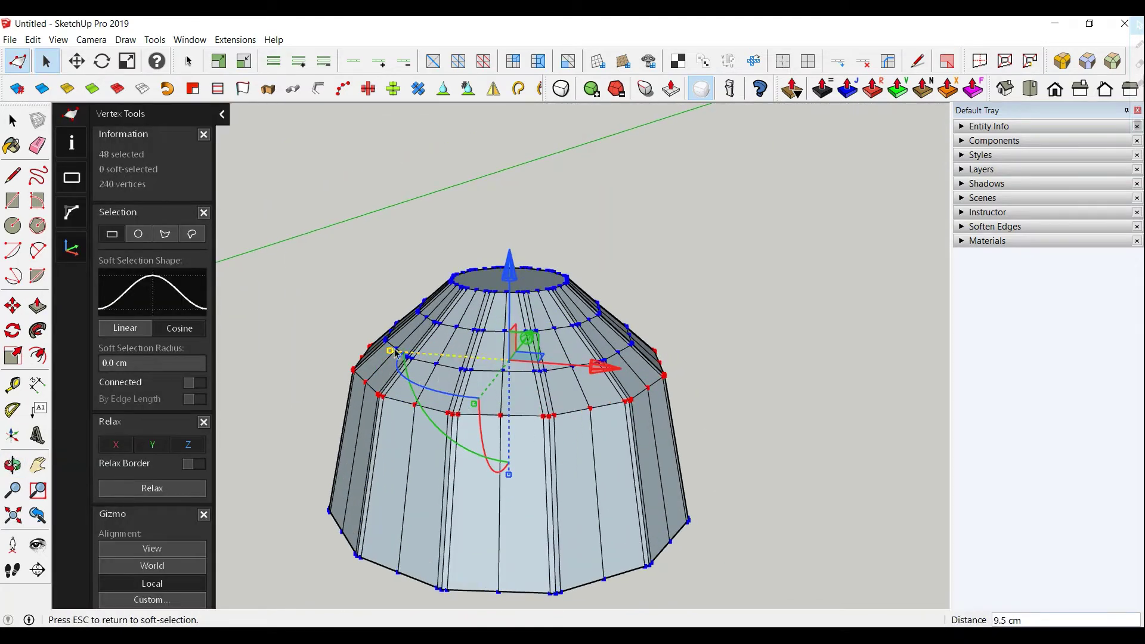
drag(389, 356, 381, 354)
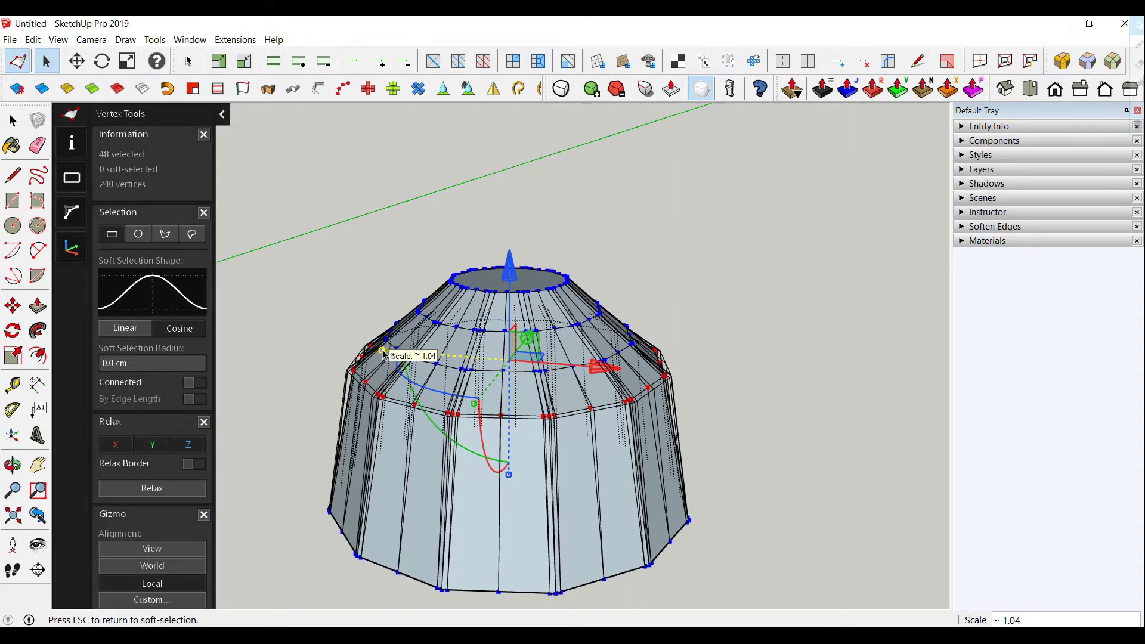
click(12, 123)
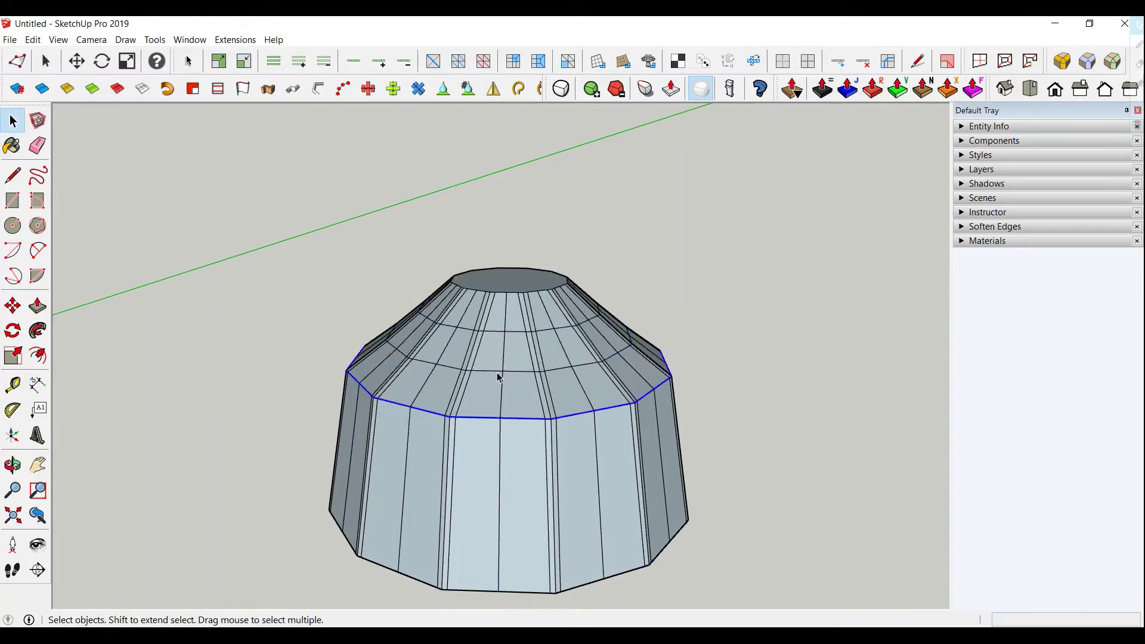
Loop-select the upper ring and scale its vertices slightly outward.
click(484, 373)
click(355, 61)
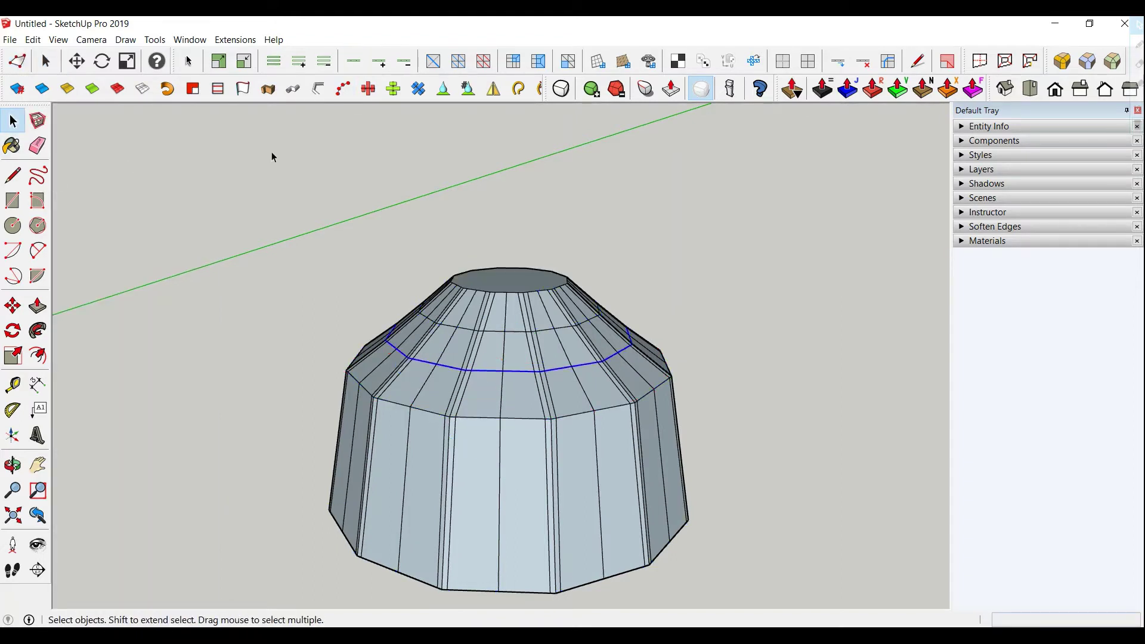
click(17, 61)
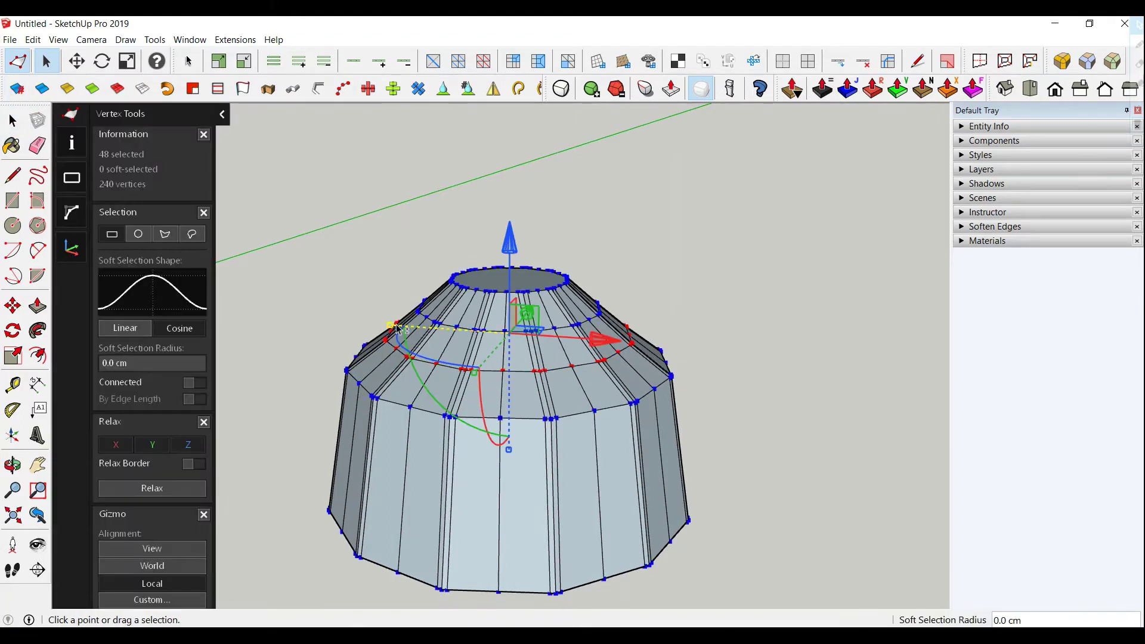
drag(390, 329, 374, 320)
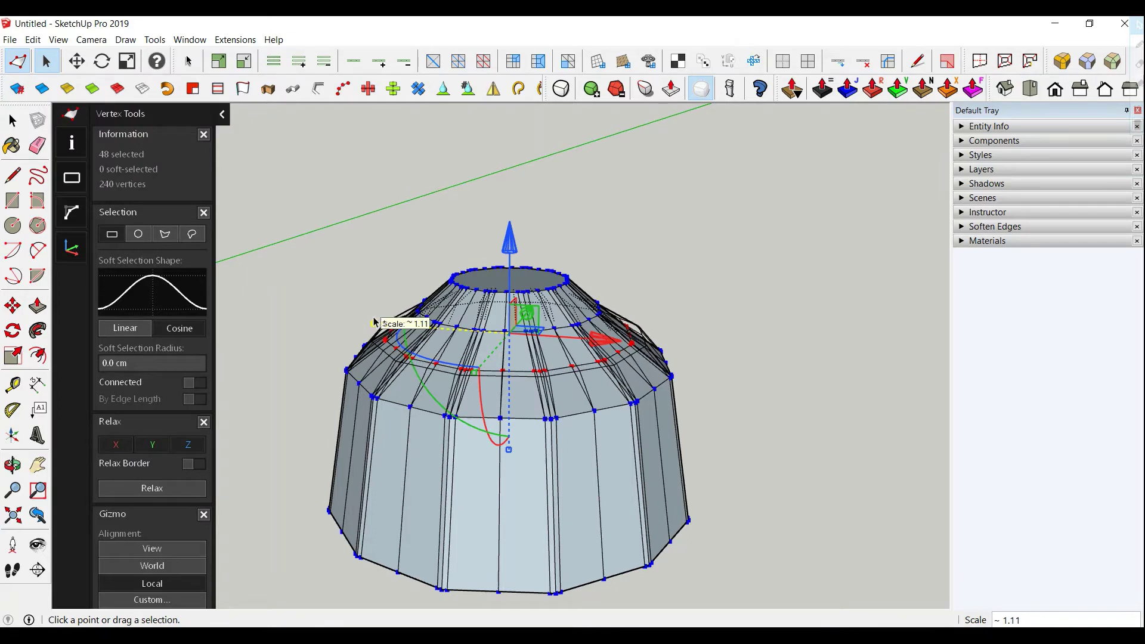
key(space)
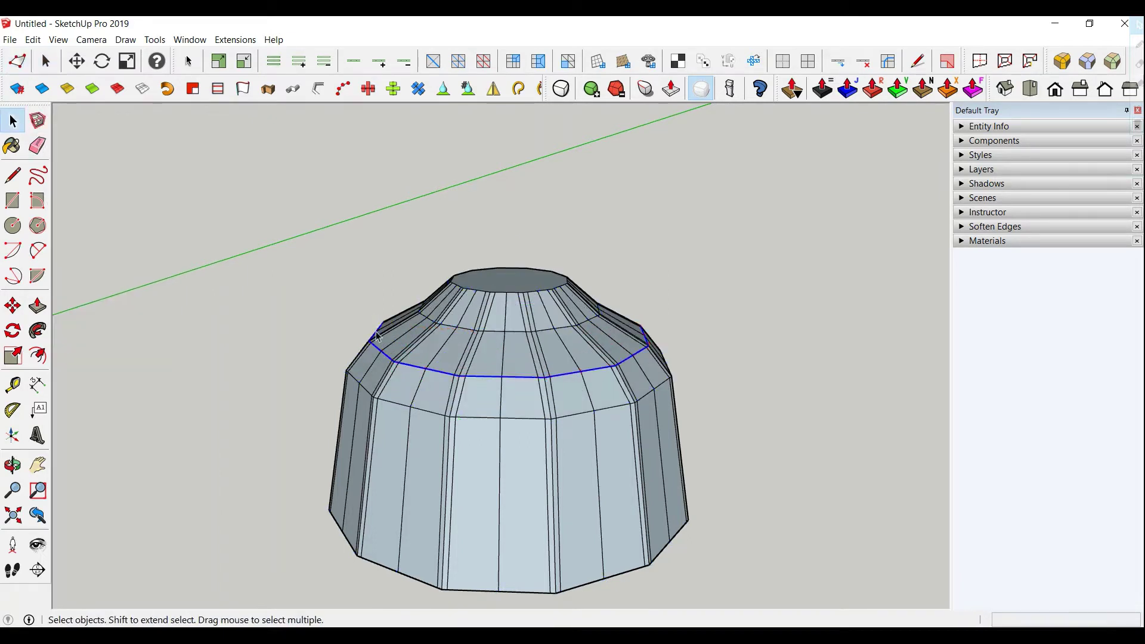
Scale the top ring of vertices outward to about 1.19 to round the shoulder.
click(489, 336)
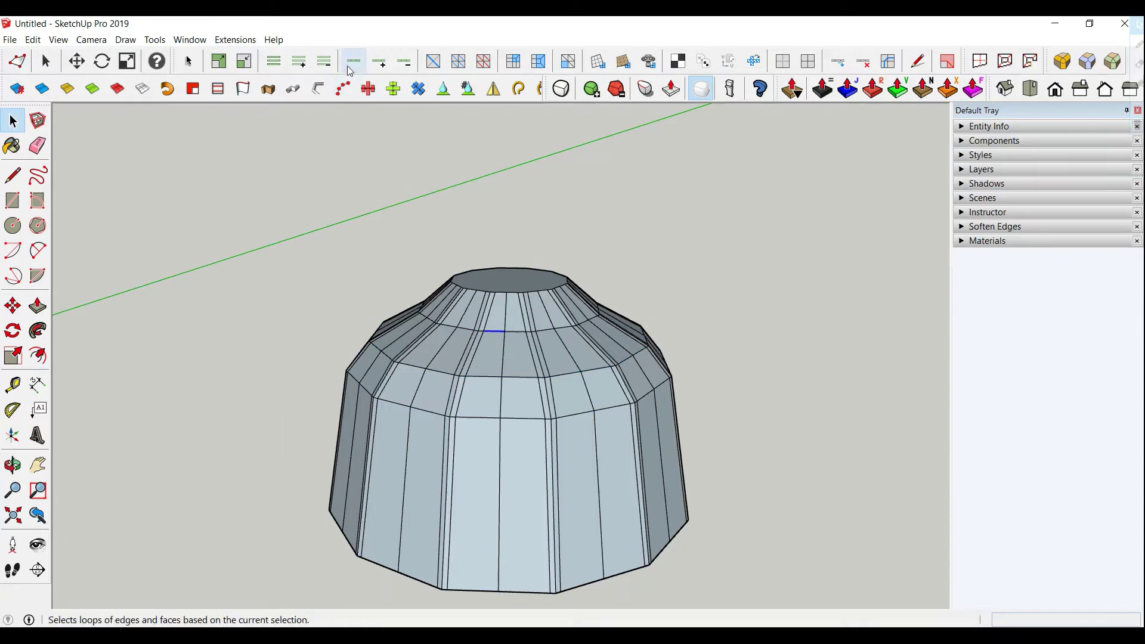
click(17, 61)
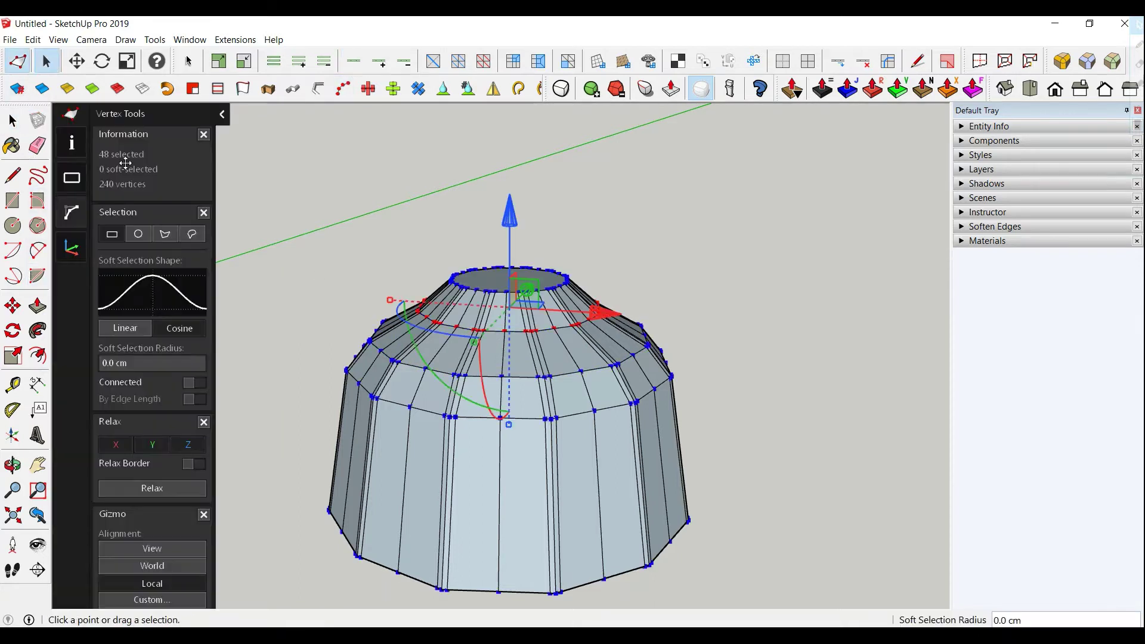
drag(392, 309, 370, 294)
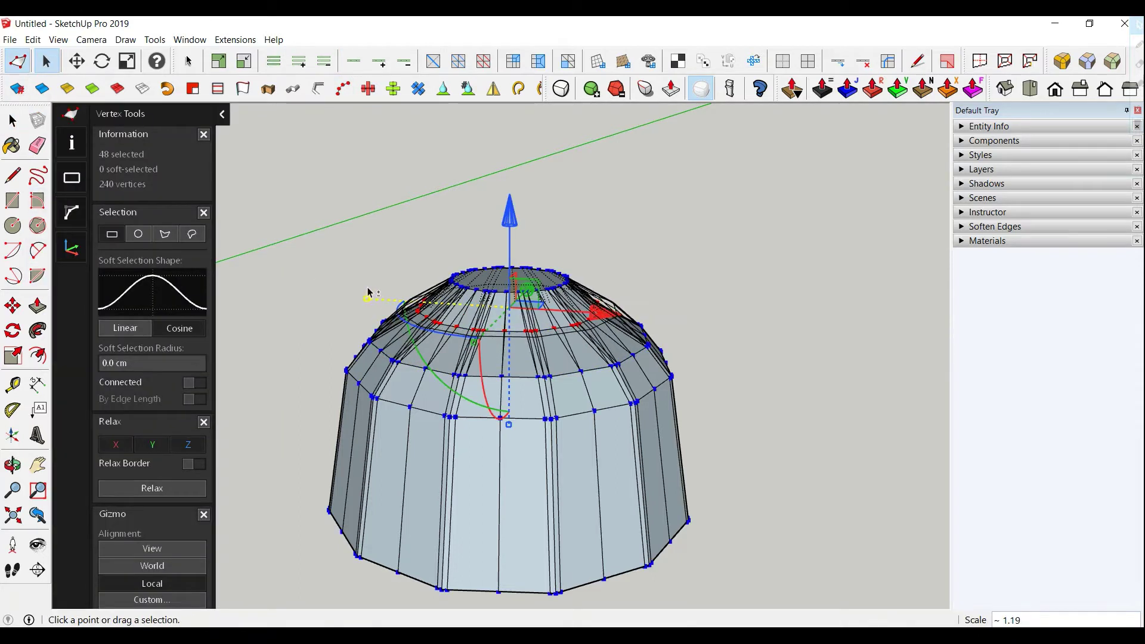
key(space)
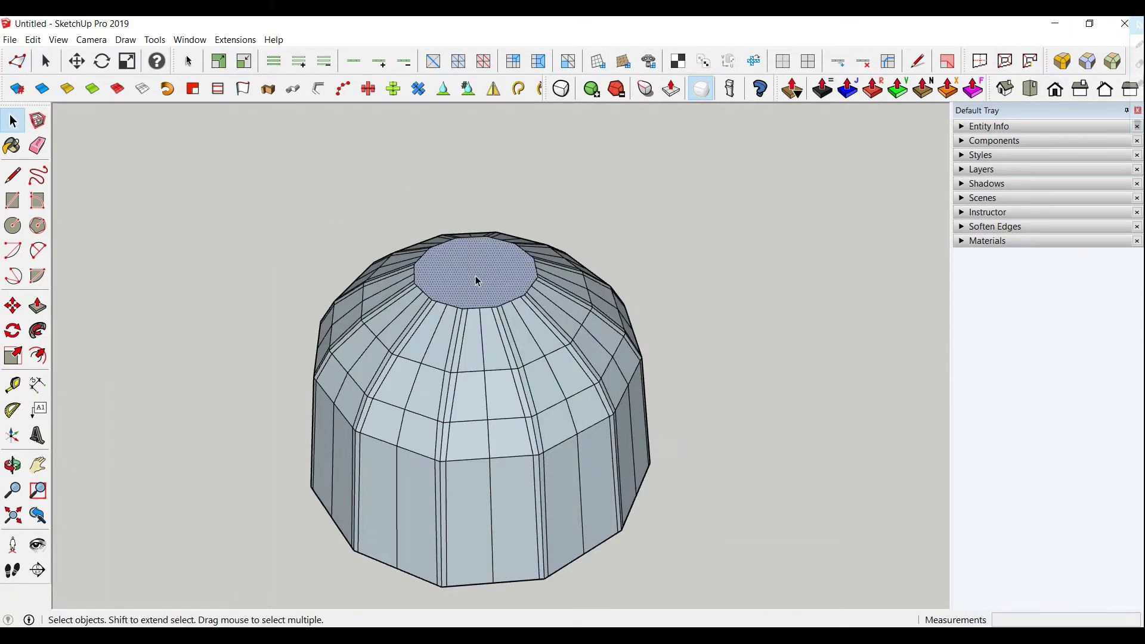
Delete the top face to open a hole in the top of the shade.
key(Delete)
scroll(489, 418, up, 1)
middle_drag(489, 418, 483, 384)
scroll(489, 337, up, 3)
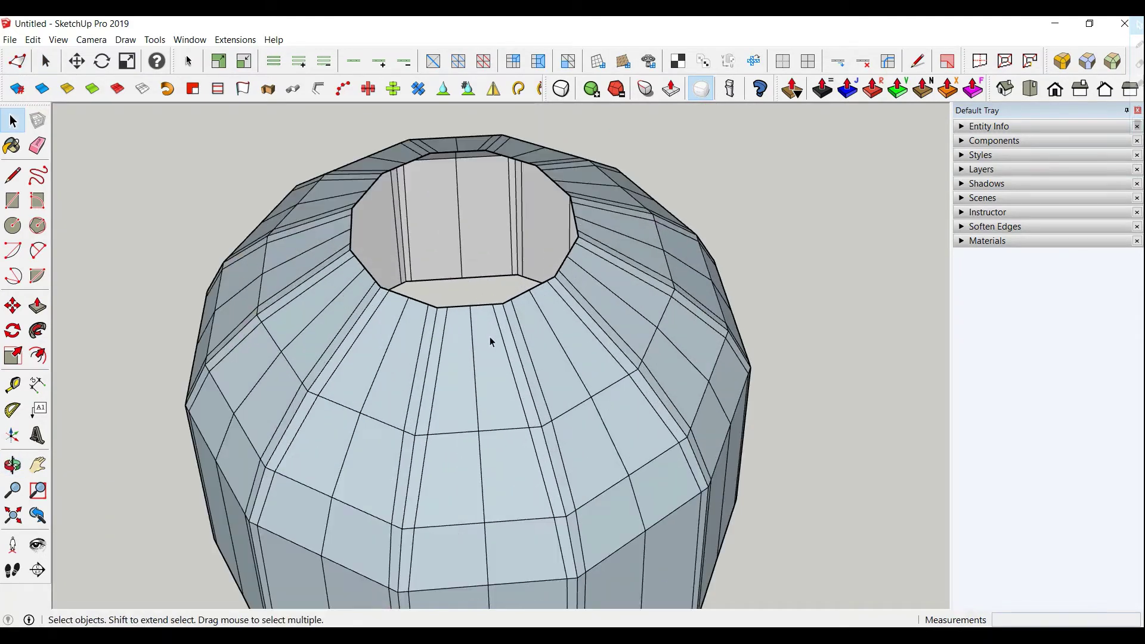
Pick the alternating vertical flute edges and extend them into full edge loops.
click(435, 324)
shift+click(511, 329)
shift+click(571, 298)
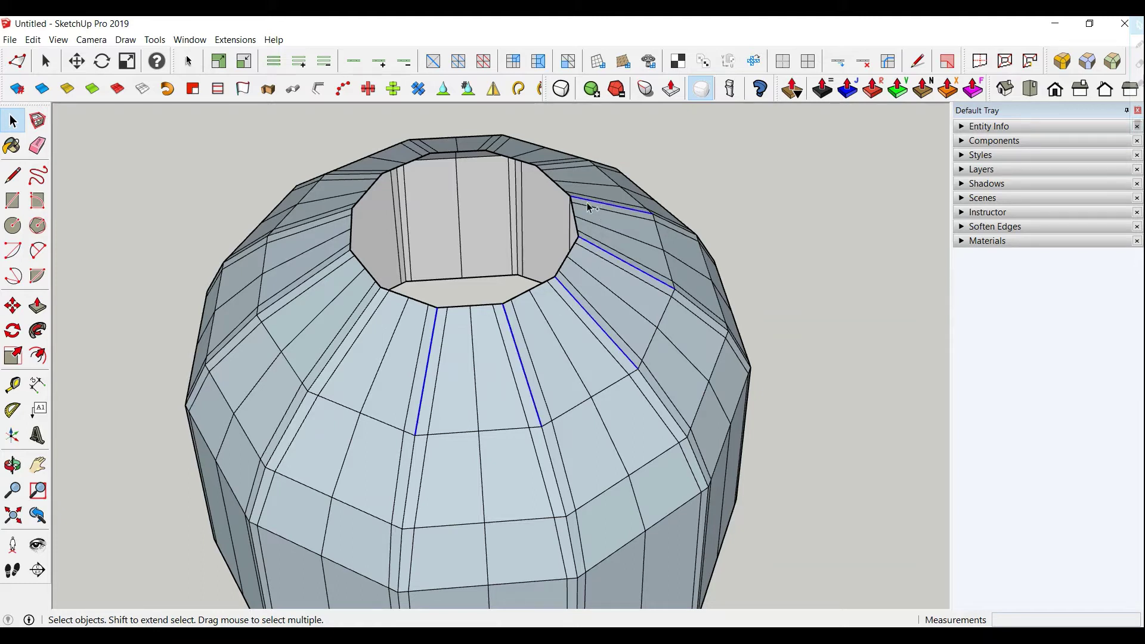
shift+click(552, 167)
scroll(495, 150, up, 1)
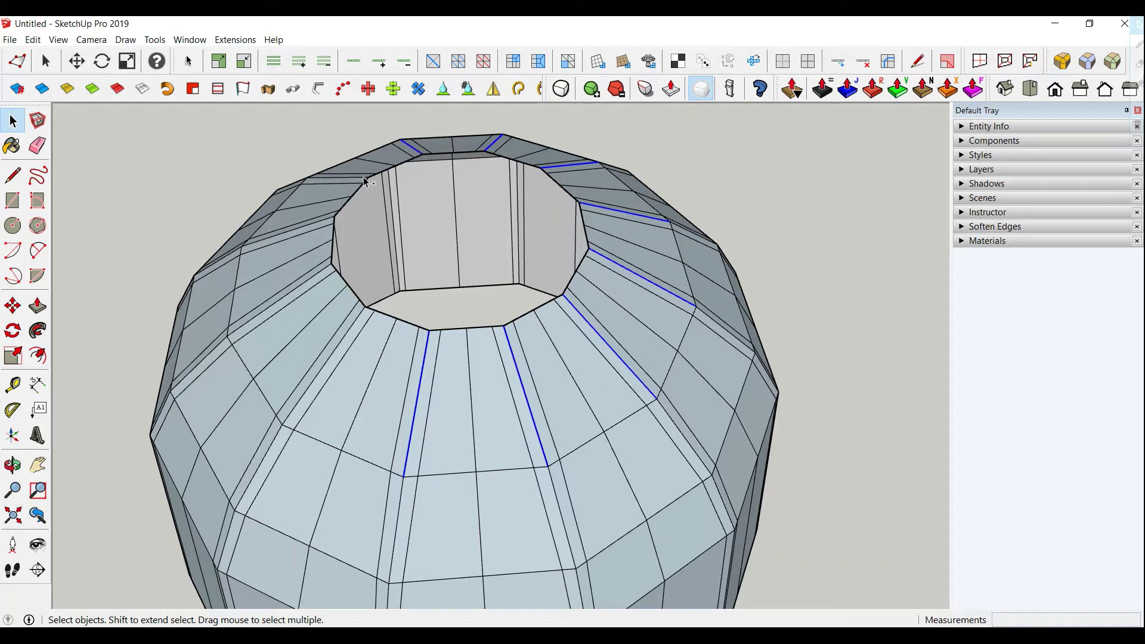
shift+click(319, 224)
shift+click(313, 282)
shift+click(359, 321)
click(353, 61)
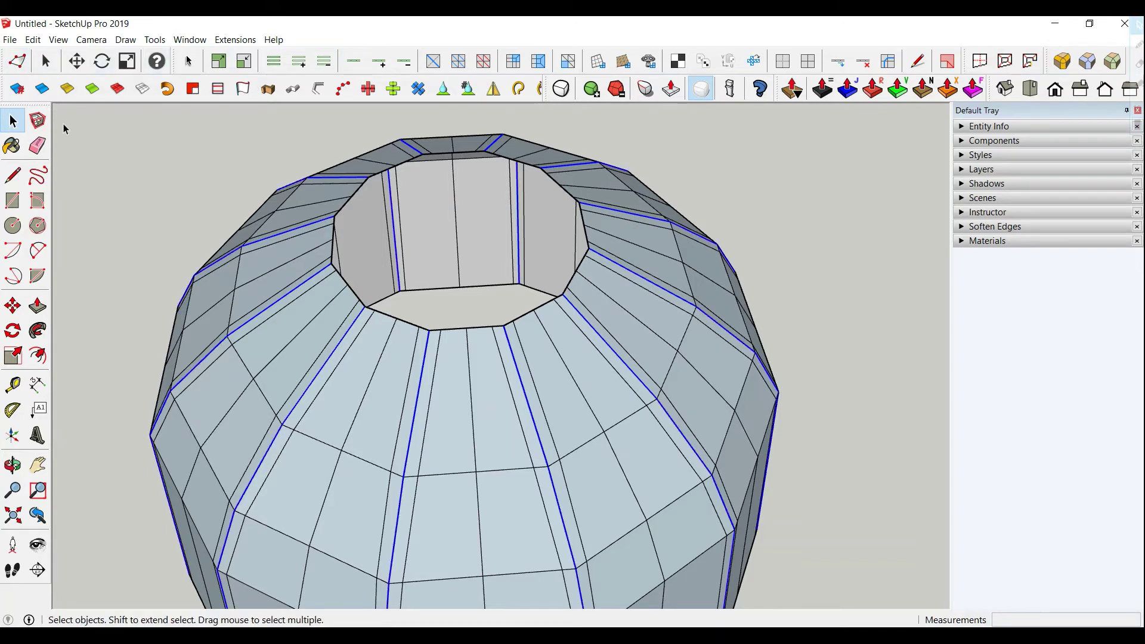
Scale the selected flute edge loops slightly inward to about 0.97 in Vertex Tools.
click(17, 61)
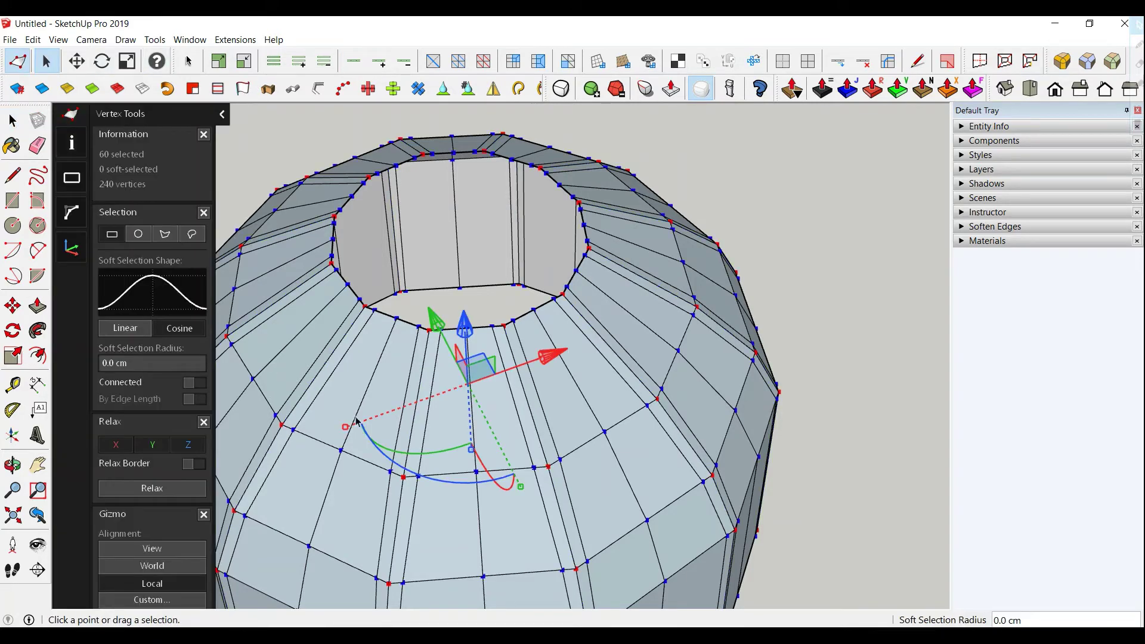
drag(345, 427, 350, 430)
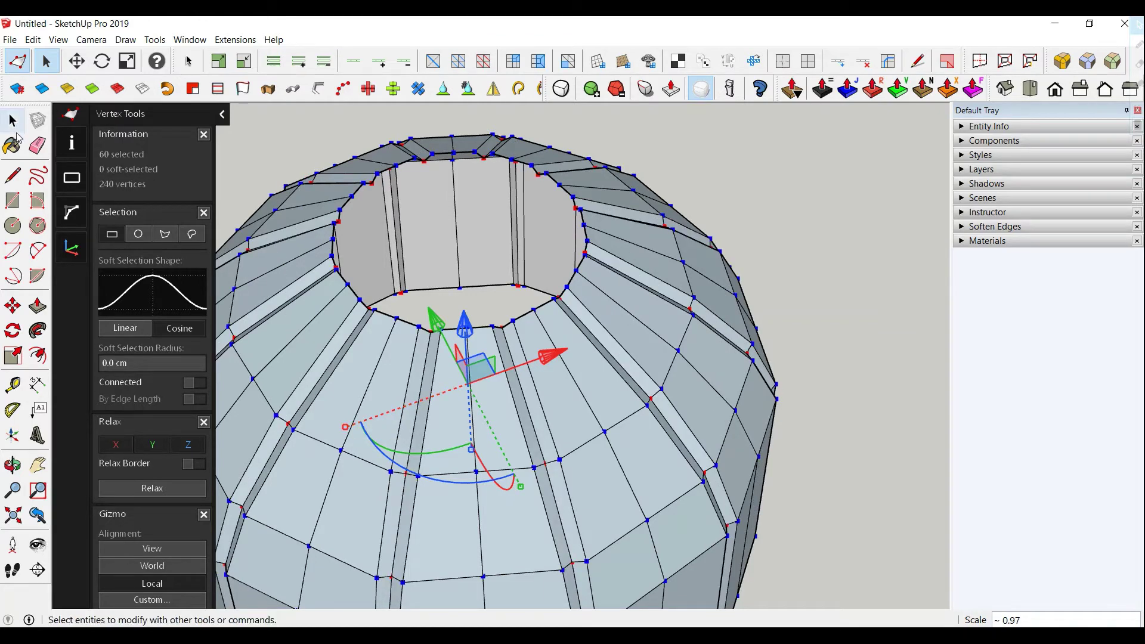
click(13, 122)
Crease the flute edges fully sharp at 1.00, then begin picking mid-panel edges.
click(645, 88)
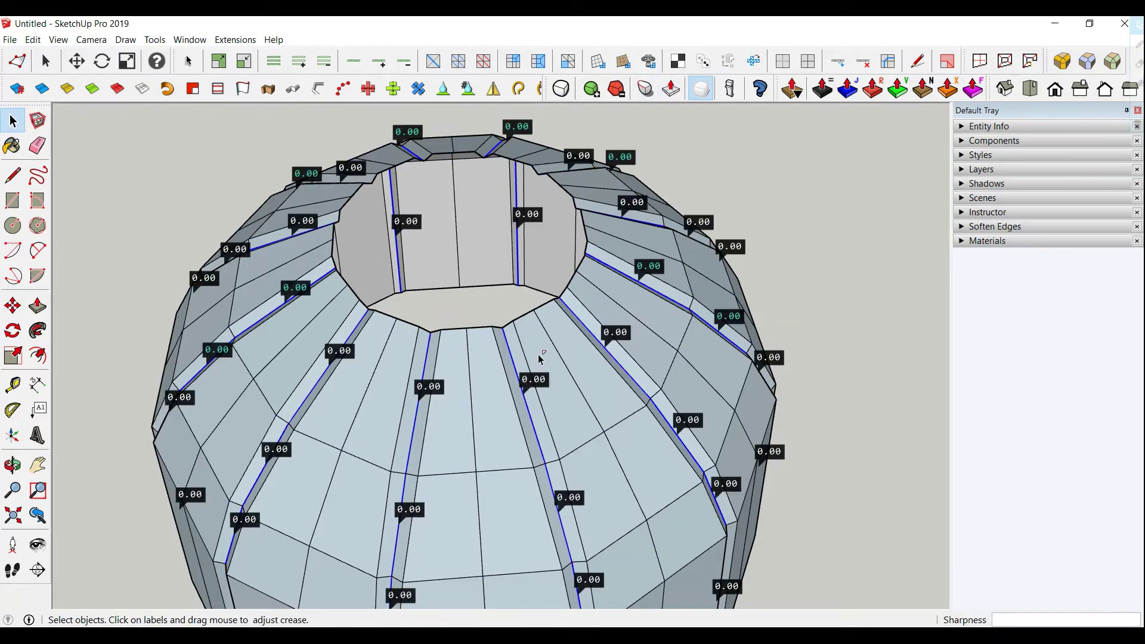
drag(566, 391, 541, 340)
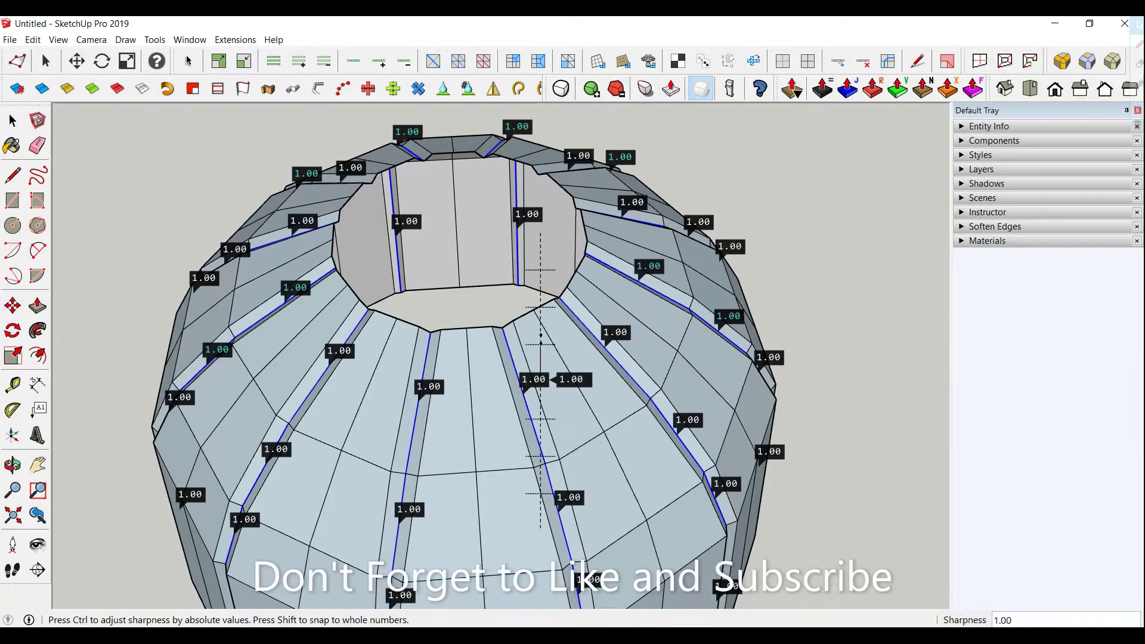
click(13, 121)
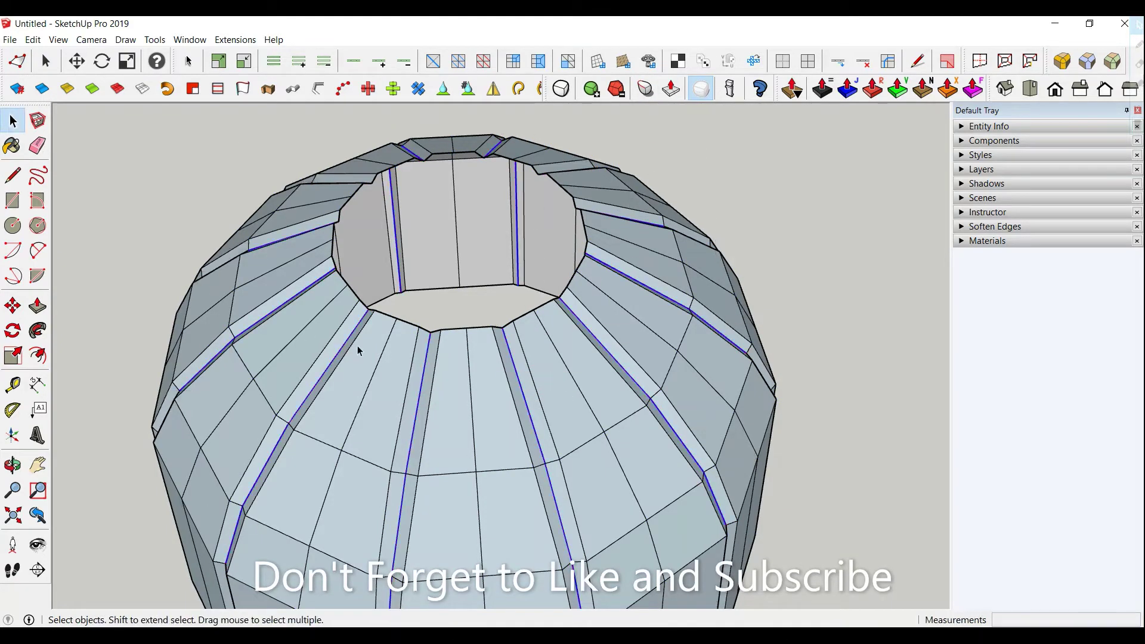
click(379, 363)
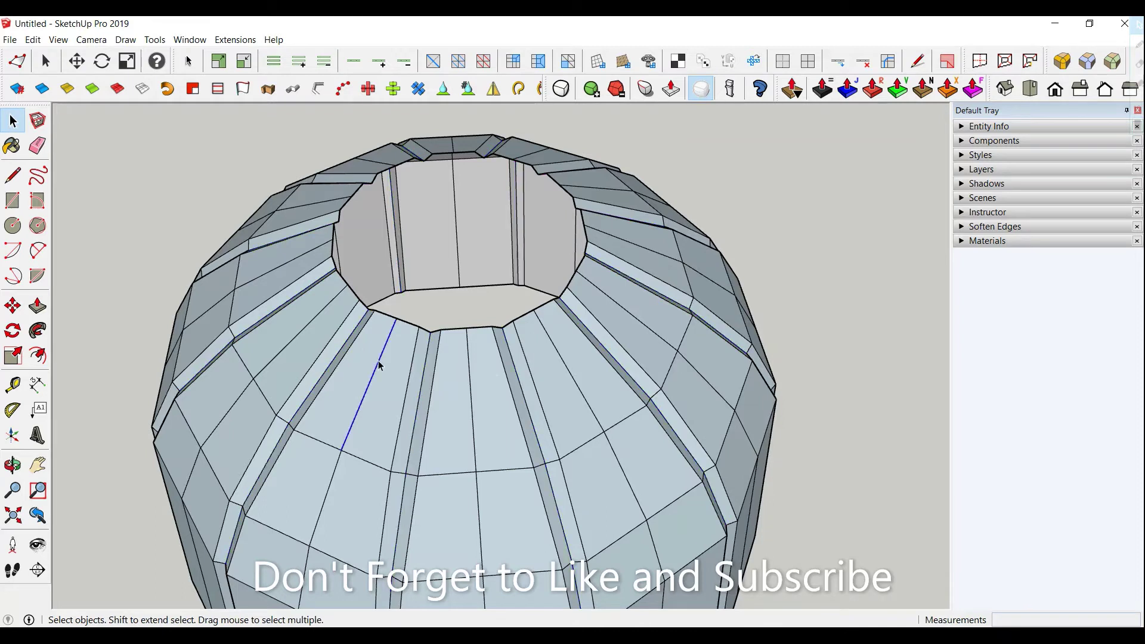
shift+click(564, 362)
Pick several more mid-panel edges and extend them into full edge loops.
shift+click(620, 307)
shift+click(322, 209)
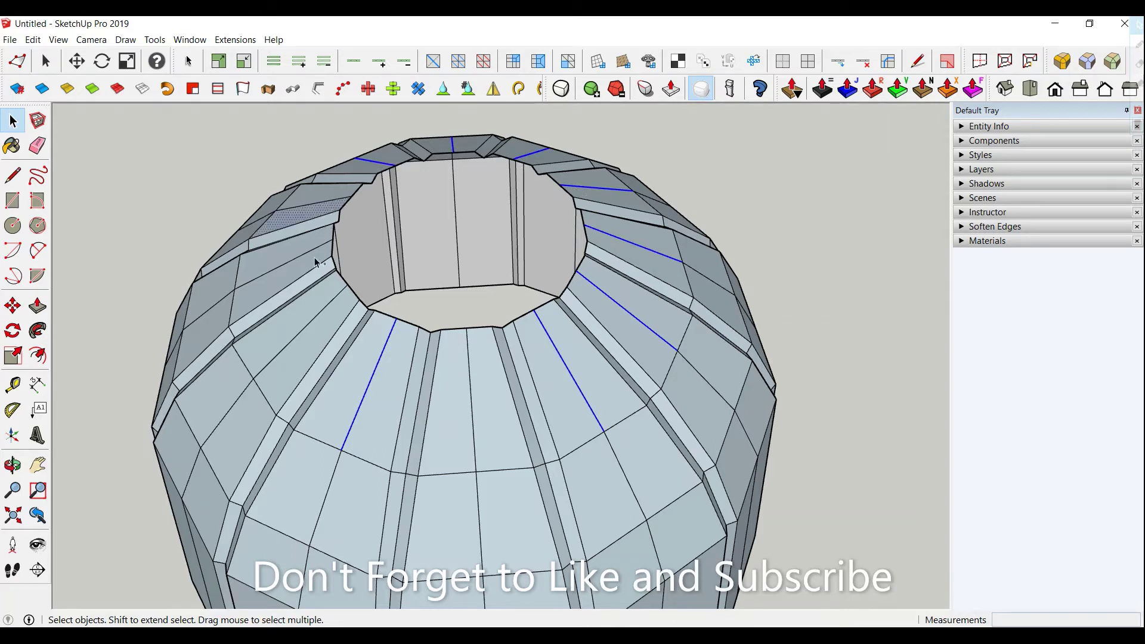
shift+click(319, 314)
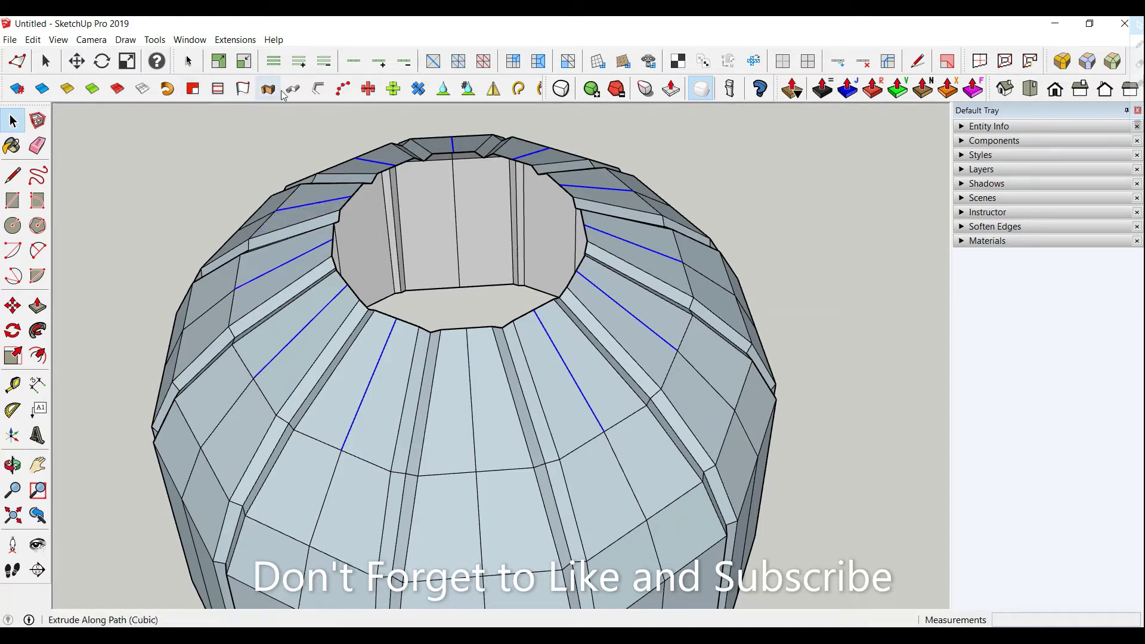
click(354, 61)
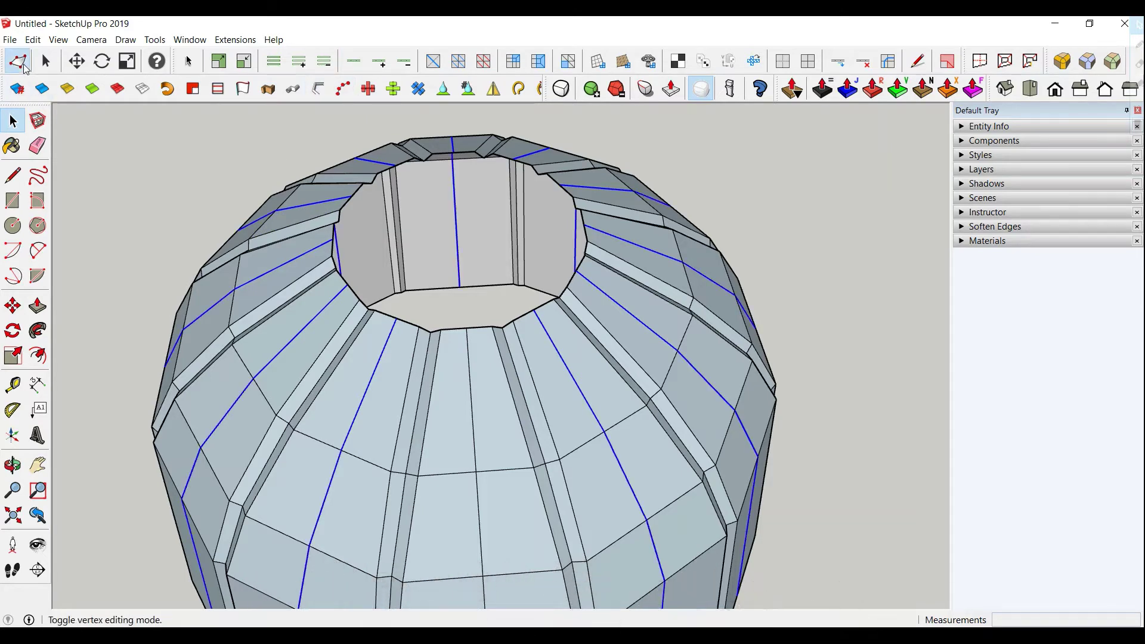
Scale the mid-panel edge loops outward to about 1.03 and orbit to view the shade.
click(17, 61)
drag(346, 428, 343, 429)
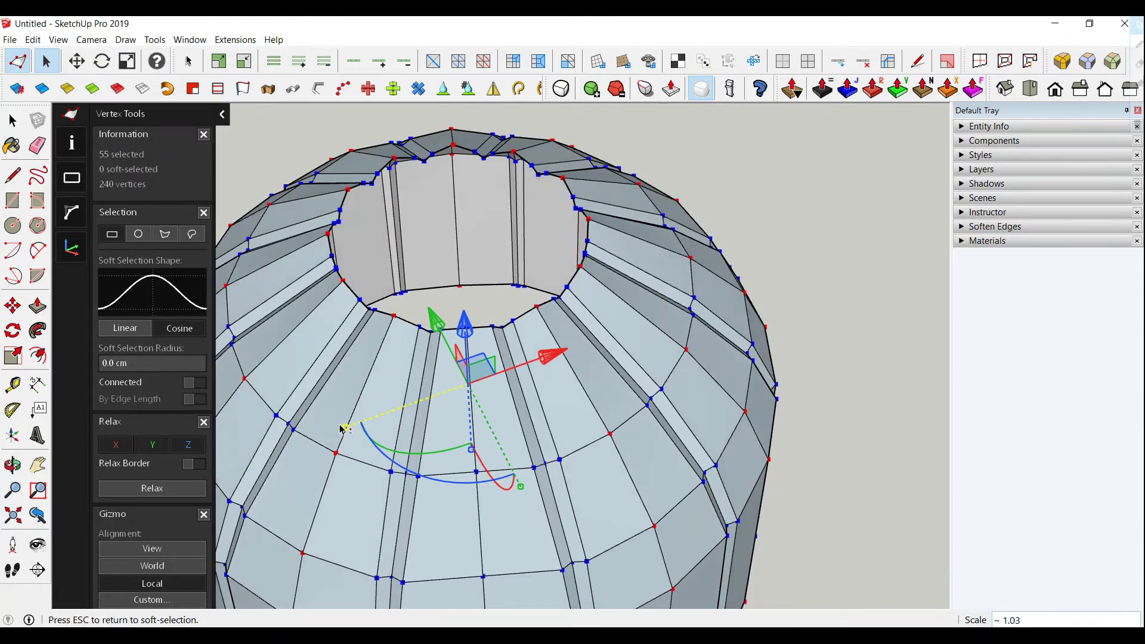
scroll(314, 373, down, 3)
middle_drag(314, 372, 418, 268)
key(o)
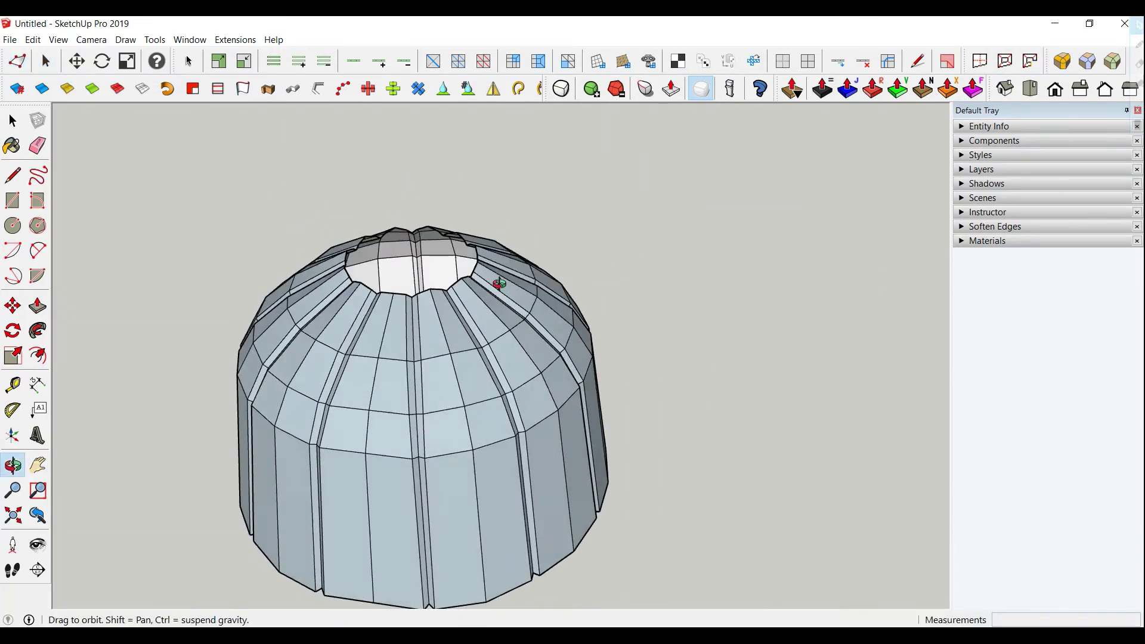
drag(453, 227, 488, 190)
Select the twelve lobe vertices along the shade's bottom rim in Vertex Tools.
click(16, 61)
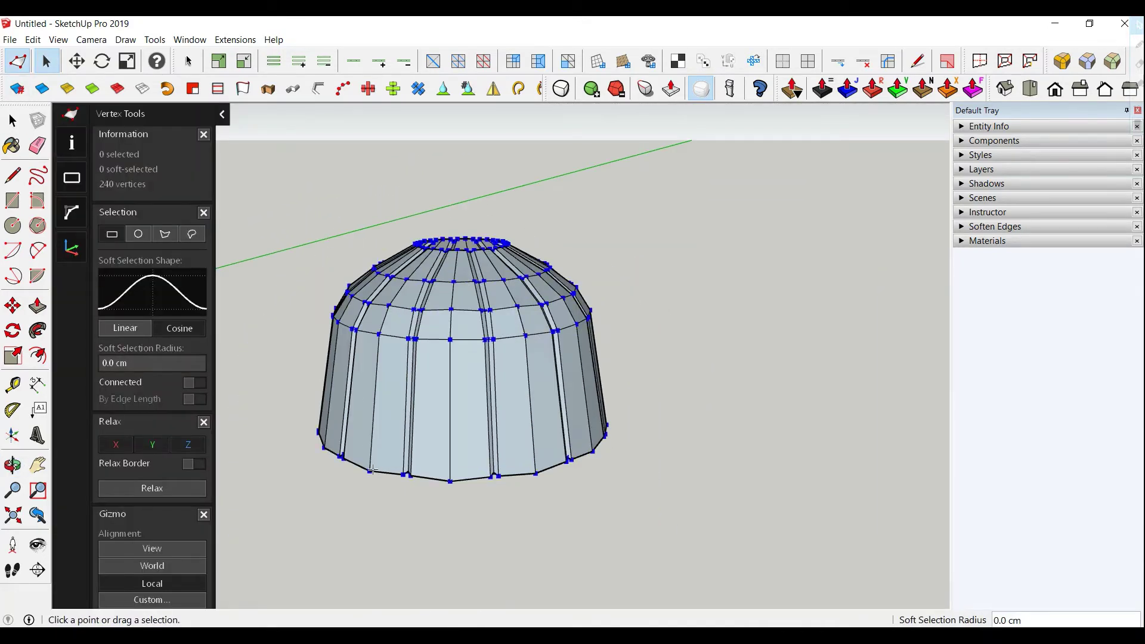
click(371, 470)
scroll(471, 493, up, 2)
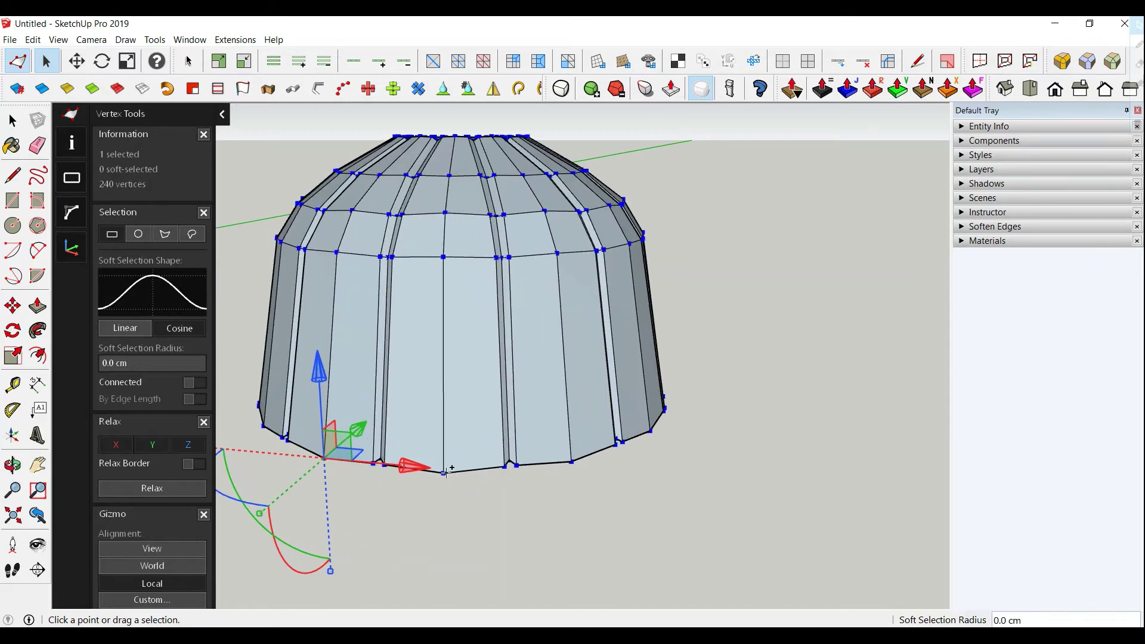
shift+click(445, 471)
shift+click(575, 458)
mouse_move(672, 448)
middle_down()
mouse_move(674, 539)
mouse_move(703, 554)
mouse_move(602, 395)
middle_up()
shift+click(679, 537)
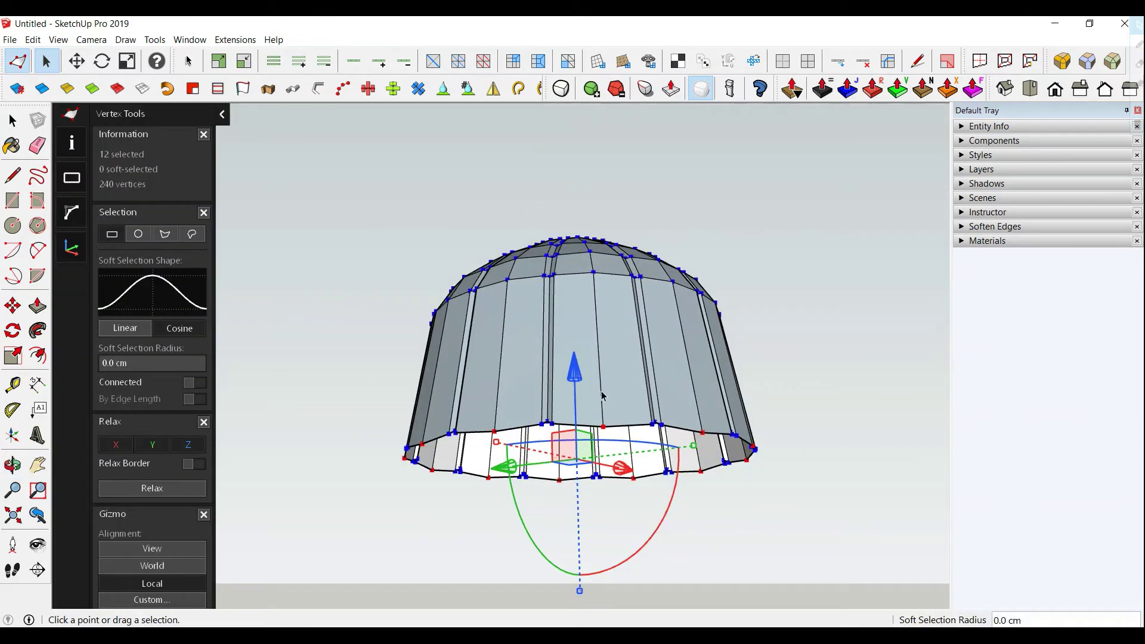
Lower the rim vertices 0.2 cm along blue and scale them out about 1.02.
drag(578, 373, 577, 382)
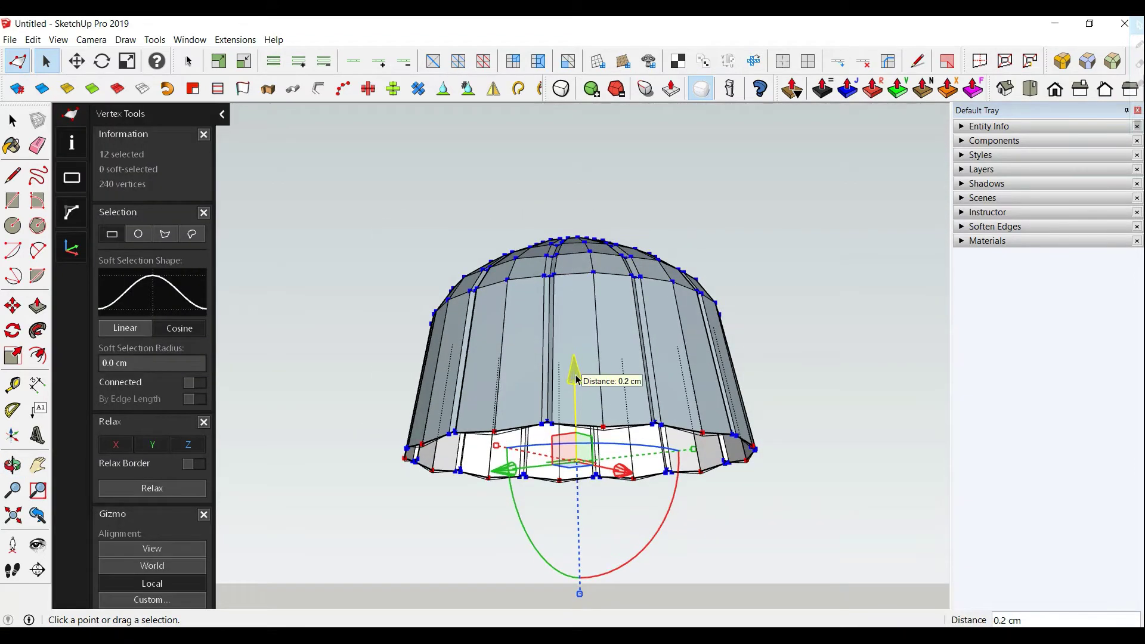
key(o)
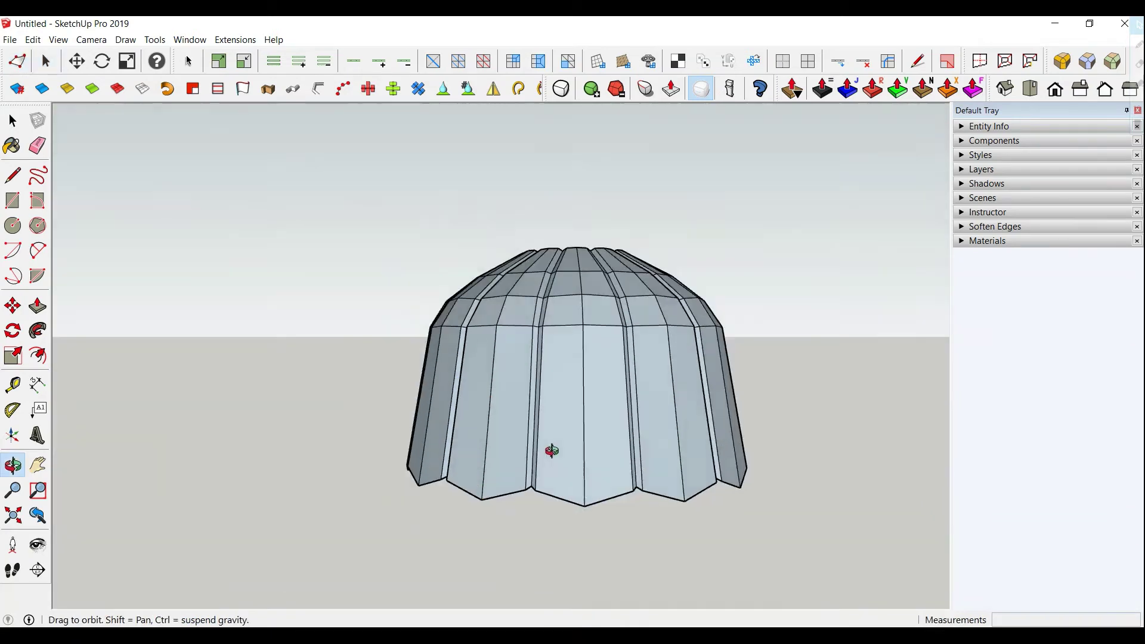
drag(552, 450, 556, 454)
middle_drag(555, 454, 570, 466)
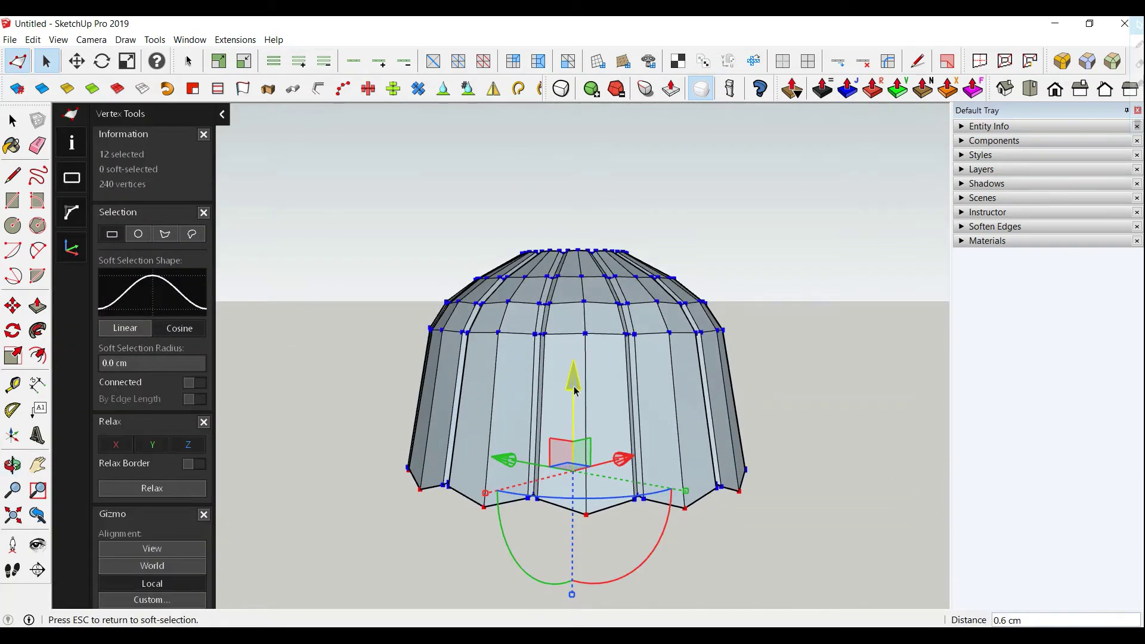
drag(575, 390, 575, 393)
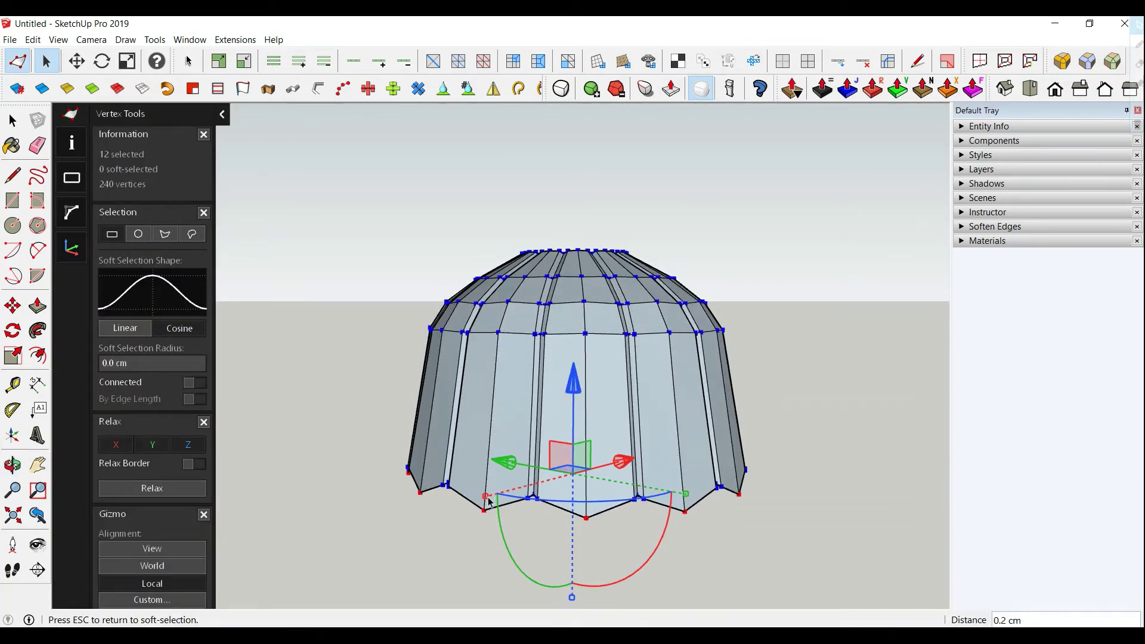
drag(486, 496, 486, 497)
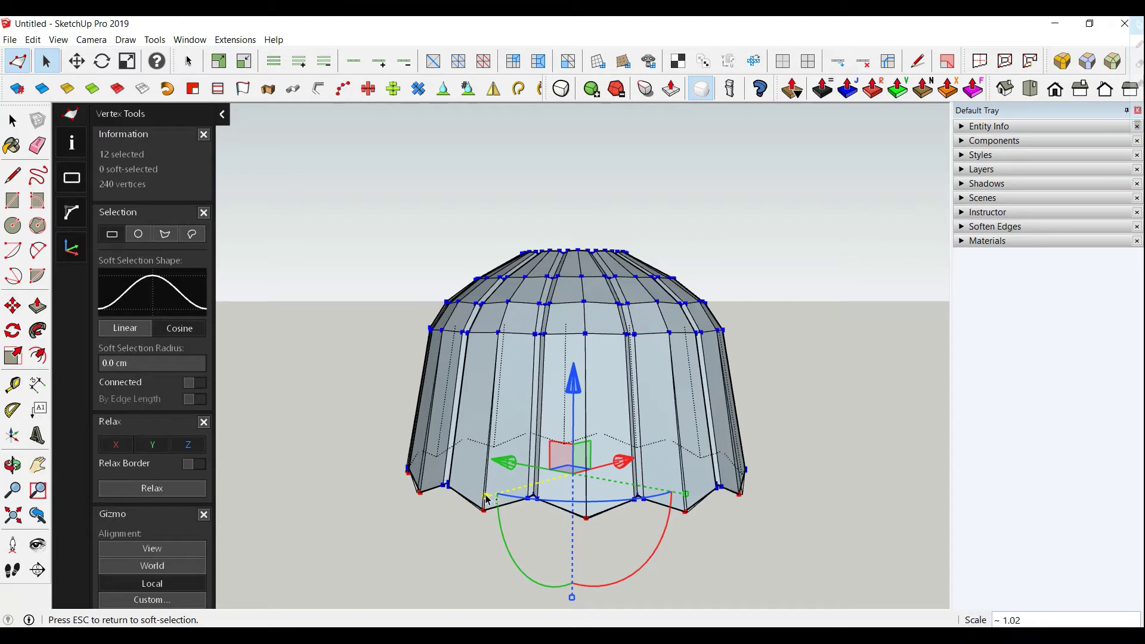
key(space)
middle_drag(494, 545, 547, 357)
Select the full edge loop around the shade's top opening.
scroll(546, 357, up, 3)
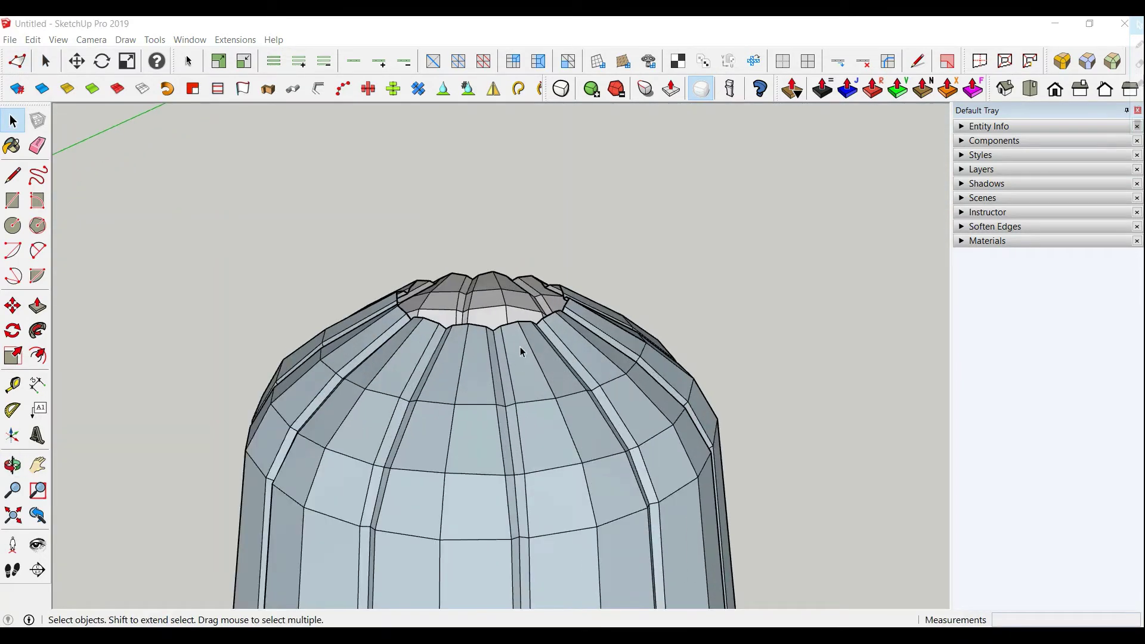
scroll(516, 324, up, 3)
click(510, 317)
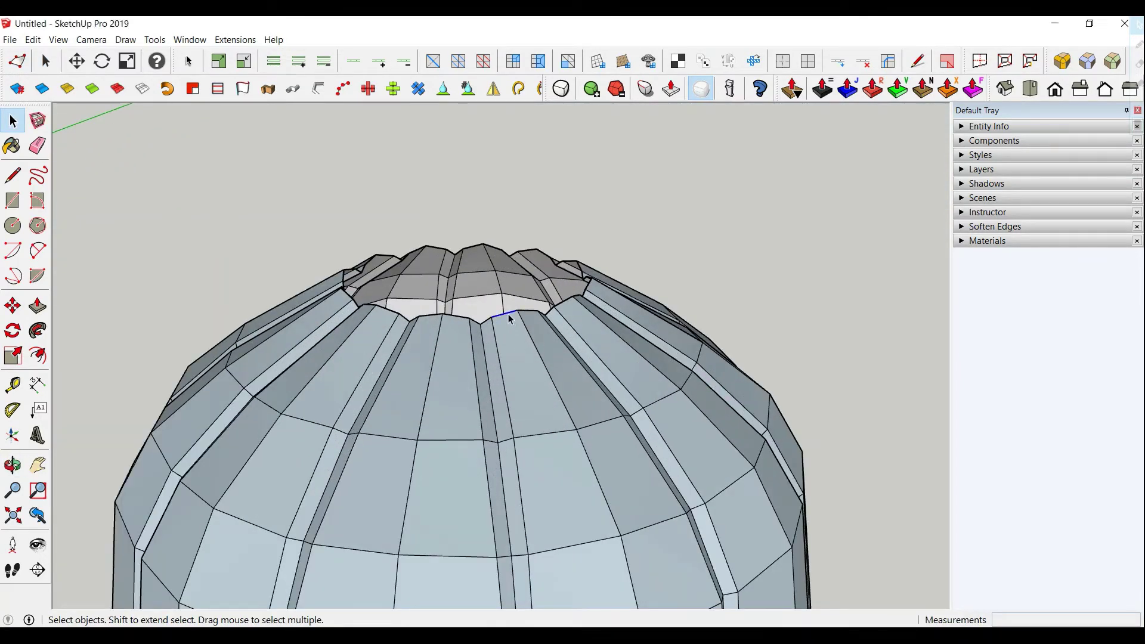
click(368, 88)
scroll(427, 158, down, 3)
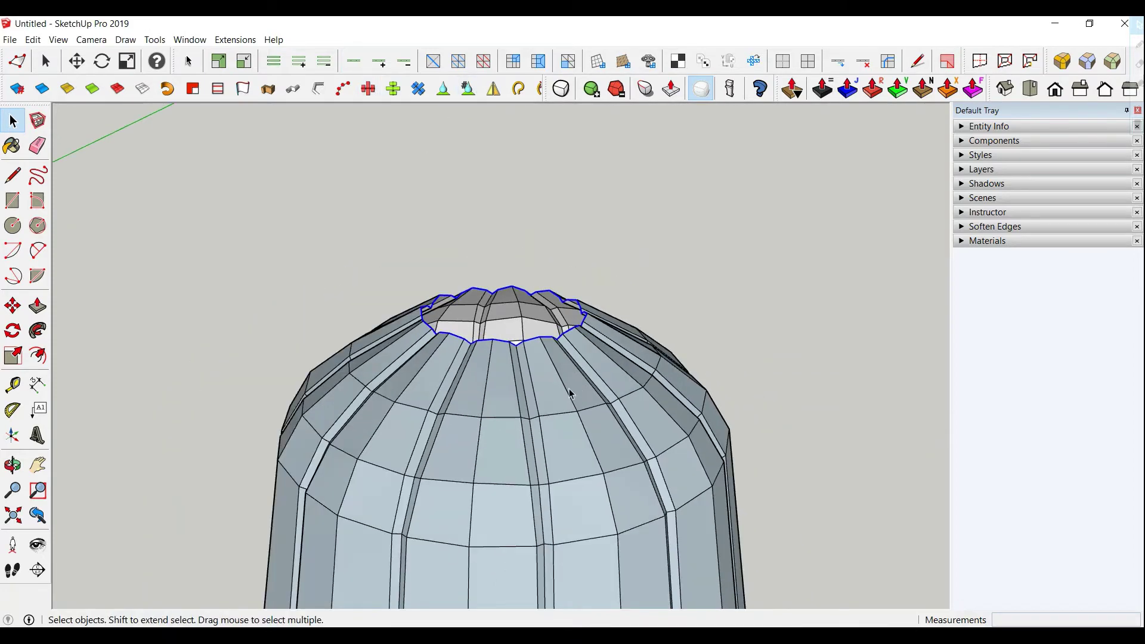
mouse_move(427, 158)
middle_down()
mouse_move(690, 340)
mouse_move(680, 310)
middle_up()
Raise the top rim loop about 1 cm and even it with Center on Blue.
click(17, 60)
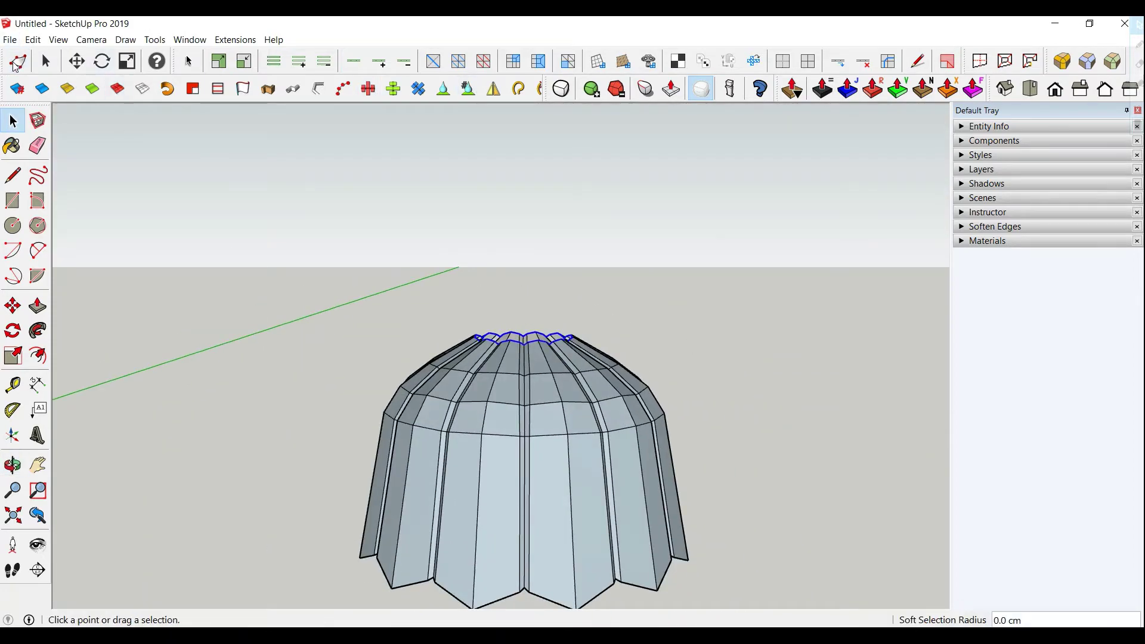
drag(520, 251, 528, 245)
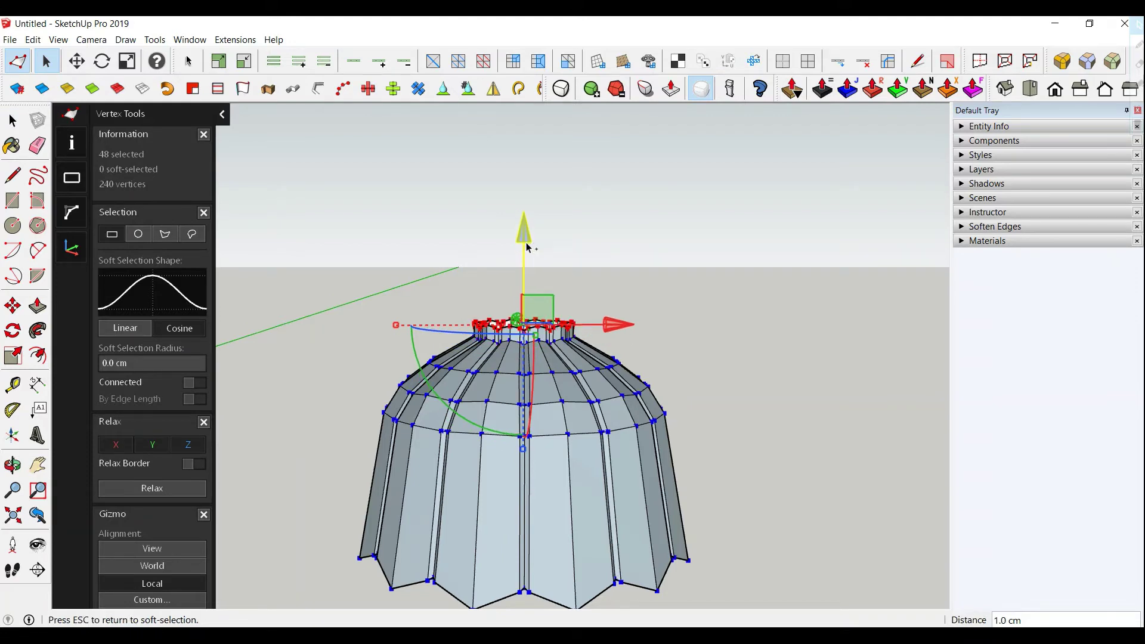
scroll(531, 275, up, 2)
scroll(532, 276, up, 2)
click(12, 120)
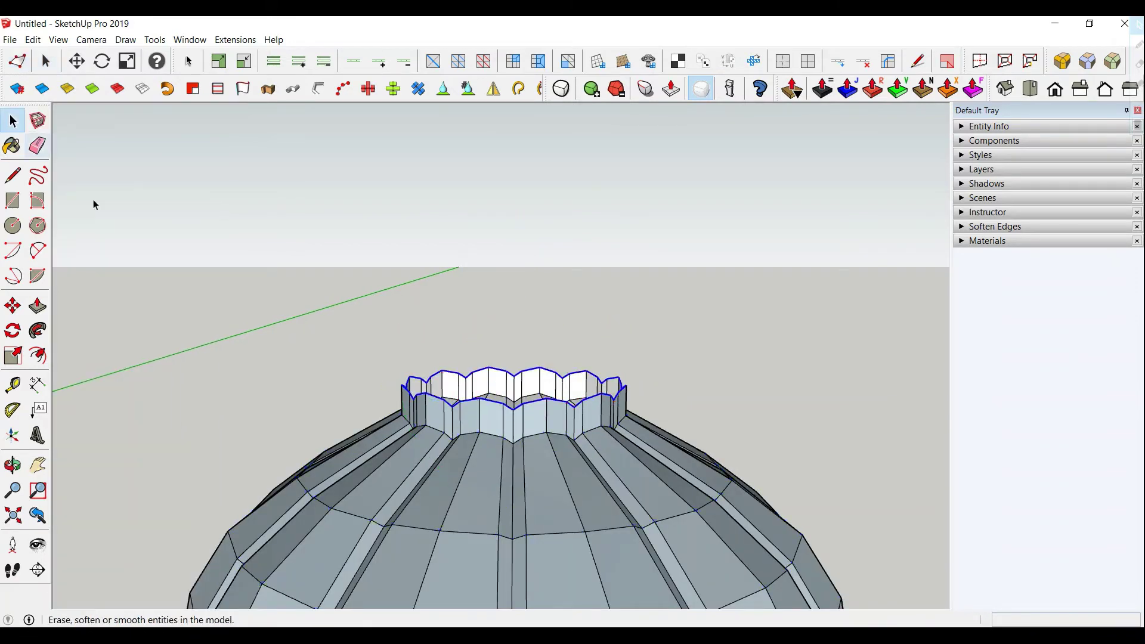
middle_drag(93, 199, 449, 313)
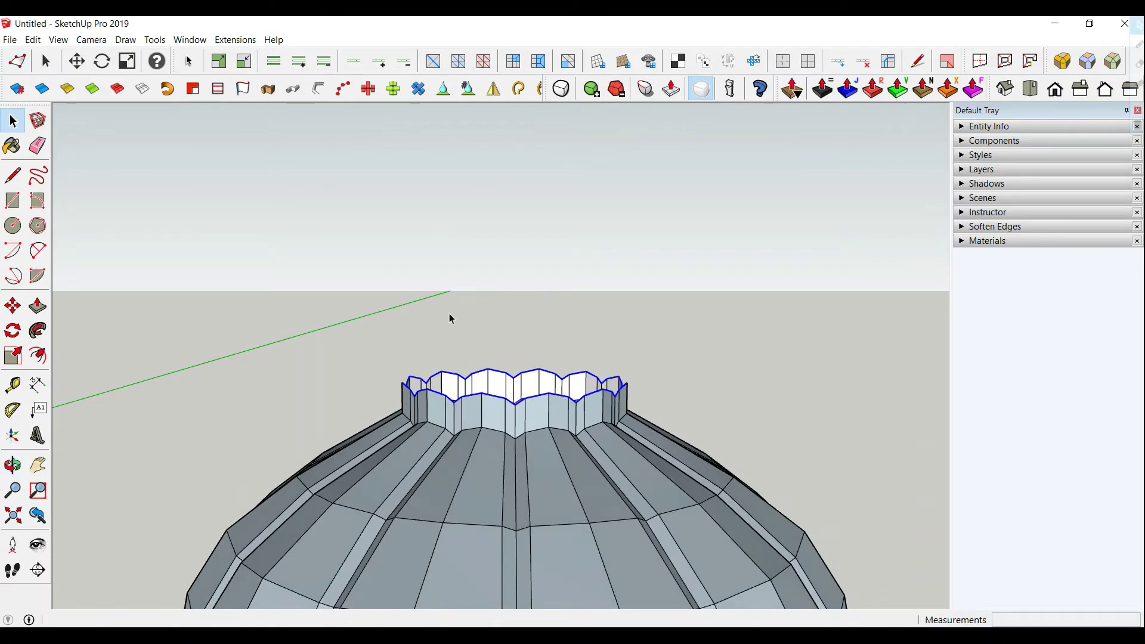
click(417, 91)
scroll(540, 284, down, 3)
Thicken the whole shade surface with a 0.2 cm offset.
triple_click(598, 265)
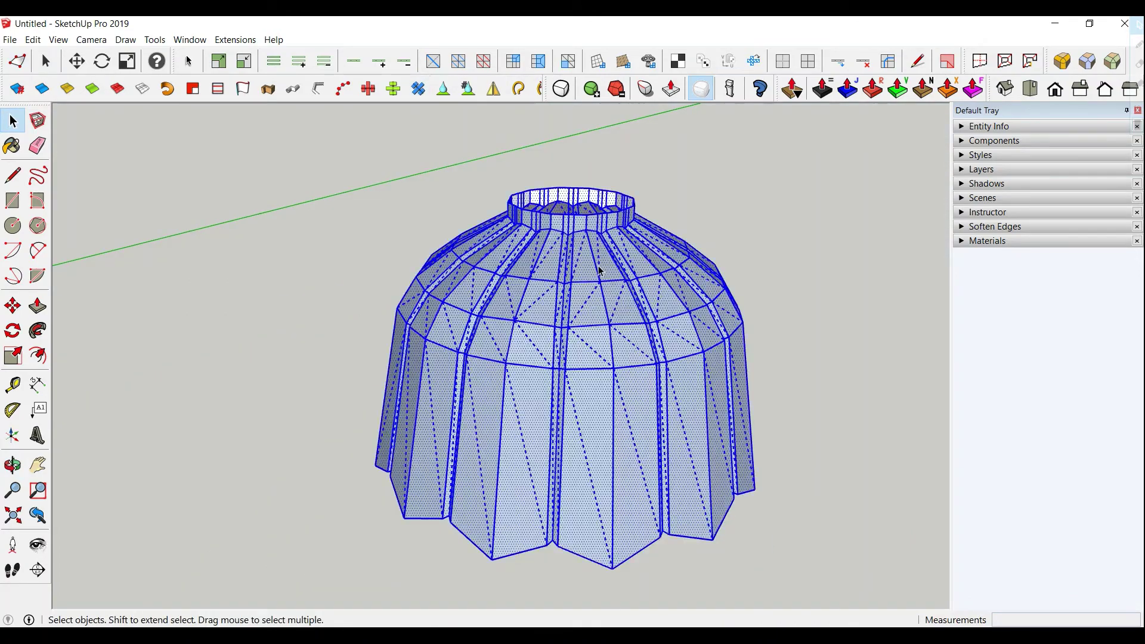
scroll(597, 187, up, 3)
middle_drag(598, 186, 598, 215)
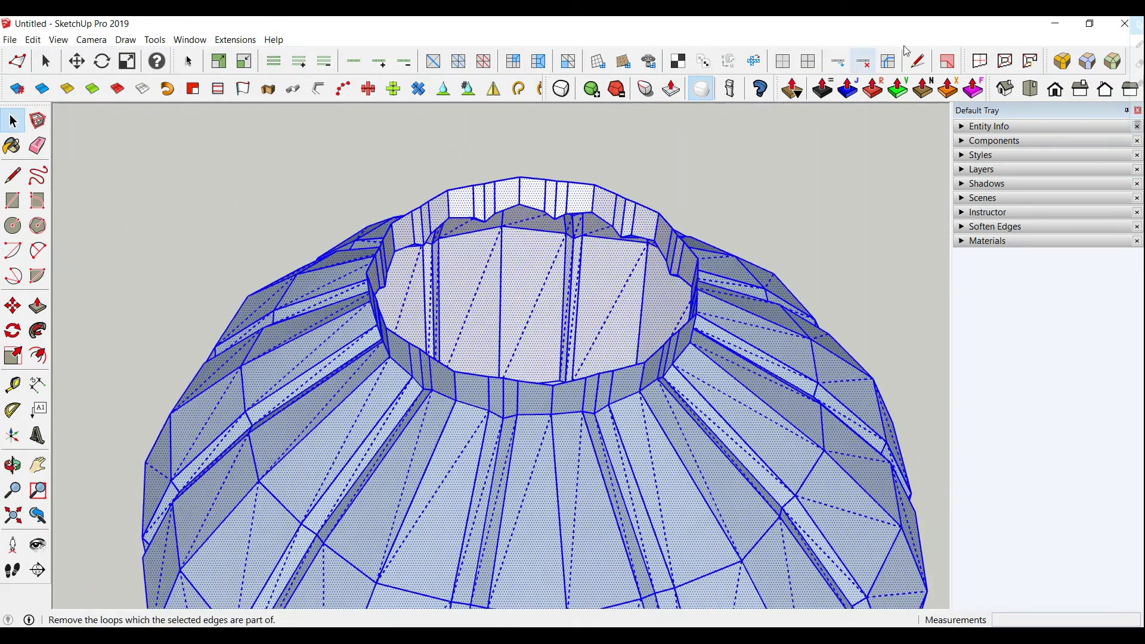
click(832, 92)
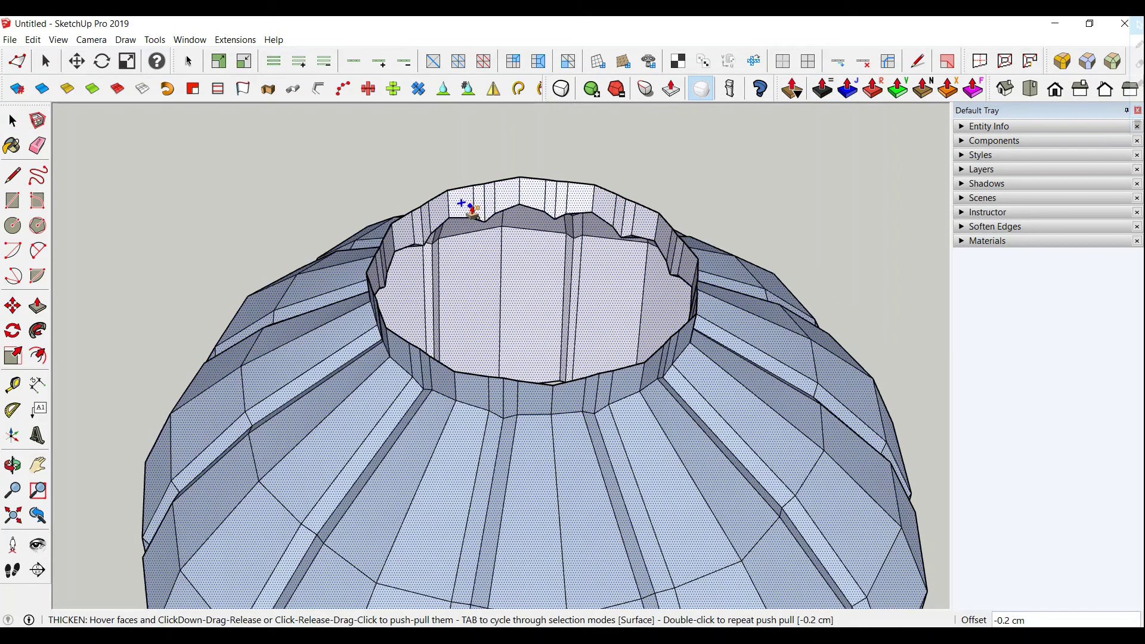
drag(474, 214, 478, 222)
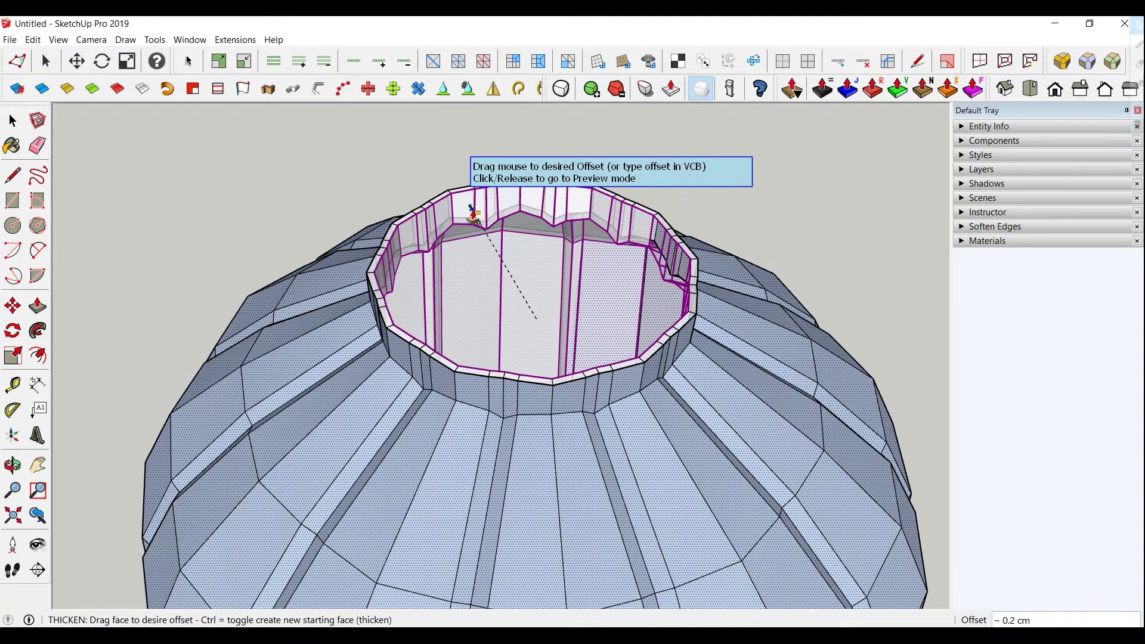
key(Return)
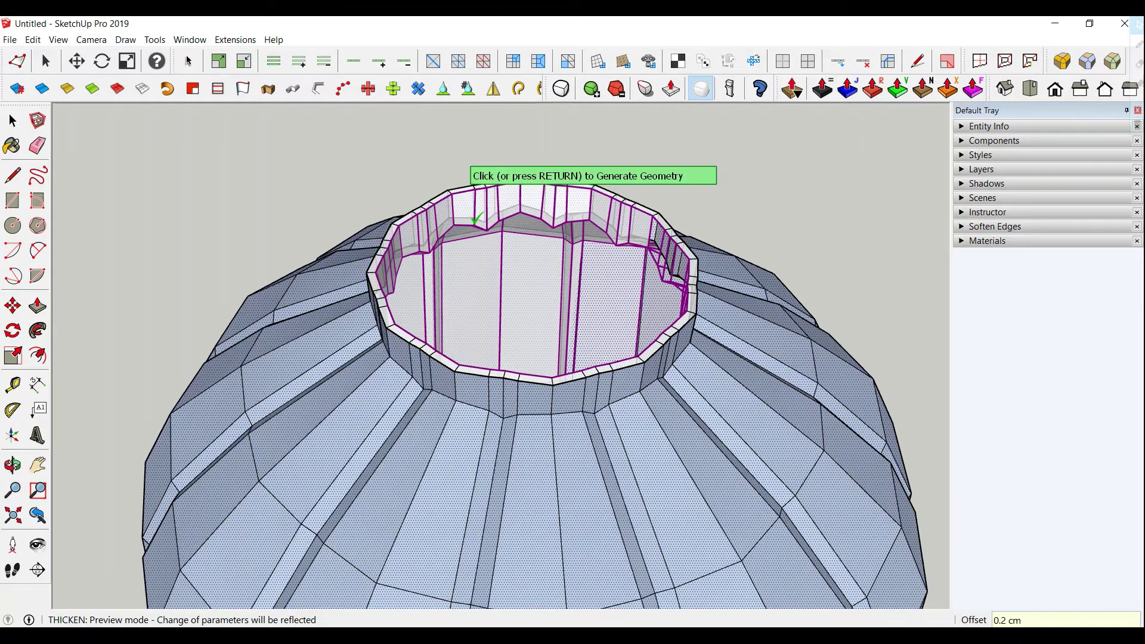
click(429, 172)
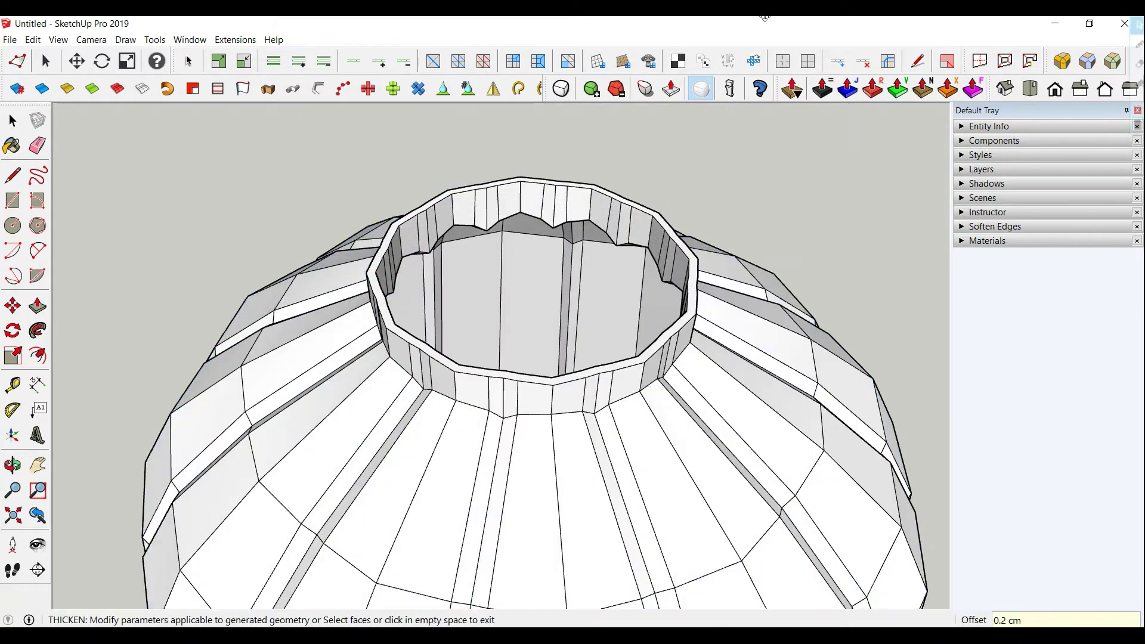
Exit the Thicken tool and select all the thickened shade geometry.
click(13, 120)
scroll(341, 209, up, 2)
scroll(429, 292, up, 3)
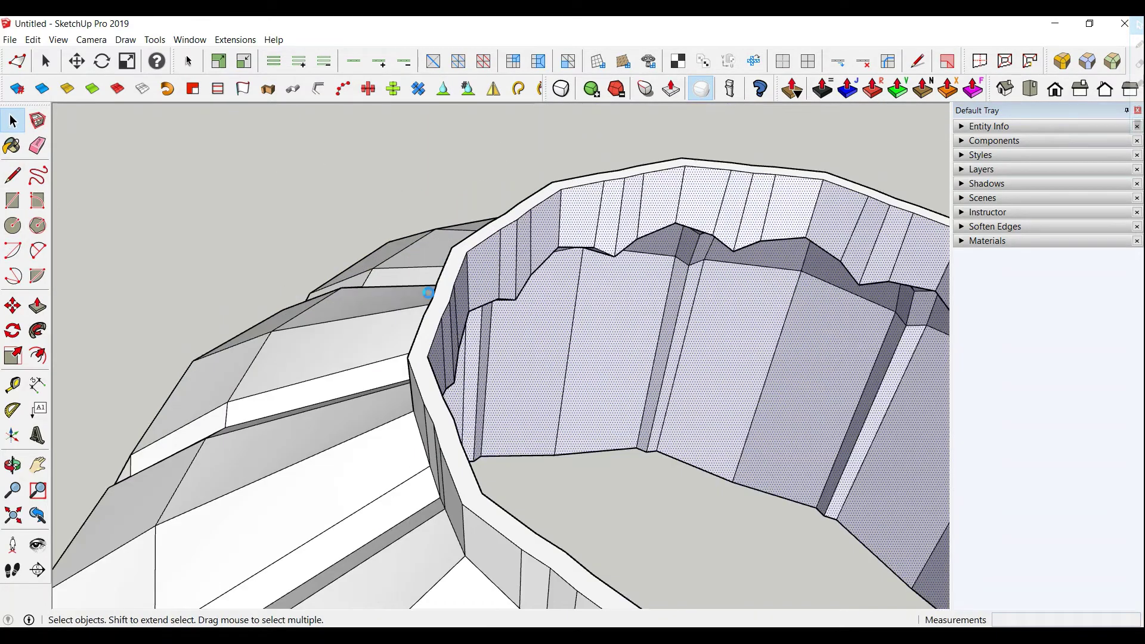
triple_click(441, 331)
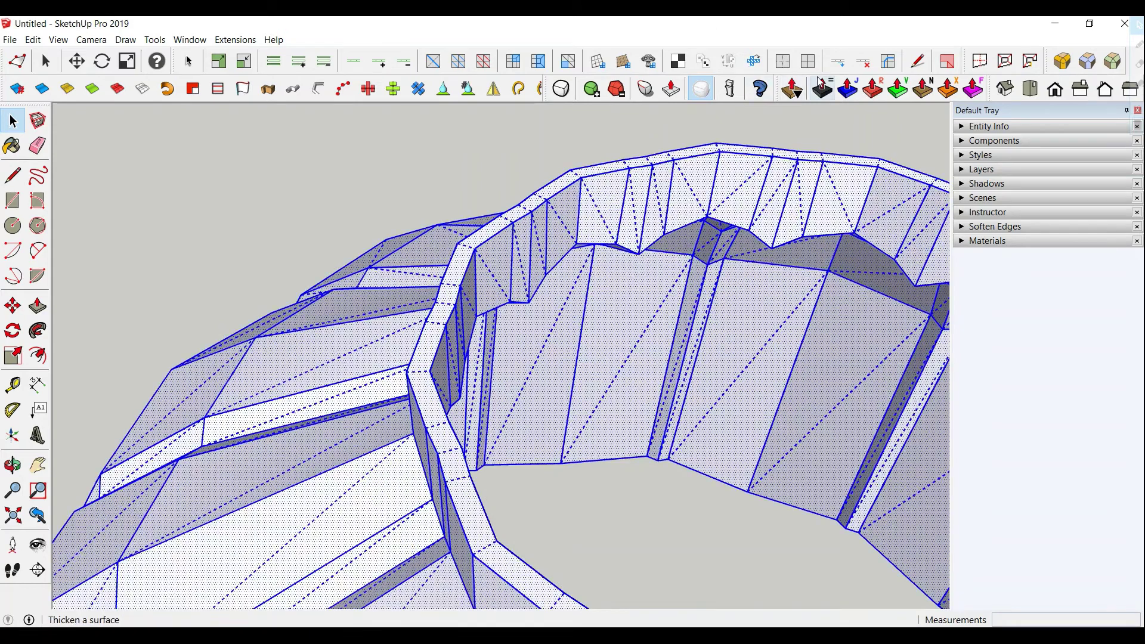
Loop-select the collar edges and raise them about 0.1 cm in Vertex Tools.
click(451, 287)
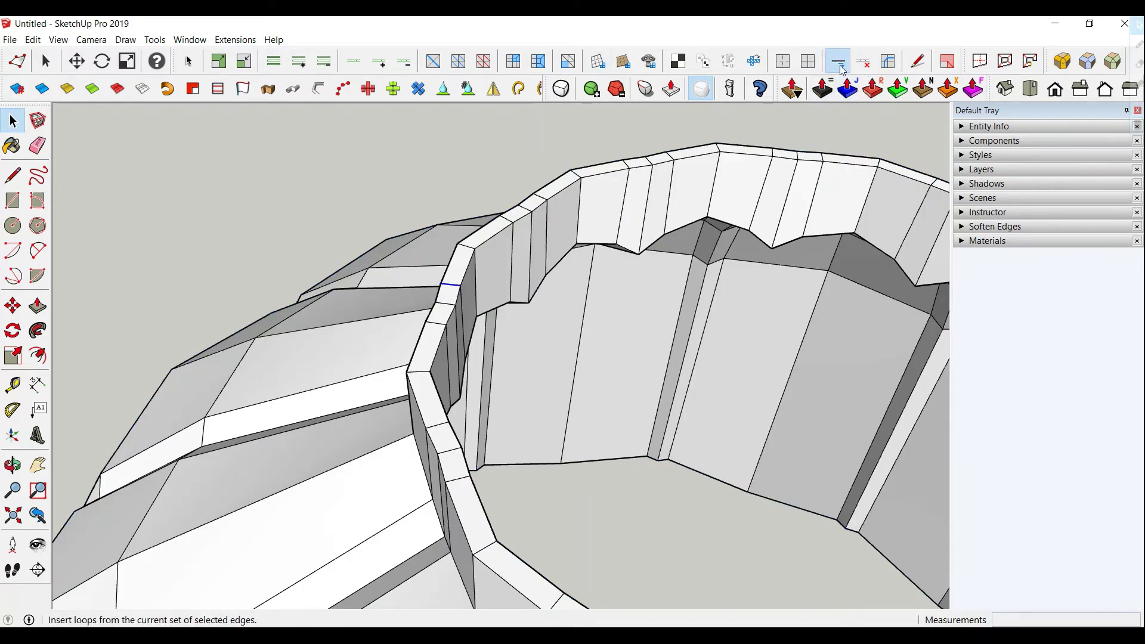
click(837, 61)
scroll(492, 424, down, 5)
click(17, 61)
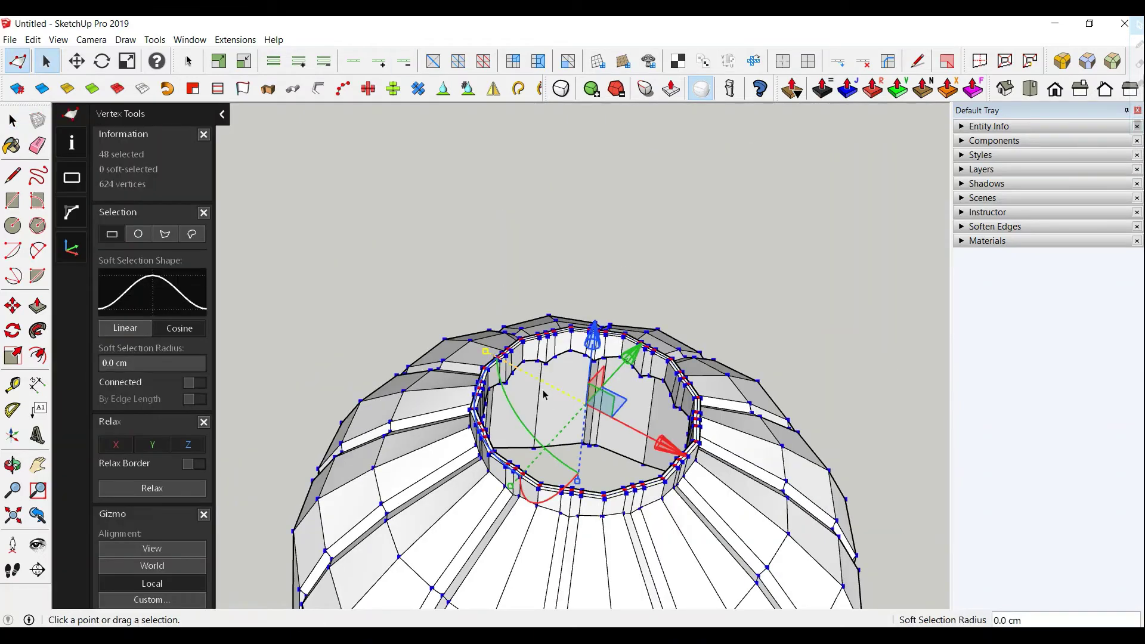
middle_drag(569, 263, 569, 303)
drag(585, 274, 585, 276)
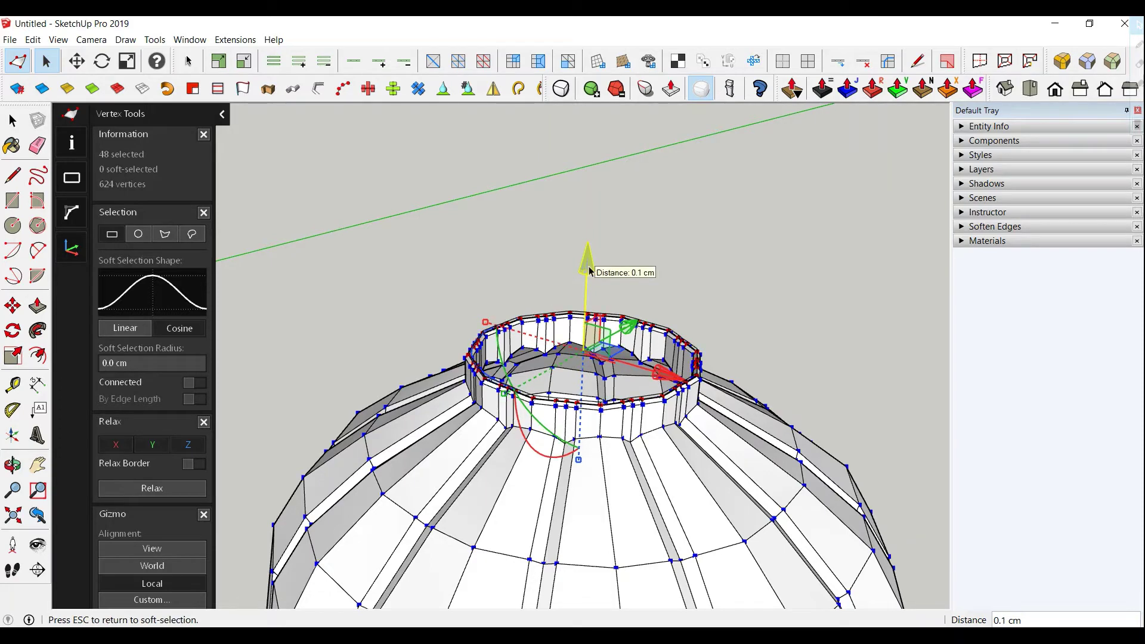
key(space)
Orbit to view the shade from below and select an edge on the bottom hem.
scroll(350, 219, down, 5)
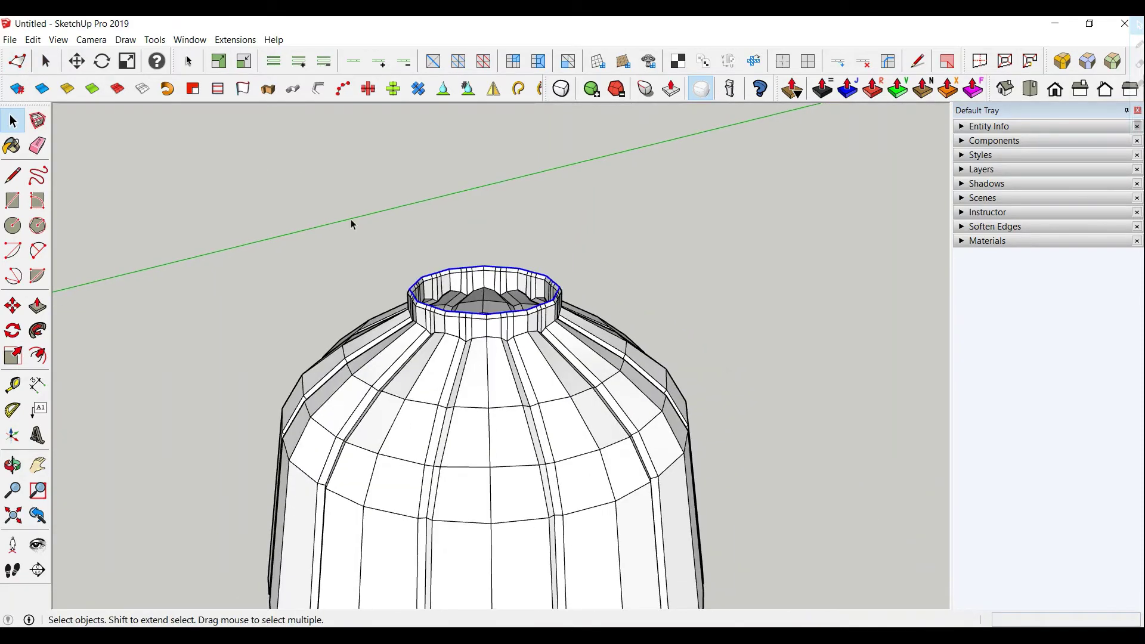
middle_drag(351, 219, 430, 206)
mouse_move(447, 452)
middle_down()
mouse_move(421, 343)
mouse_move(542, 356)
middle_up()
scroll(421, 343, up, 2)
scroll(413, 332, up, 2)
scroll(395, 363, up, 2)
click(397, 356)
Loop-select the bottom hem edges and lower them about 0.2 cm in Vertex Tools.
click(838, 62)
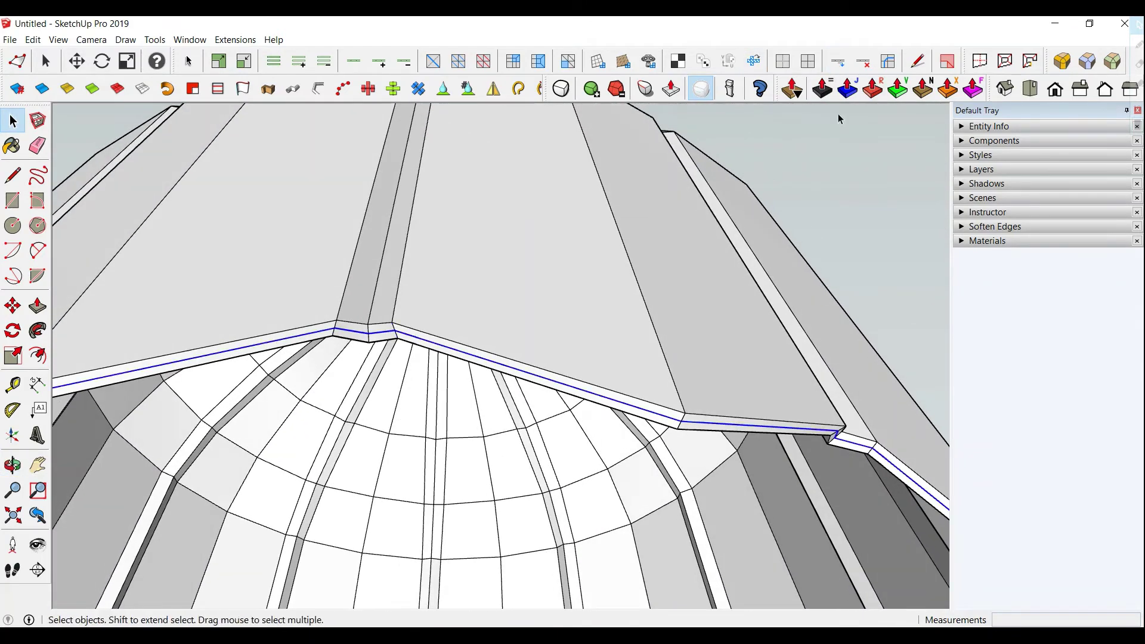
middle_drag(838, 113, 611, 266)
click(19, 64)
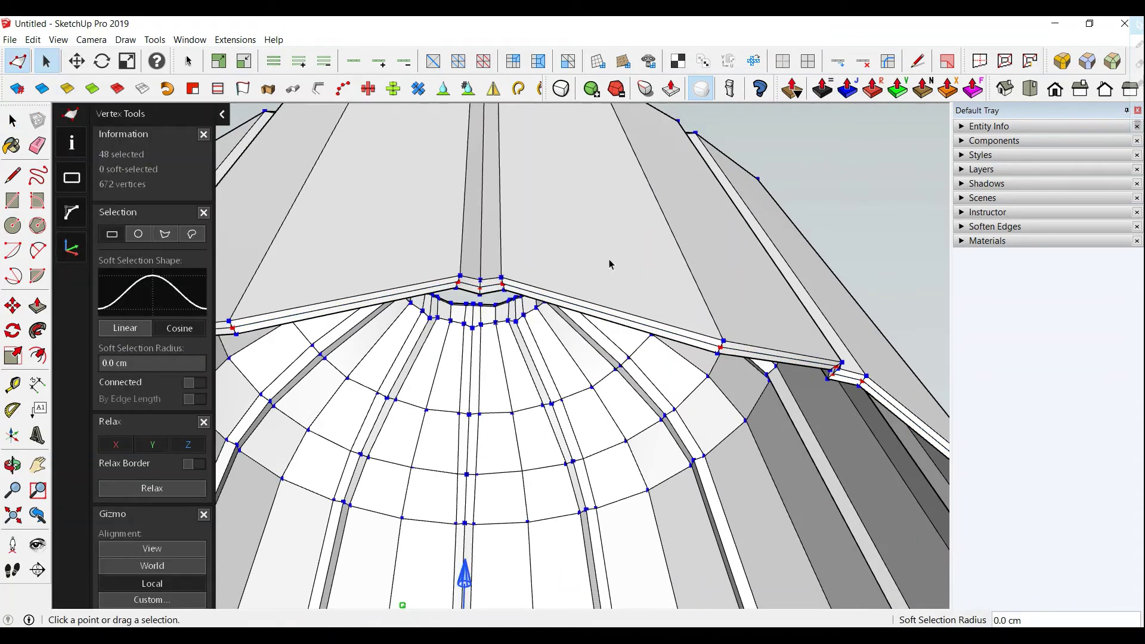
scroll(644, 248, down, 3)
scroll(656, 263, down, 3)
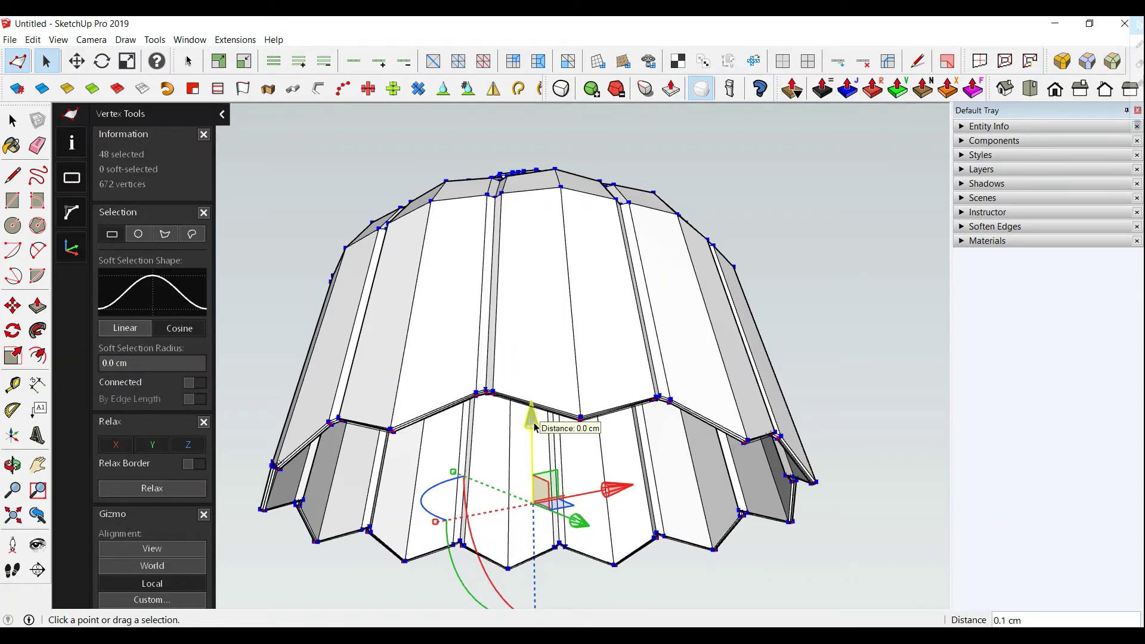
drag(535, 425, 532, 461)
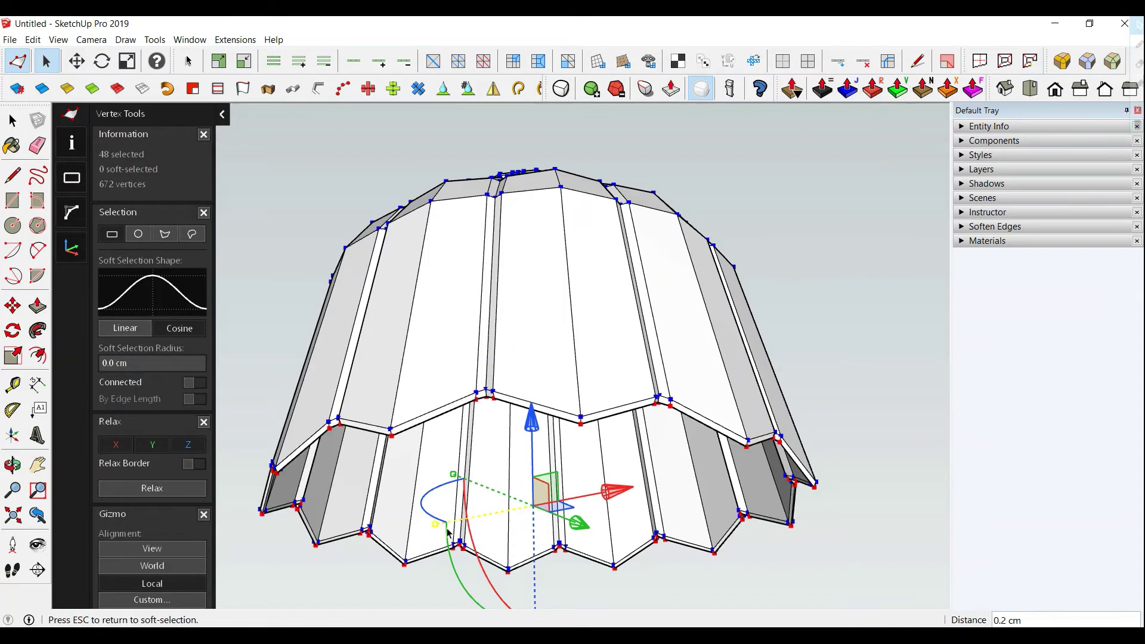
scroll(448, 530, up, 3)
Box-select the edges where the collar meets the shade.
middle_drag(409, 519, 366, 501)
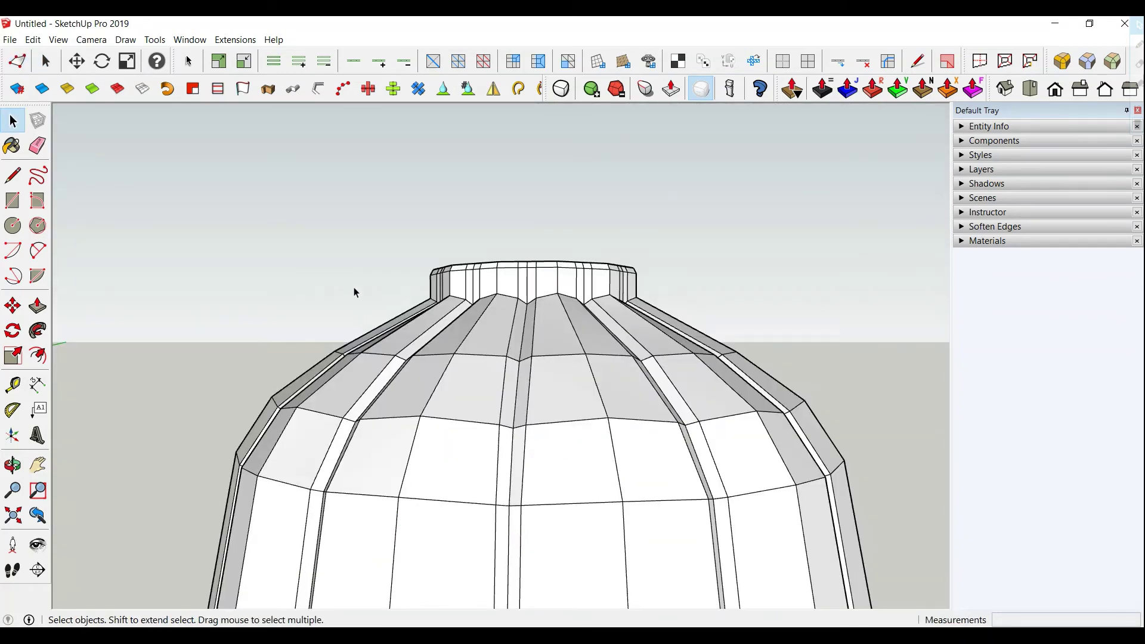
drag(353, 287, 764, 325)
mouse_move(750, 328)
middle_down()
mouse_move(641, 529)
mouse_move(654, 430)
mouse_move(248, 378)
mouse_move(571, 432)
mouse_move(396, 401)
mouse_move(507, 345)
mouse_move(768, 436)
mouse_move(646, 361)
middle_up()
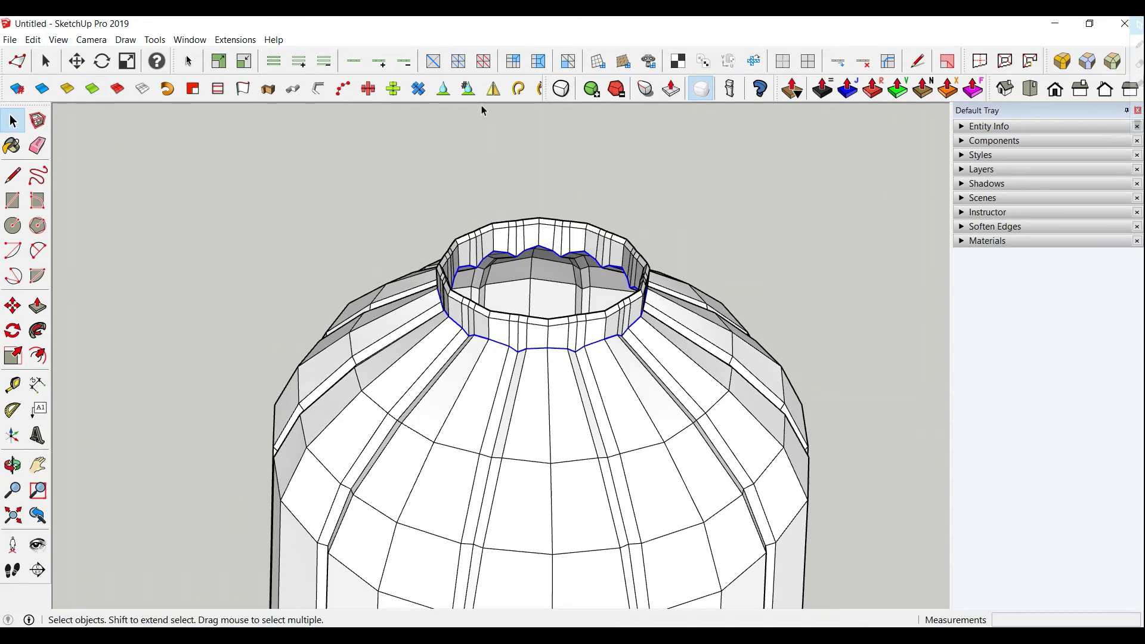
Set the collar base edges' crease sharpness to 1.00.
click(646, 88)
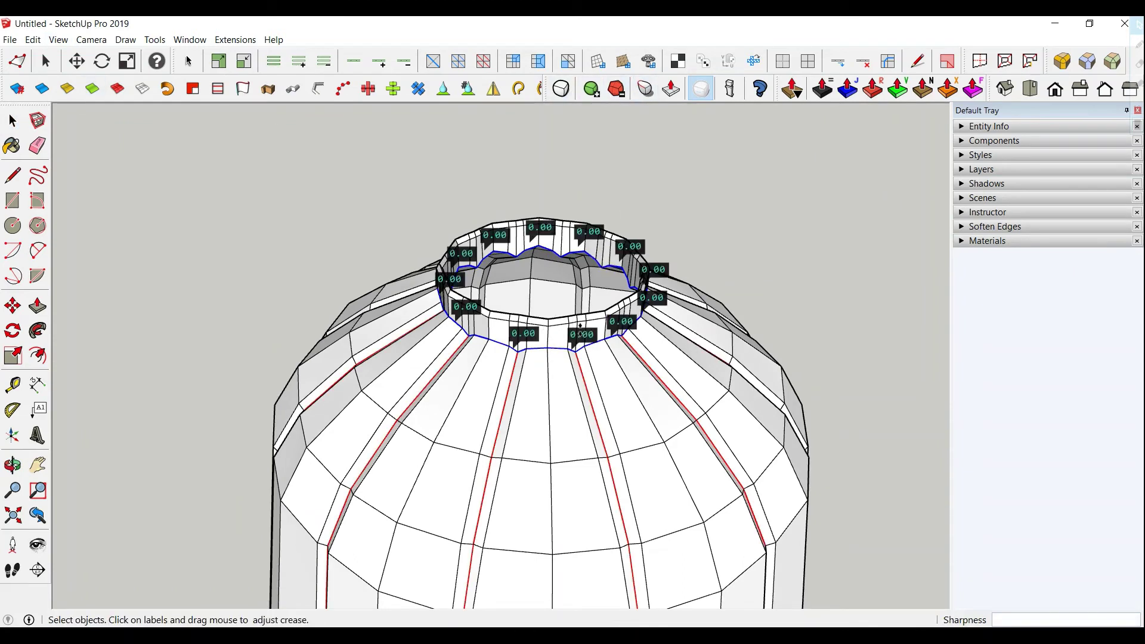
drag(580, 330, 585, 179)
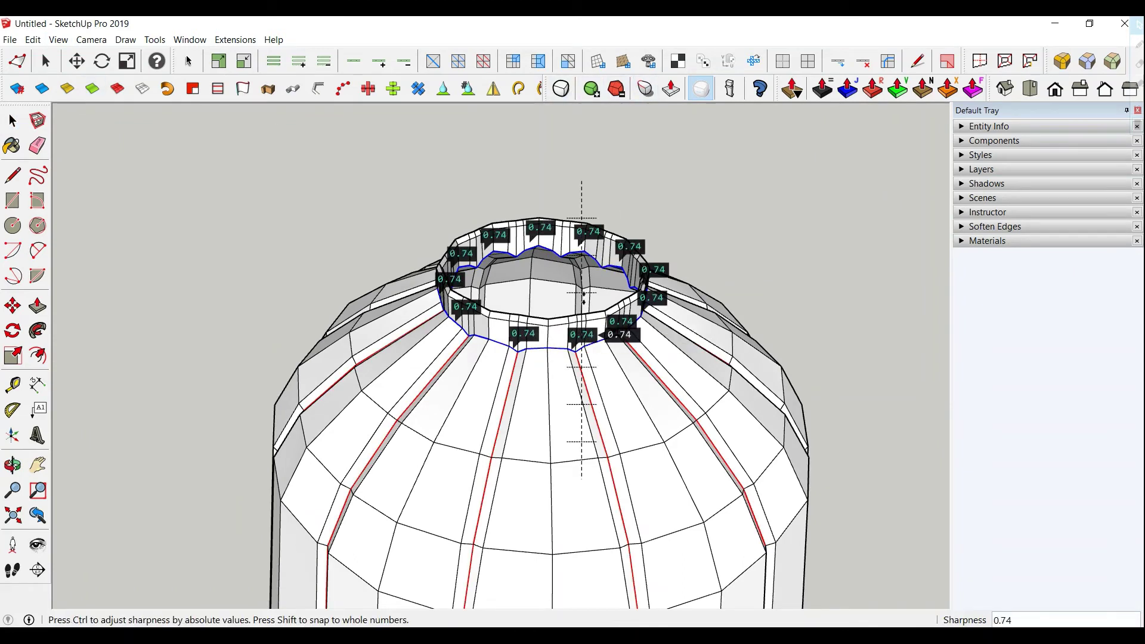
click(12, 121)
scroll(427, 250, down, 5)
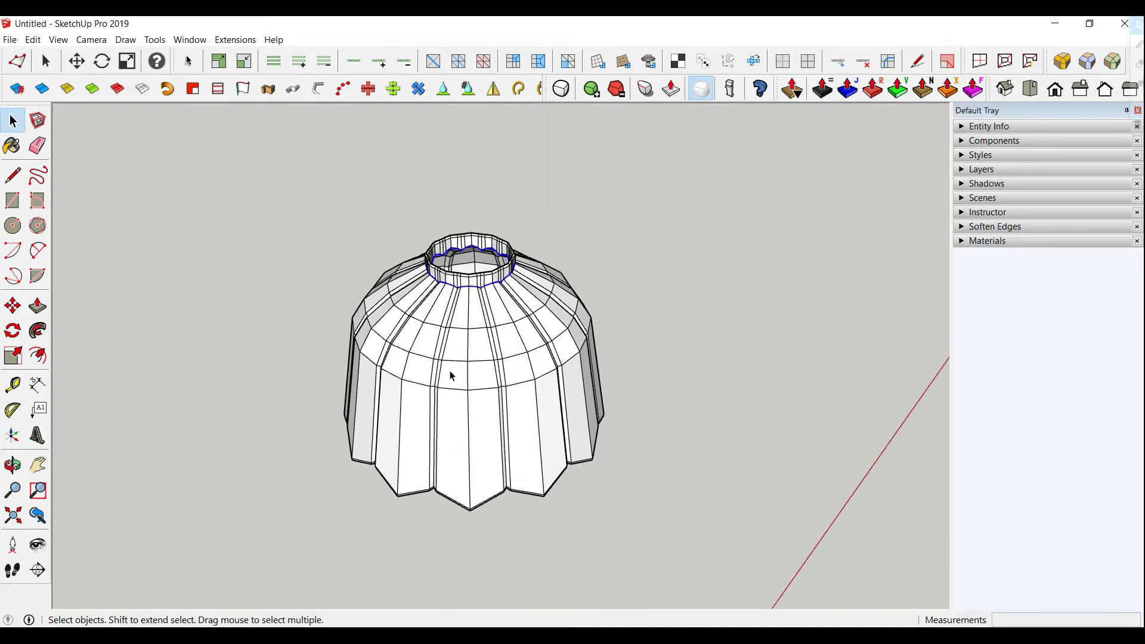
Select the entire shade and make it a group.
triple_click(451, 375)
right_click(450, 374)
click(517, 158)
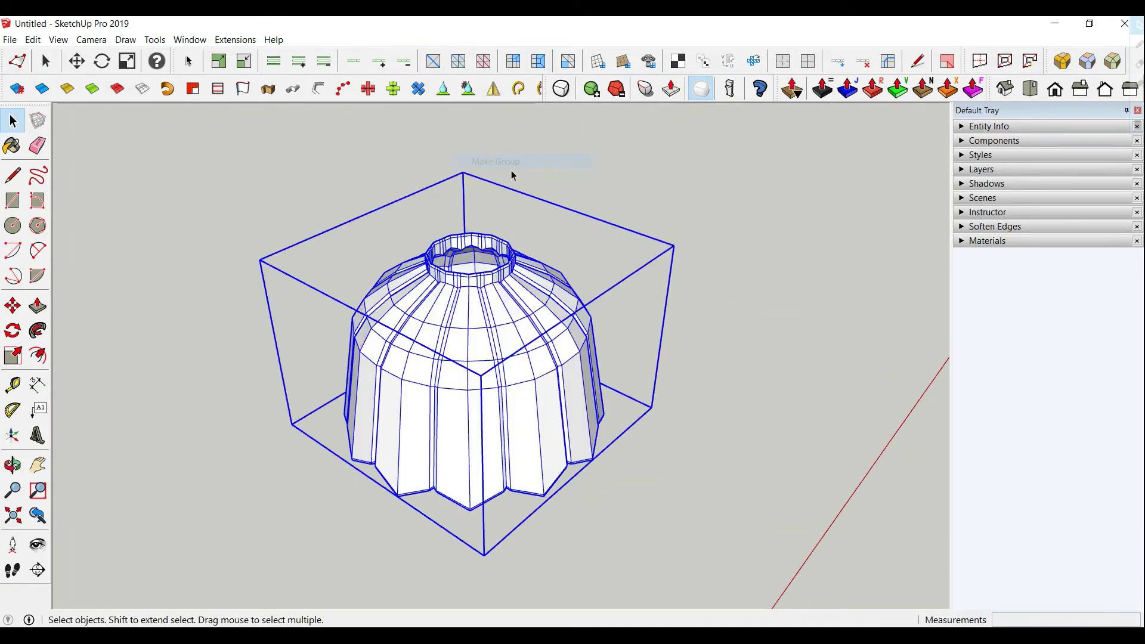
middle_drag(512, 174, 552, 187)
Preview the shade as a smooth subdivided surface, then turn the preview off.
click(560, 88)
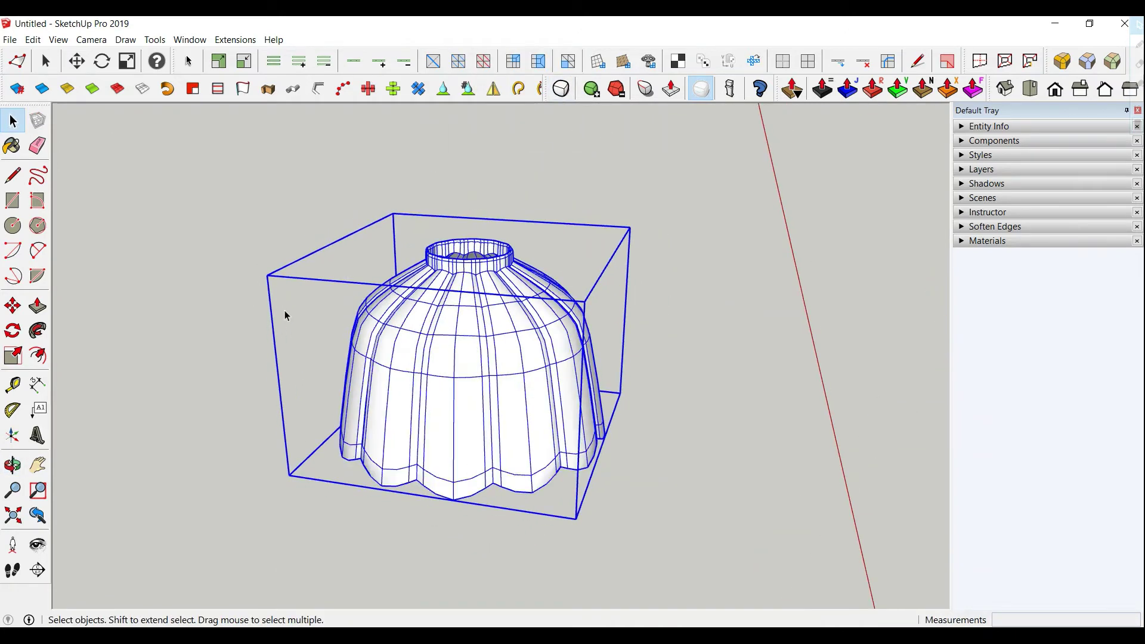
middle_drag(285, 315, 358, 299)
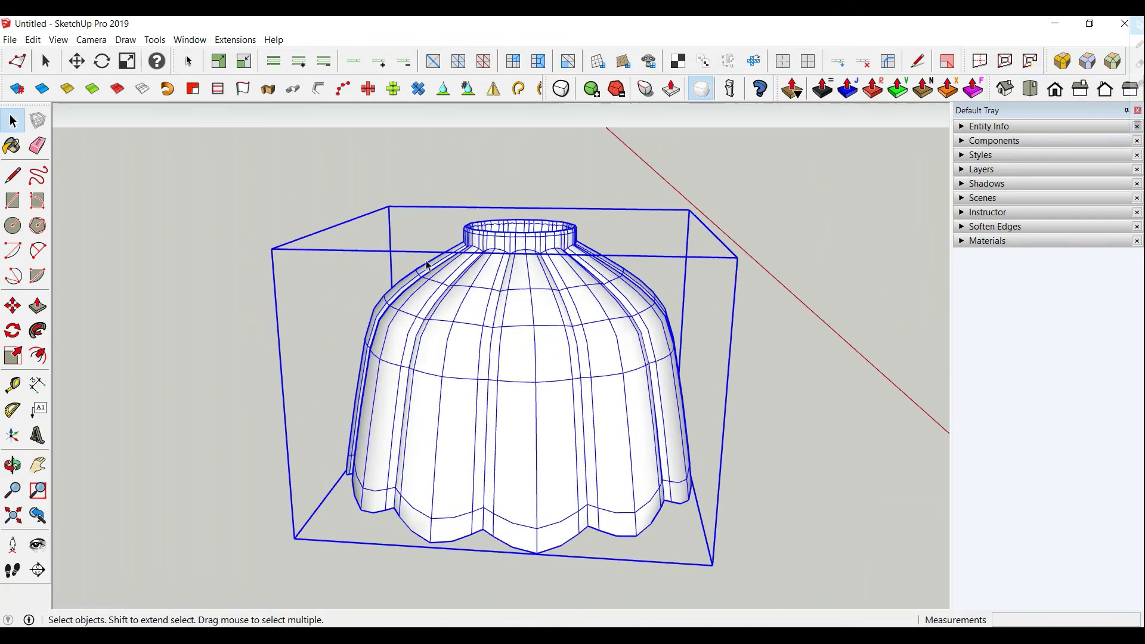
click(592, 90)
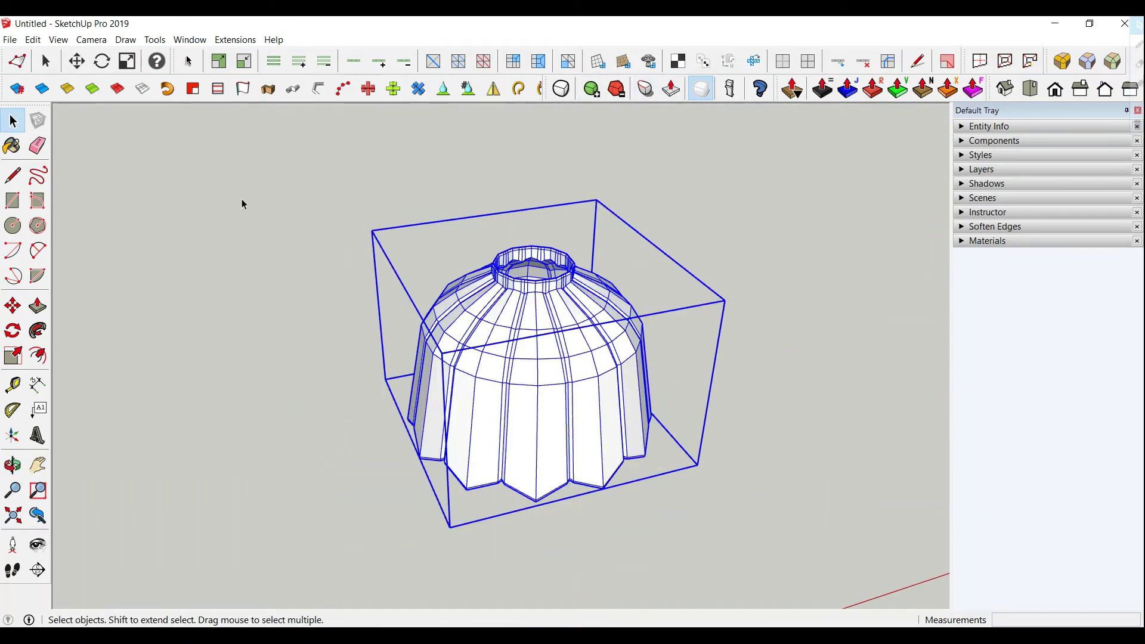
click(235, 39)
Add a centre point marker to the shade and orbit to a top view.
click(268, 104)
mouse_move(302, 247)
middle_down()
mouse_move(348, 270)
mouse_move(577, 511)
mouse_move(573, 461)
middle_up()
scroll(541, 364, up, 2)
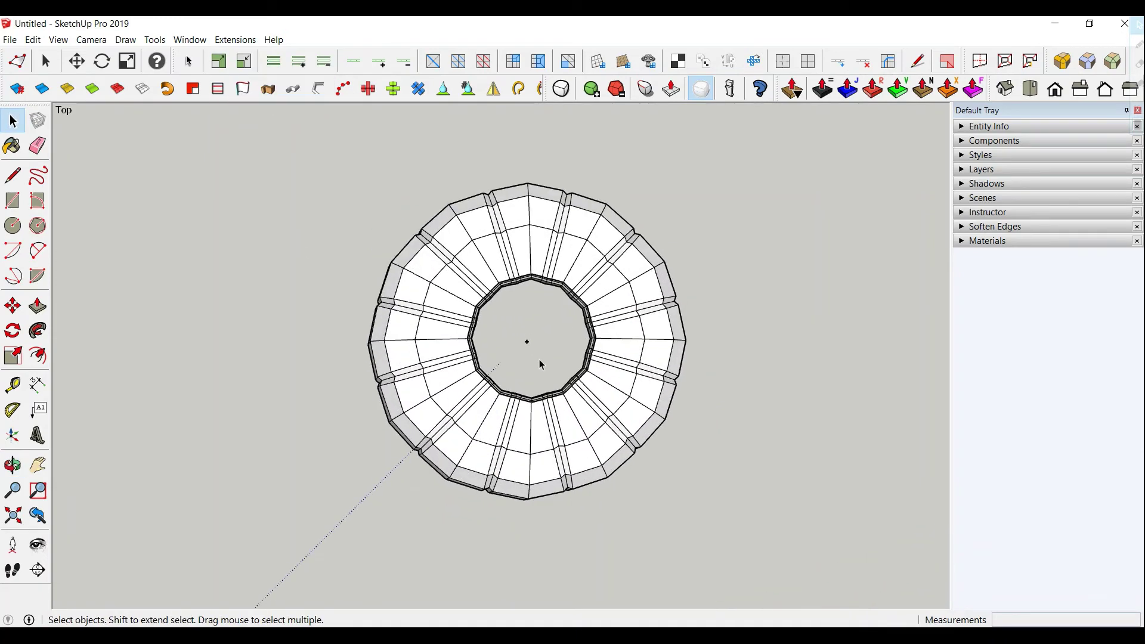
Draw a circle from the shade's centre out to the collar's inner edge.
click(12, 226)
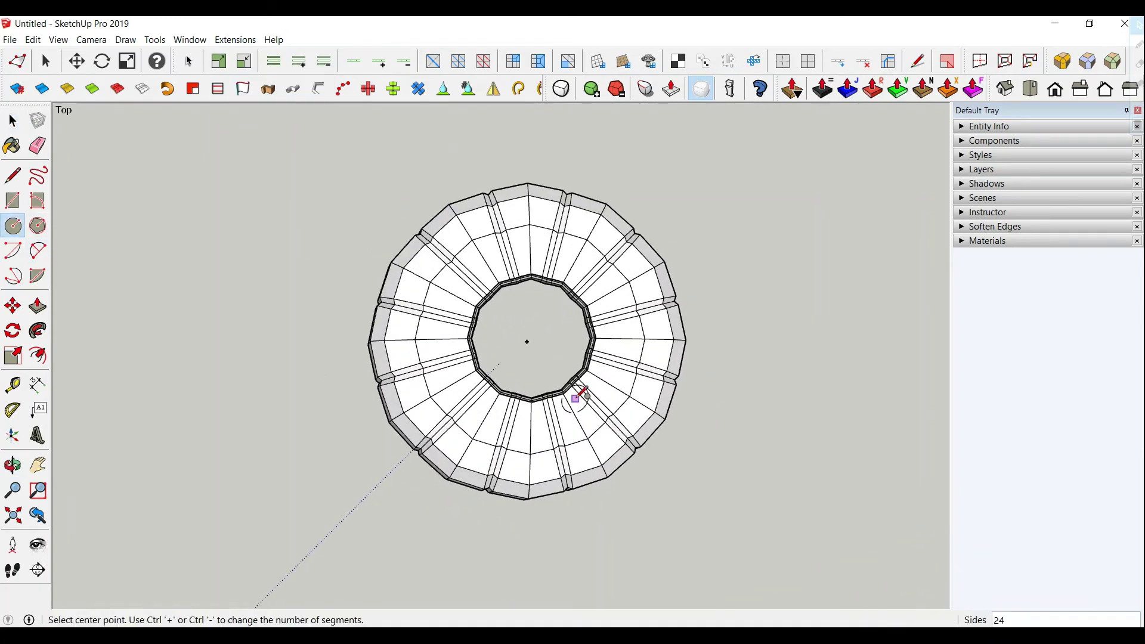
click(528, 343)
mouse_move(639, 402)
middle_down()
mouse_move(632, 238)
mouse_move(596, 308)
middle_up()
scroll(596, 308, up, 2)
scroll(596, 307, up, 1)
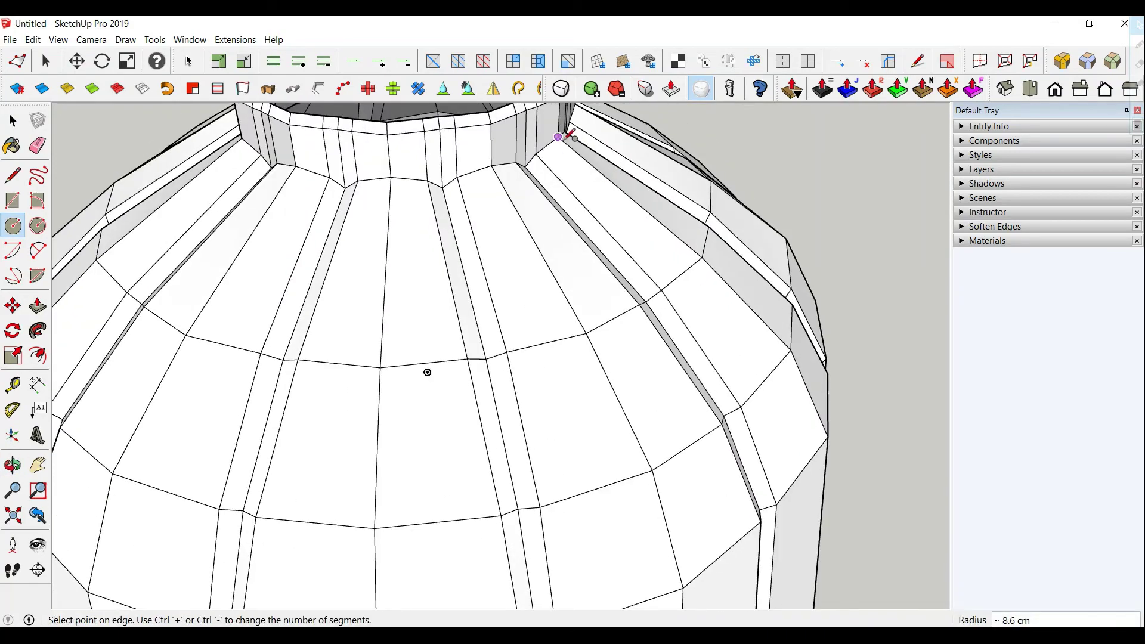
click(567, 133)
scroll(662, 383, down, 3)
click(13, 121)
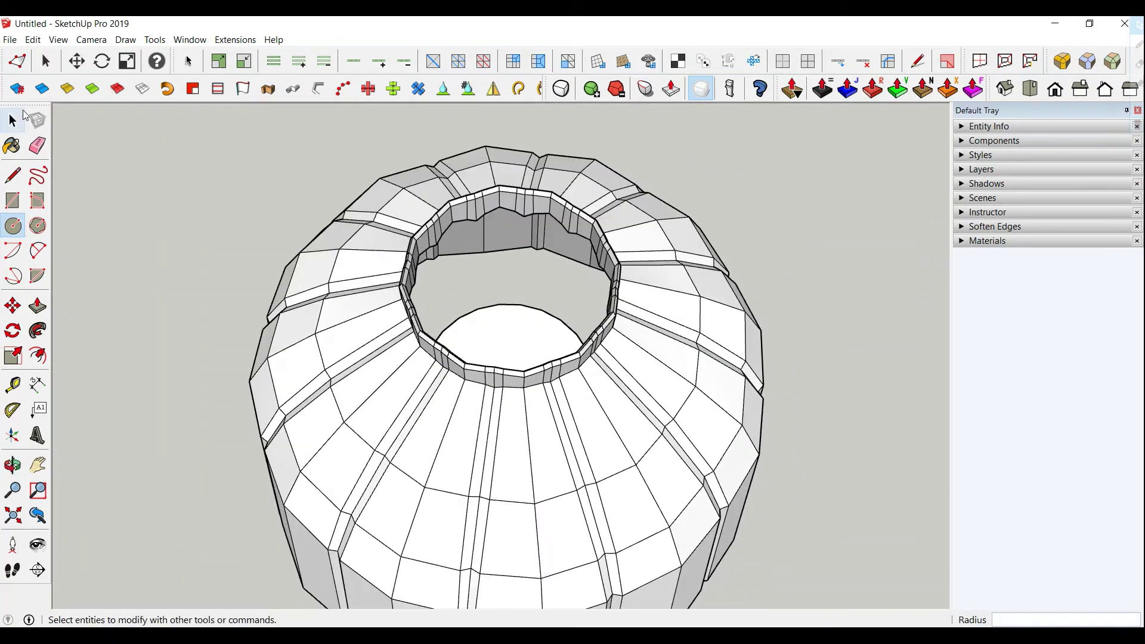
Start moving geometry on the shade, then cancel the move.
scroll(491, 336, down, 2)
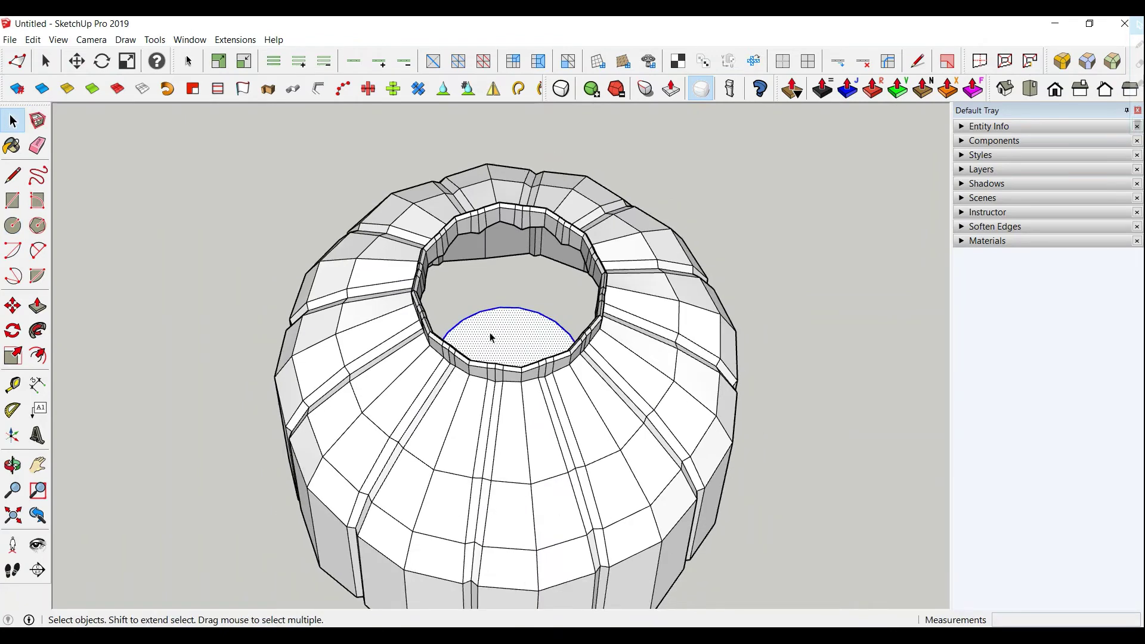
mouse_move(491, 337)
middle_down()
mouse_move(648, 311)
mouse_move(626, 334)
middle_up()
click(13, 306)
middle_drag(746, 346, 785, 381)
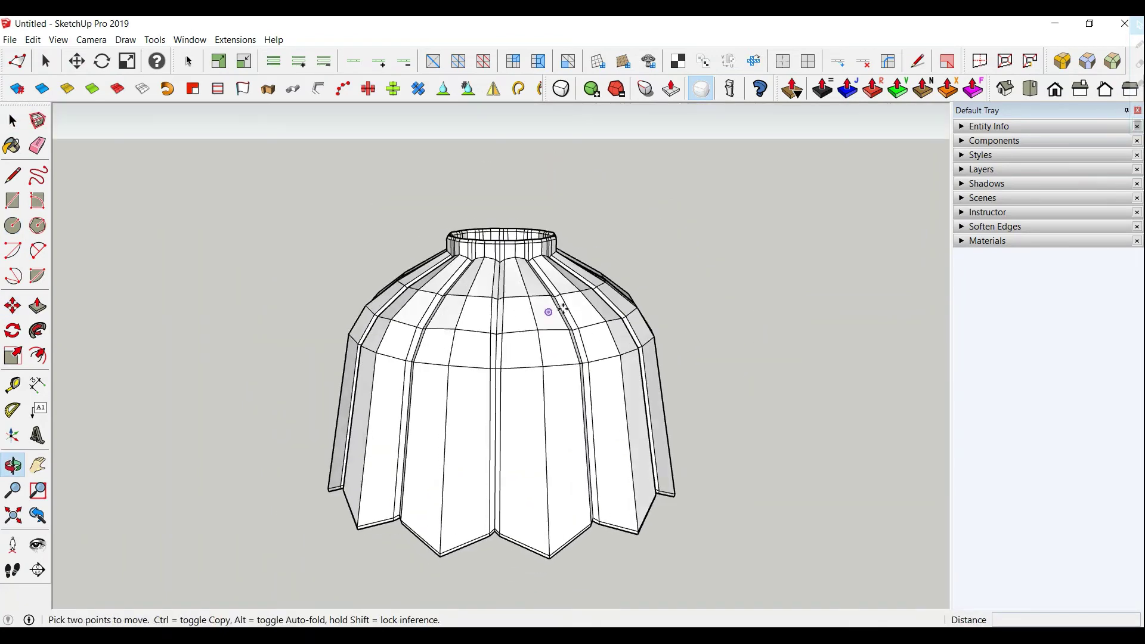
click(785, 382)
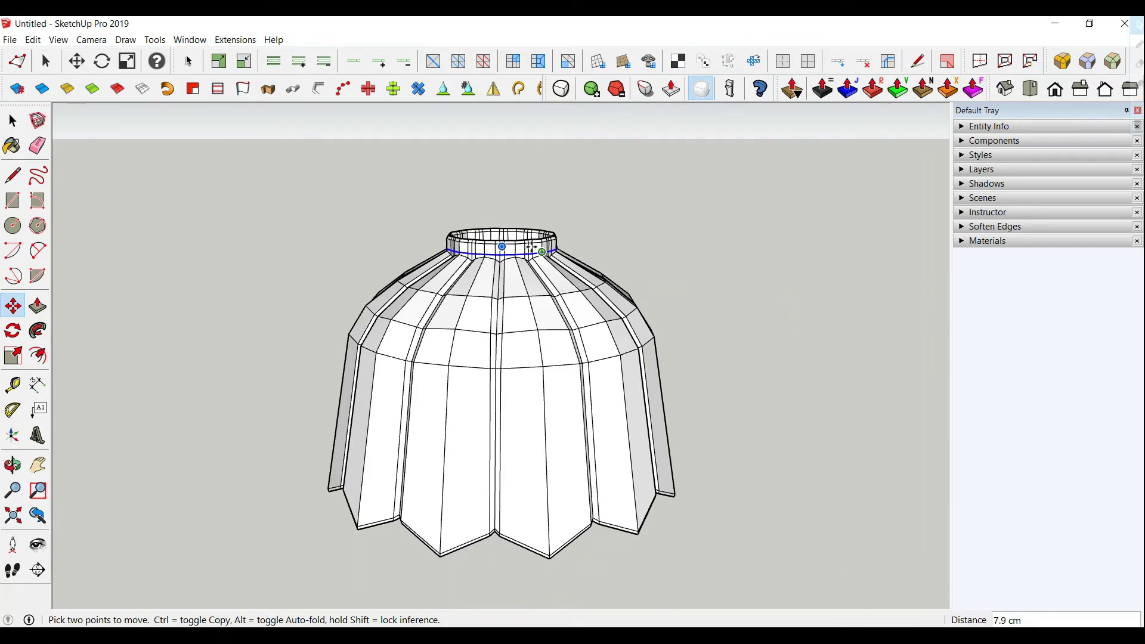
key(Escape)
scroll(535, 255, up, 2)
scroll(535, 255, up, 3)
scroll(535, 255, up, 2)
scroll(539, 253, up, 2)
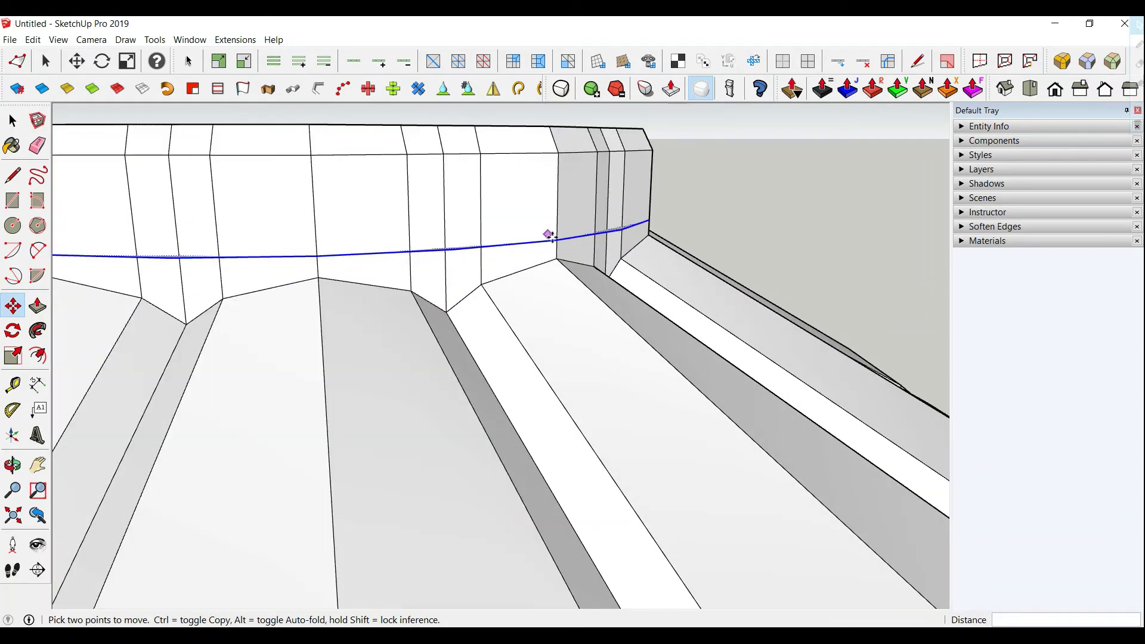
Scale the collar loop outward to about 1.08, forming a small lip.
click(557, 241)
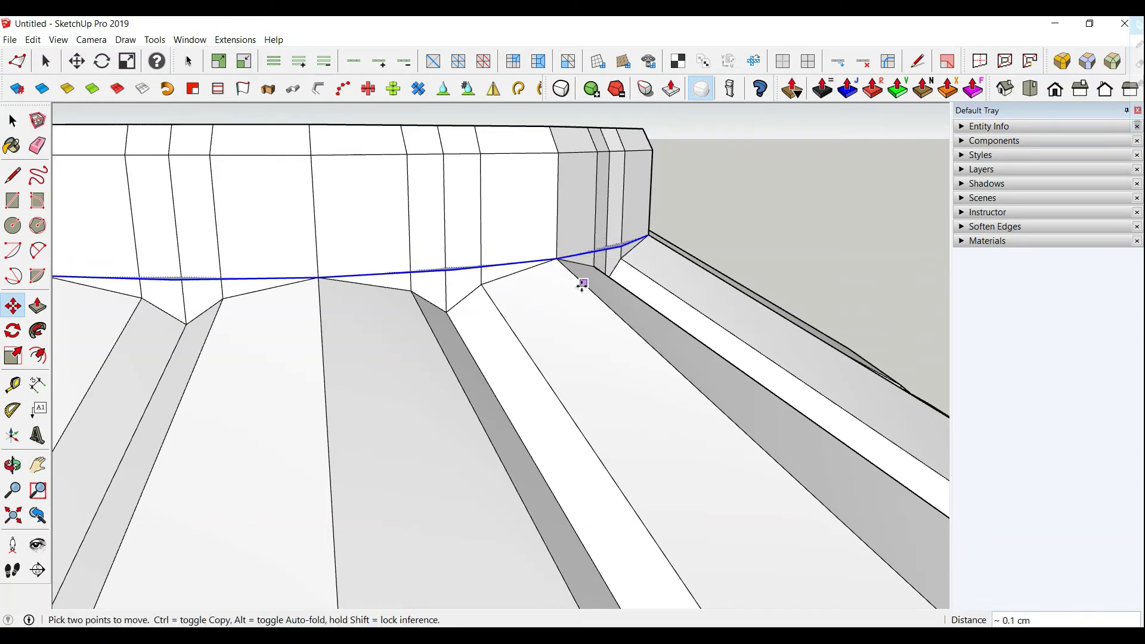
scroll(583, 281, down, 5)
middle_drag(593, 388, 344, 390)
scroll(344, 389, down, 3)
key(s)
scroll(567, 287, up, 3)
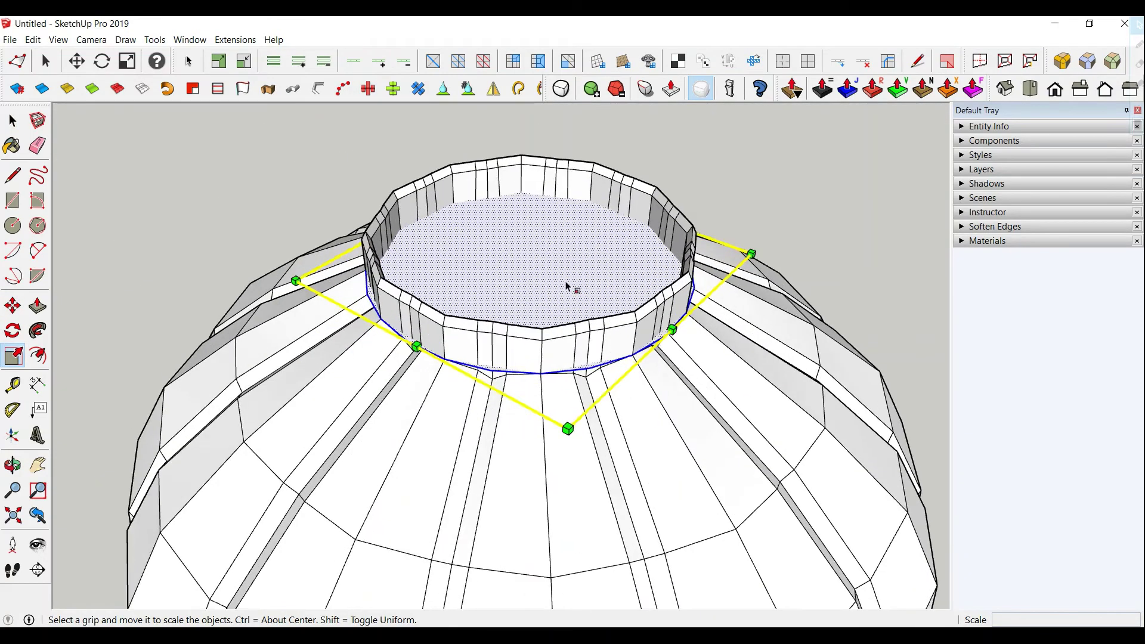
drag(752, 254, 769, 265)
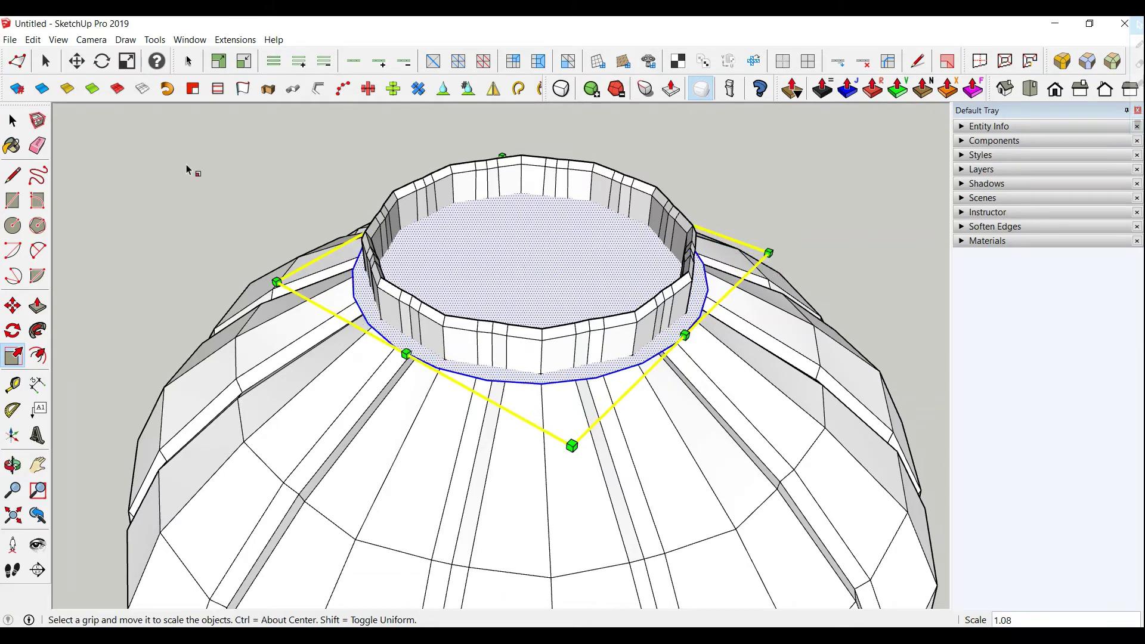
click(13, 120)
Push/Pull the collar's top face up 1.2 cm into a disc.
click(115, 166)
scroll(479, 292, down, 2)
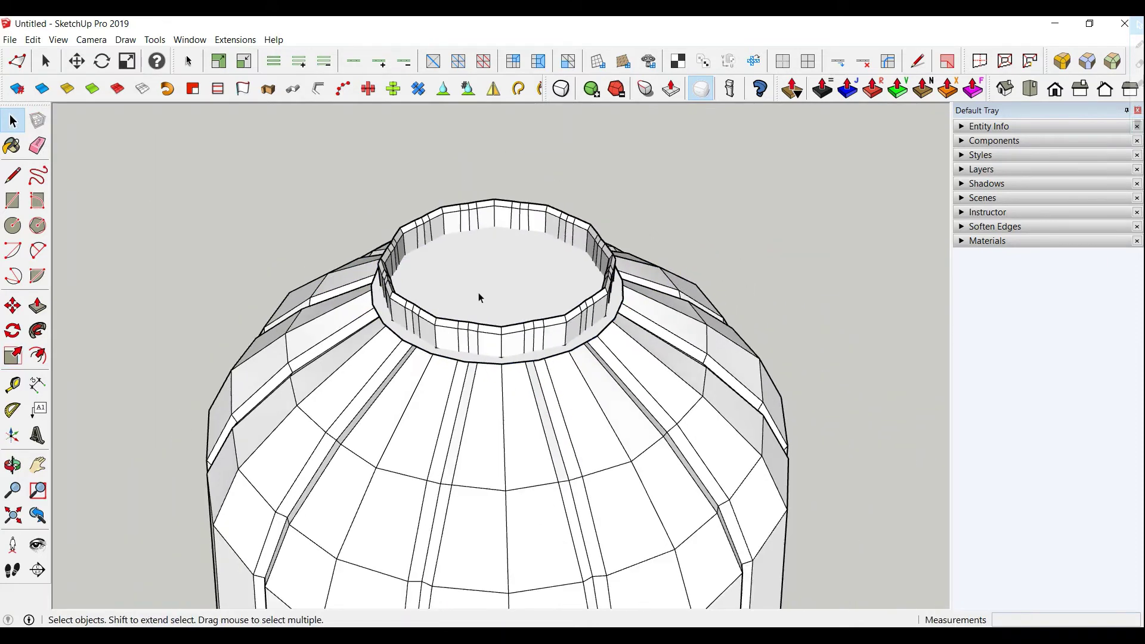
click(487, 287)
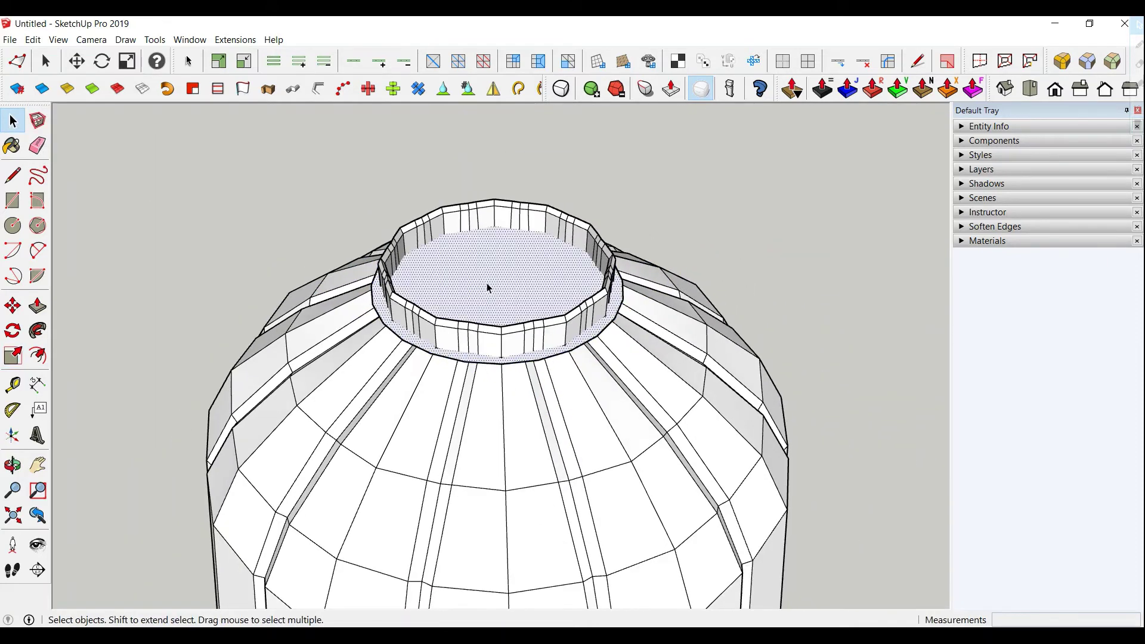
click(37, 306)
drag(493, 315, 573, 291)
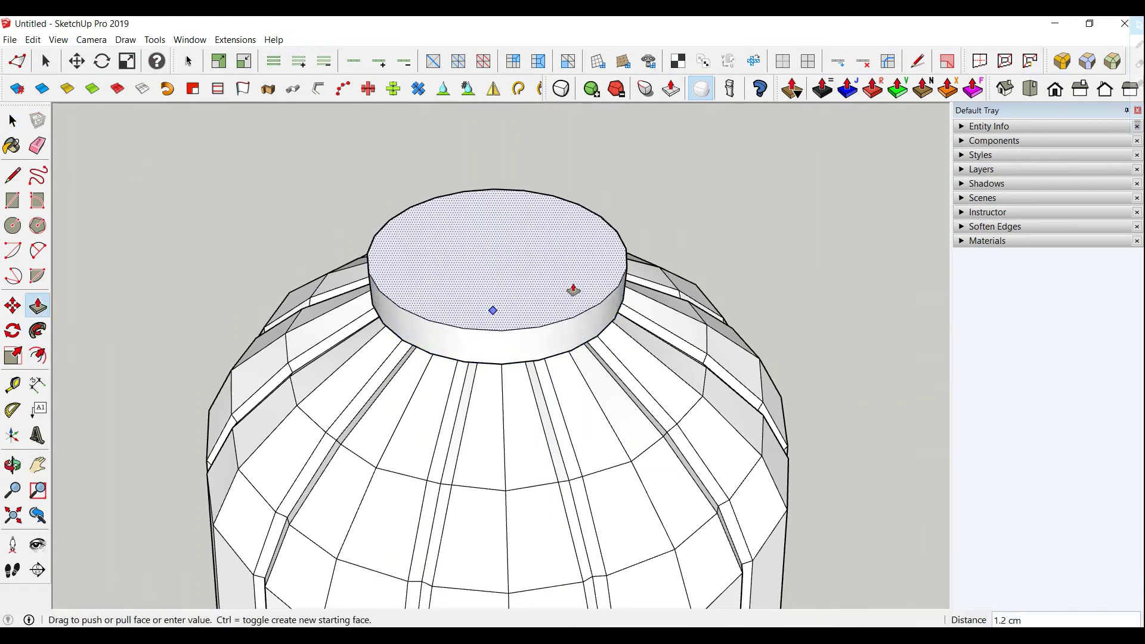
click(573, 290)
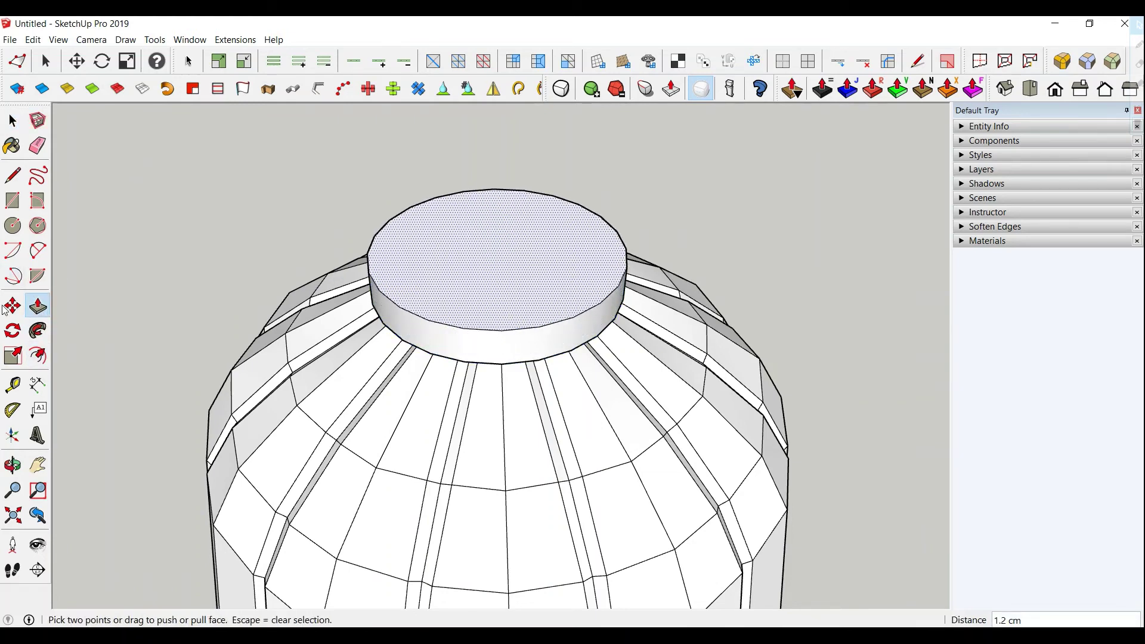
Offset the disc edge inward and raise the inner circle 1.0 cm as a second tier.
click(37, 356)
click(374, 243)
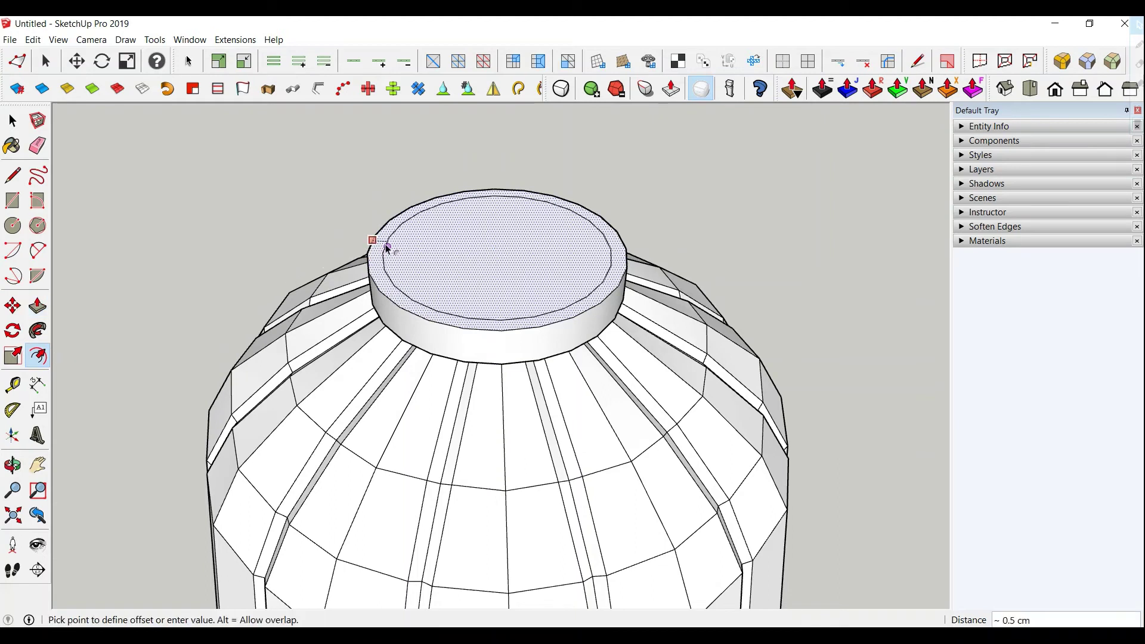
key(Return)
key(p)
click(511, 299)
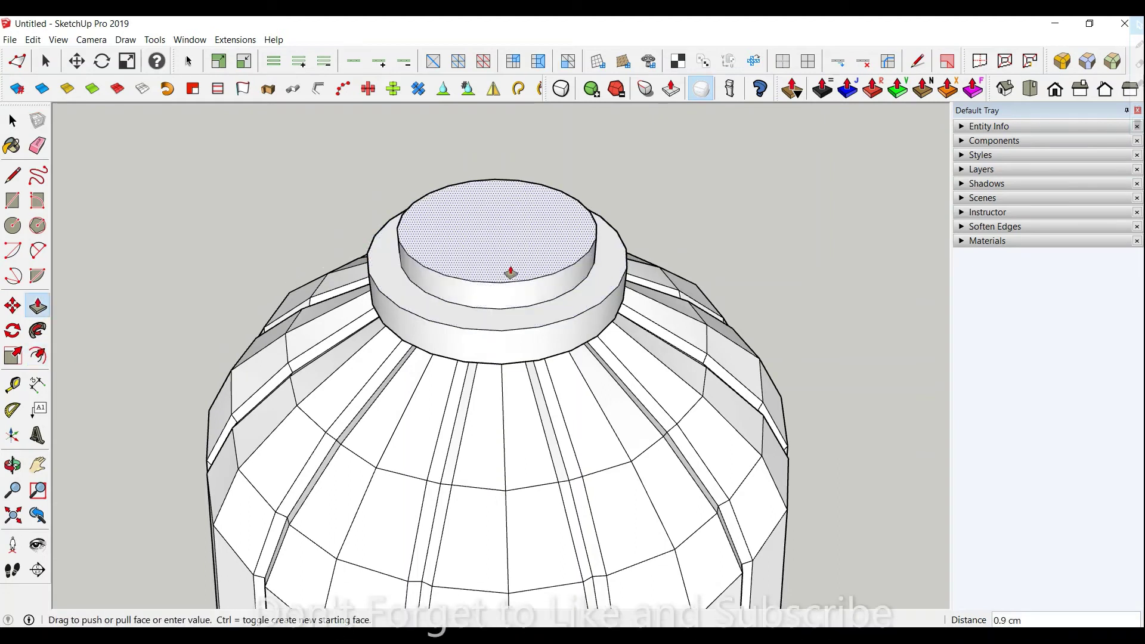
click(511, 272)
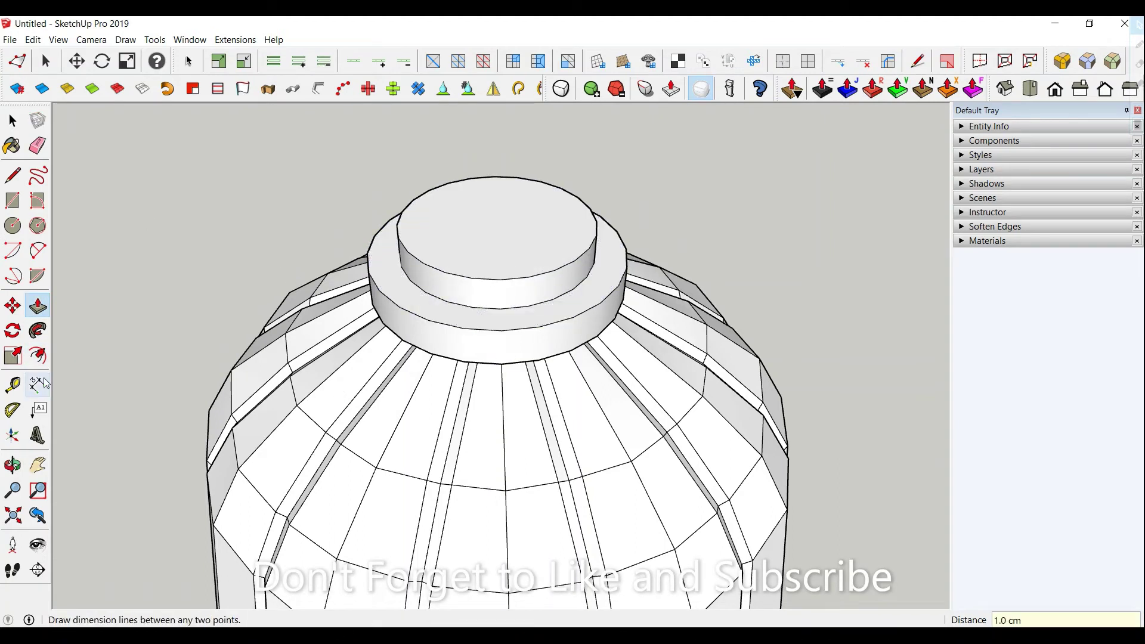
Offset the top face inward again and raise the innermost circle 3.0 cm.
click(37, 356)
click(403, 209)
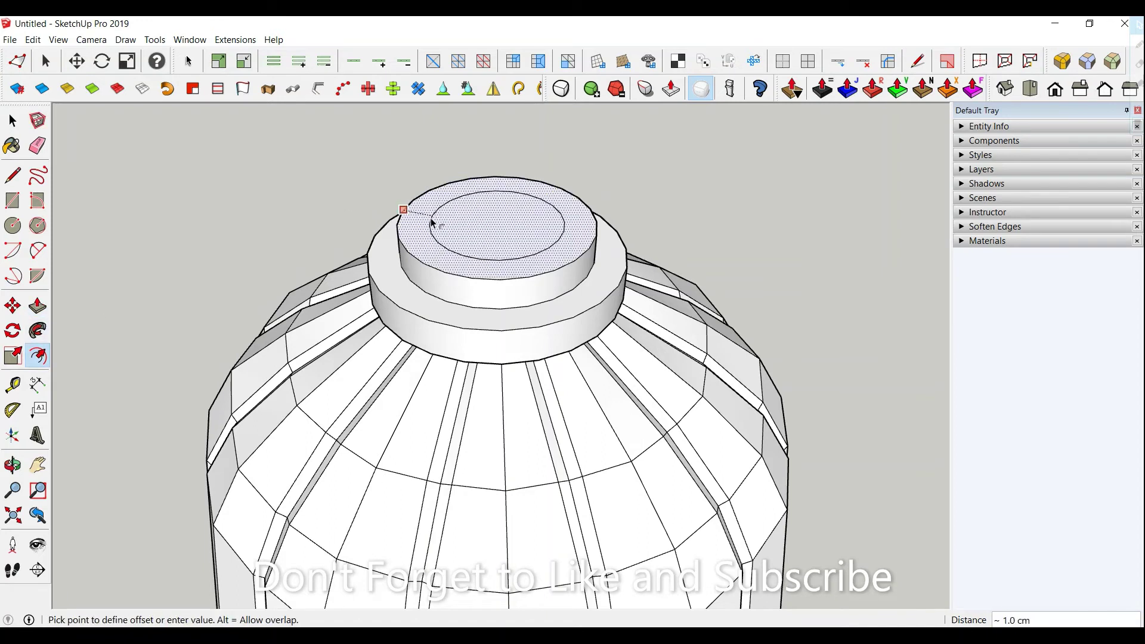
key(Return)
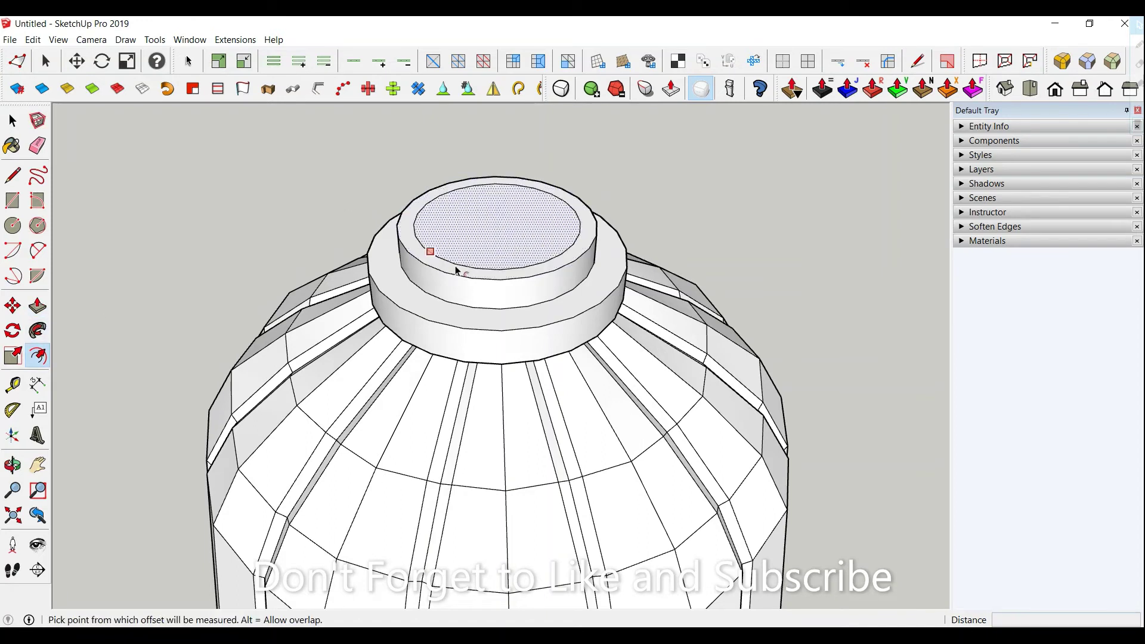
click(38, 306)
click(571, 232)
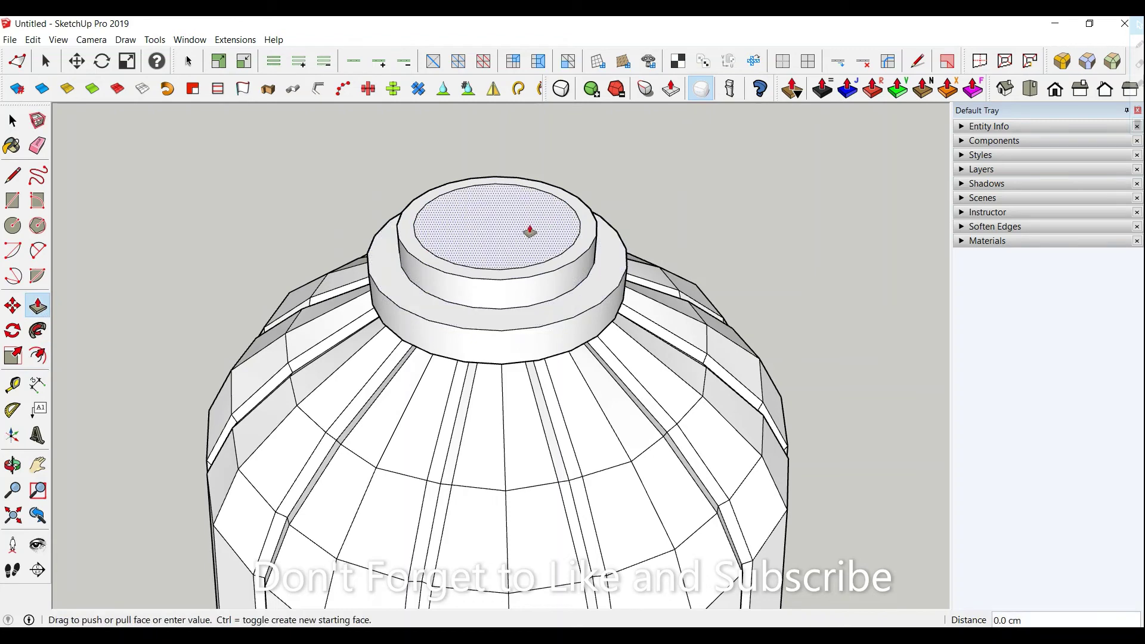
text(3)
key(Return)
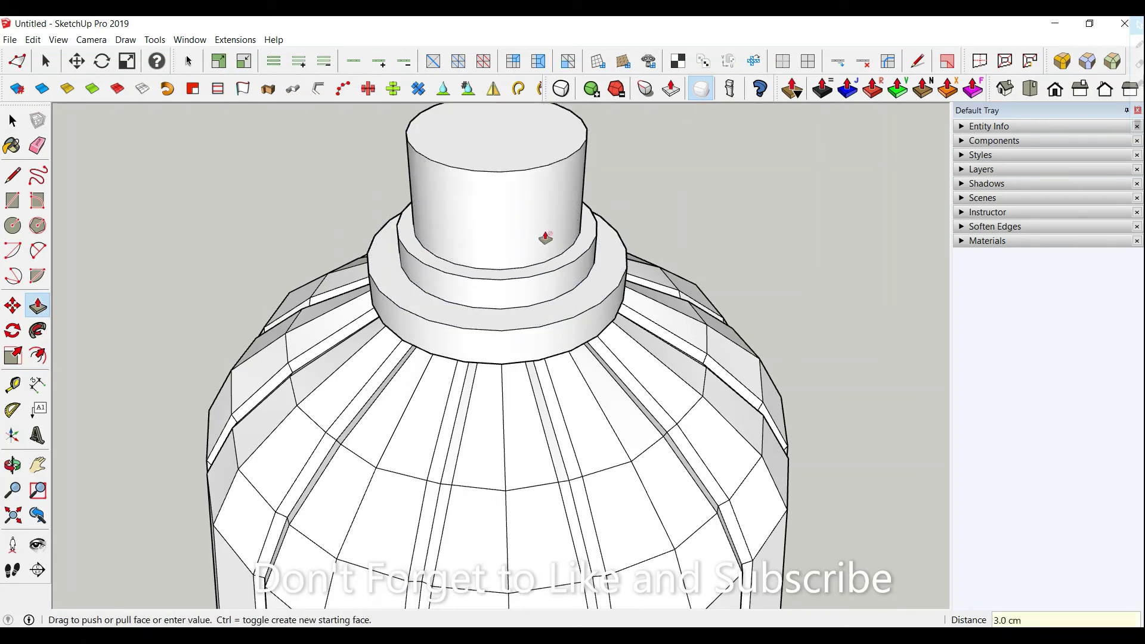
Select the stepped cap geometry and make it a group.
scroll(544, 235, down, 5)
middle_drag(529, 297, 593, 306)
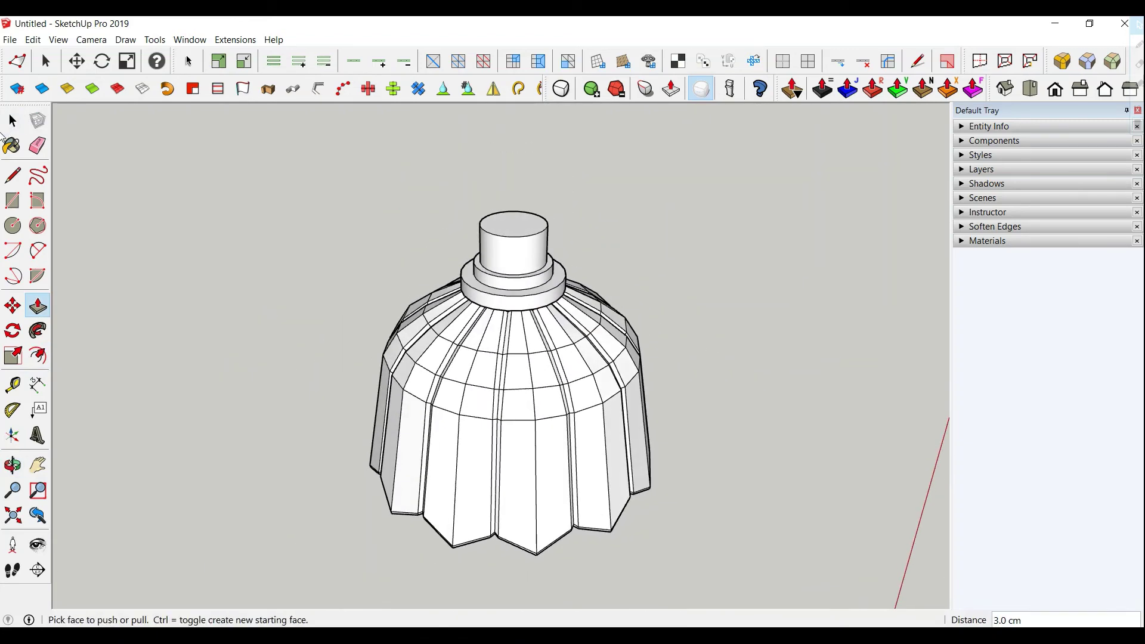
click(13, 120)
scroll(530, 297, down, 2)
middle_drag(526, 447, 501, 352)
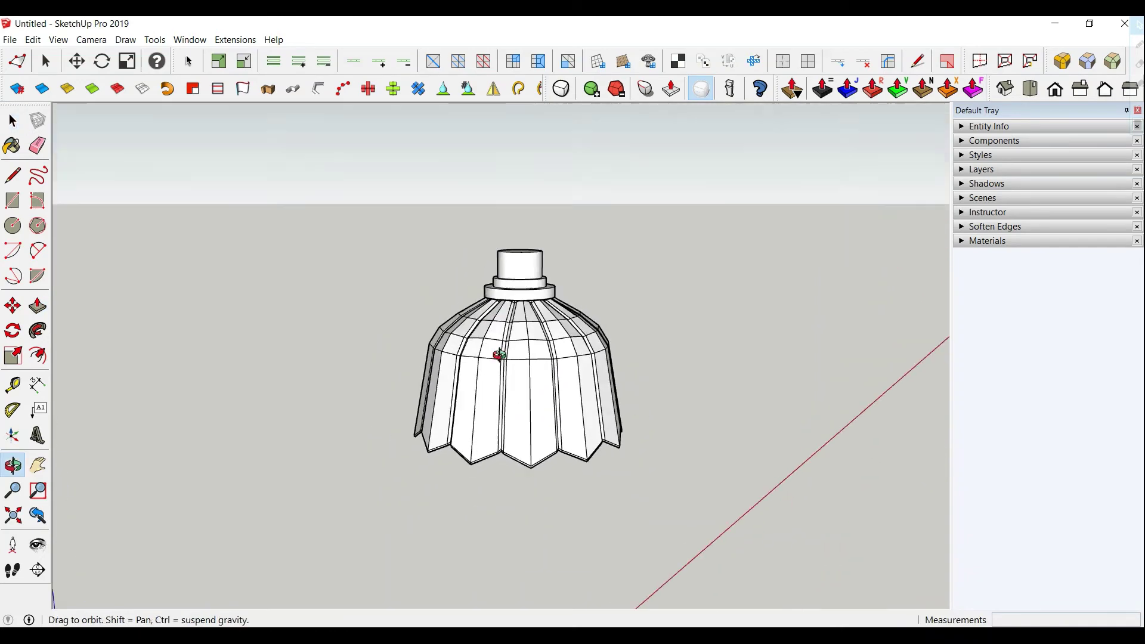
drag(472, 230, 564, 307)
right_click(520, 275)
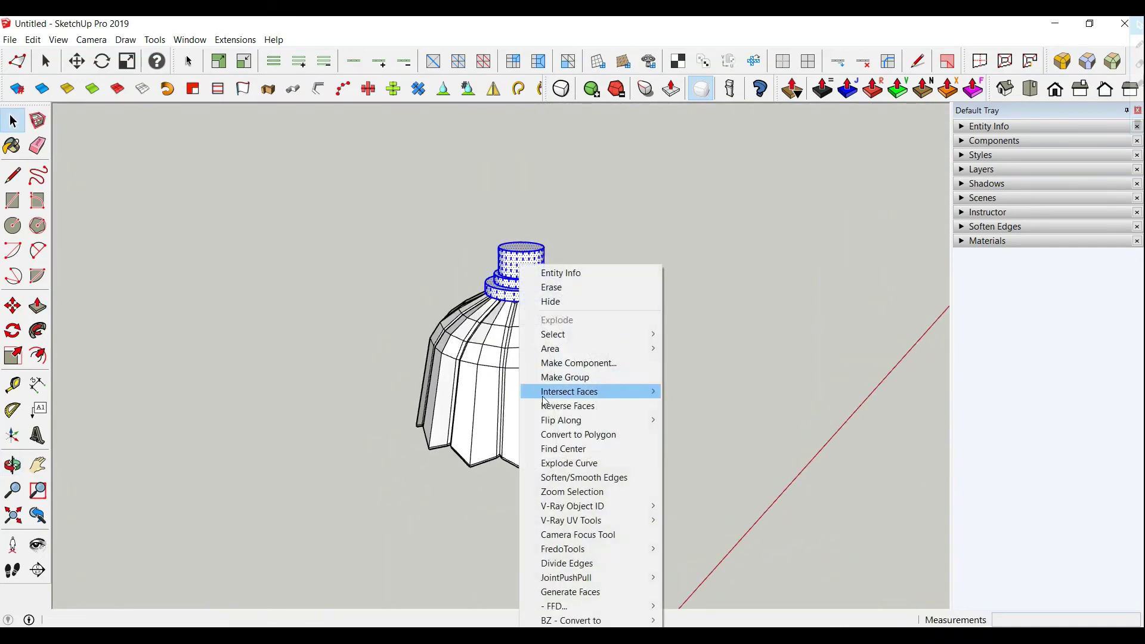
click(552, 380)
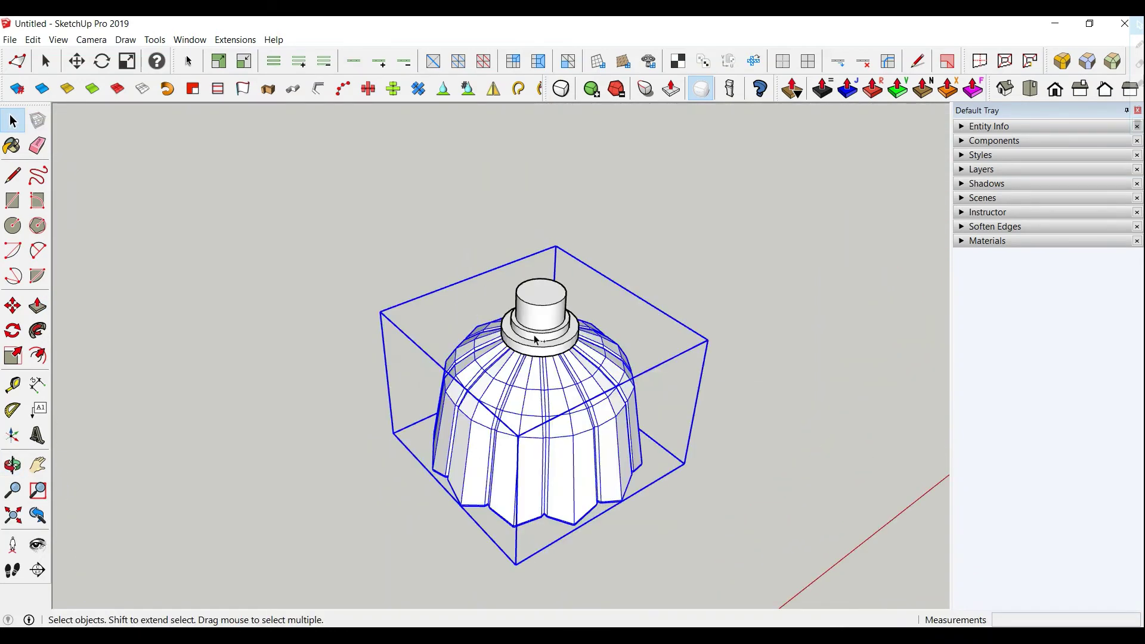
Hide the lamp and place a new circle's centre on the ground.
right_click(516, 385)
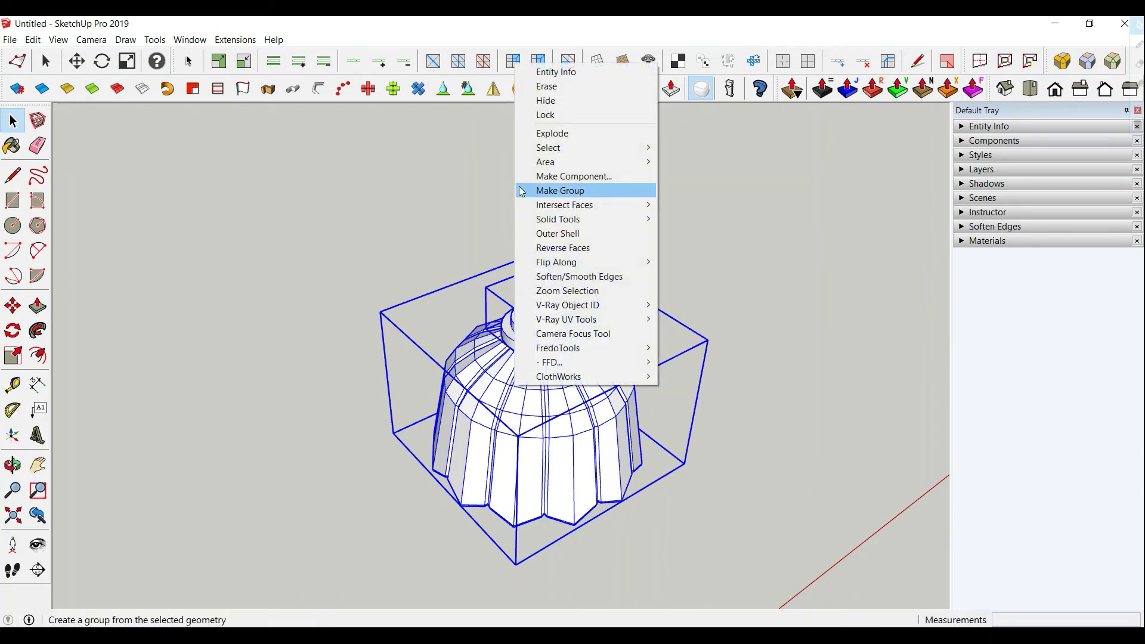
click(545, 100)
key(c)
click(482, 444)
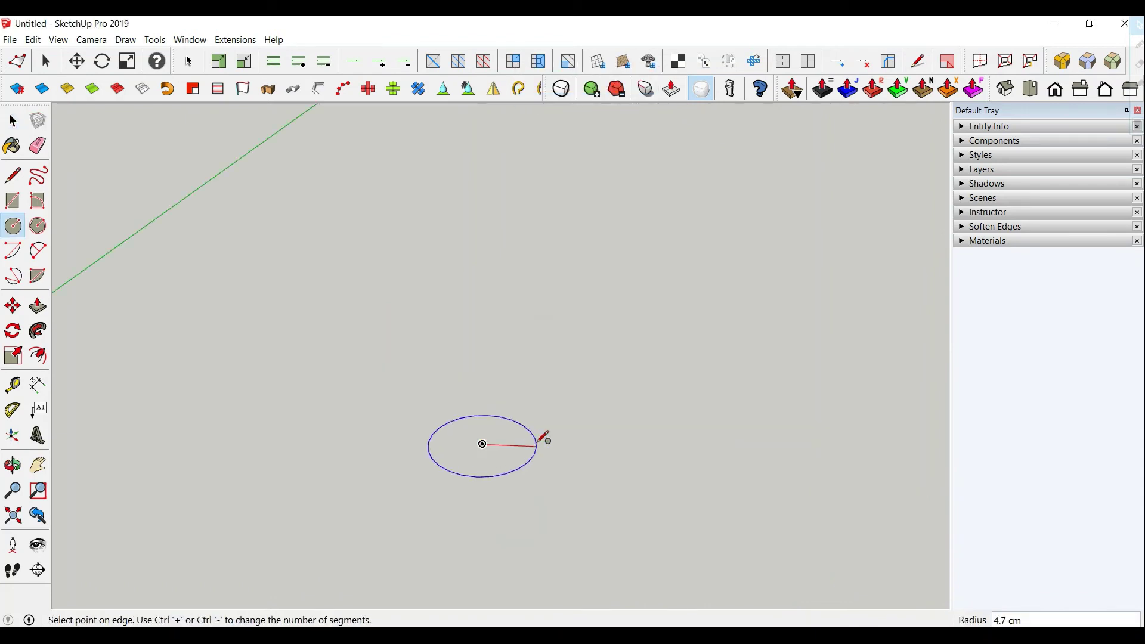
text(0.7)
Give the circle a 0.7 radius, pull it into a 60 cm rod, and unhide the lampshade.
key(Return)
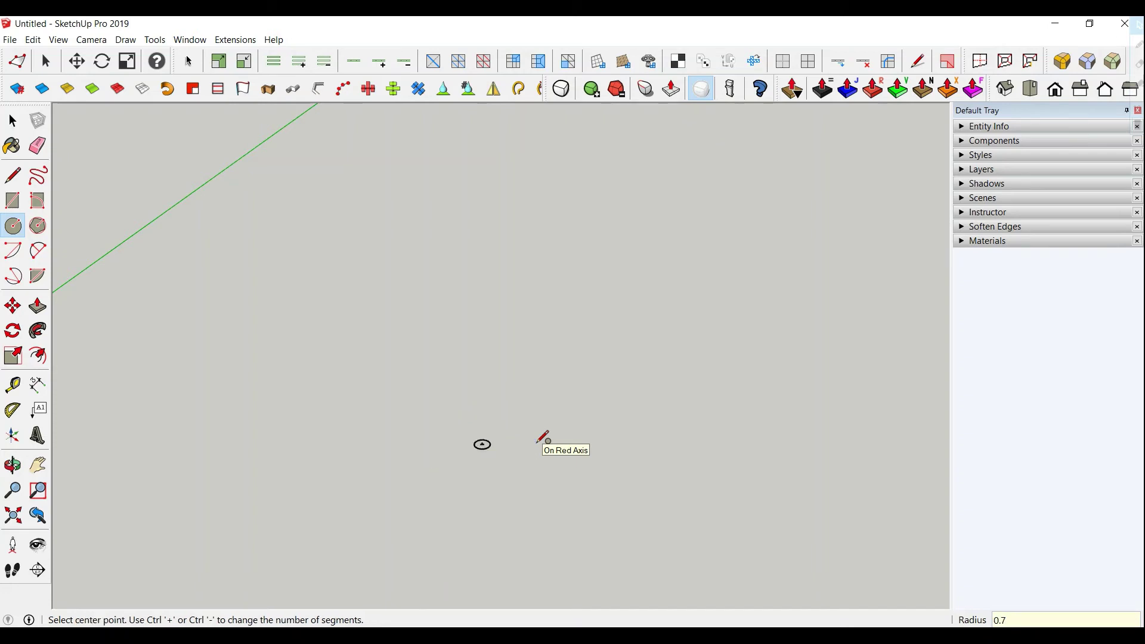
key(p)
middle_drag(543, 438, 495, 444)
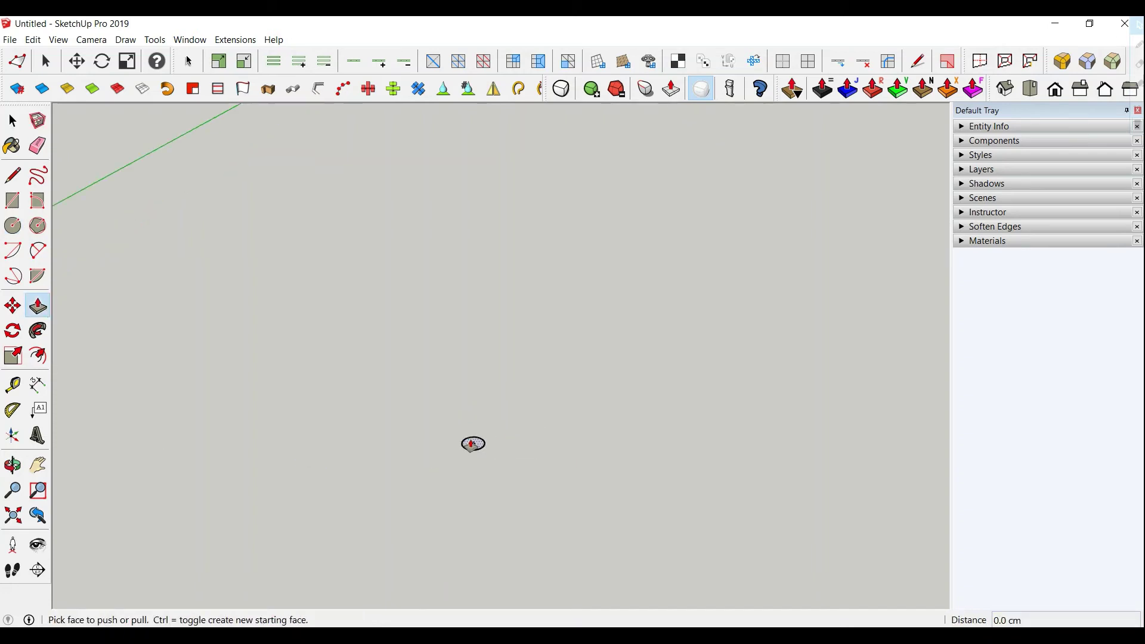
drag(472, 444, 472, 314)
text(60)
key(Return)
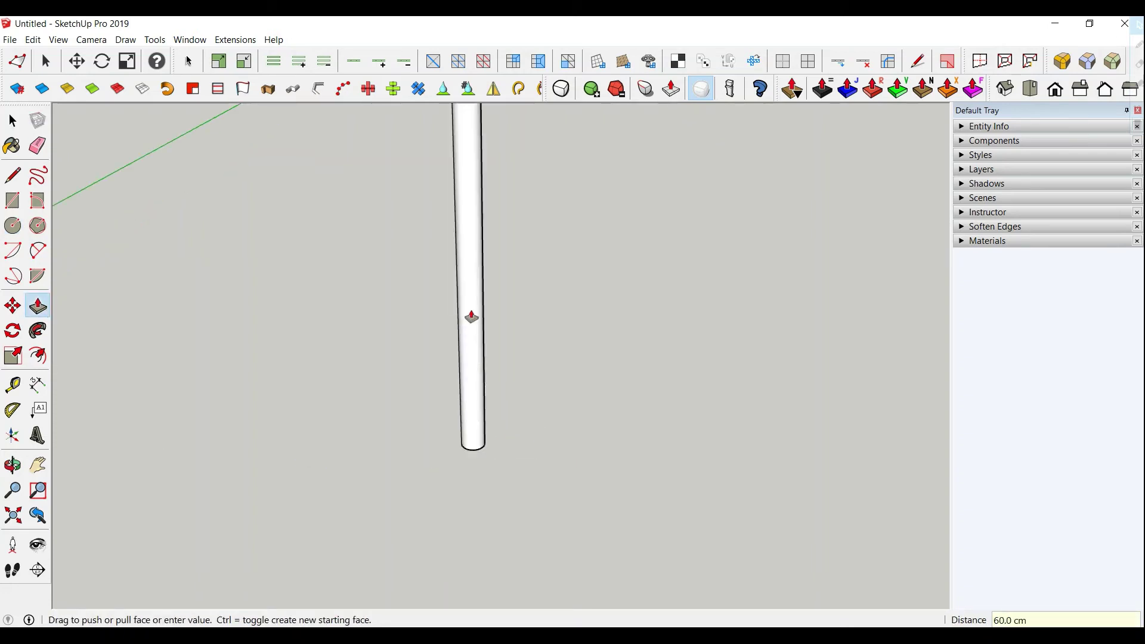
click(33, 39)
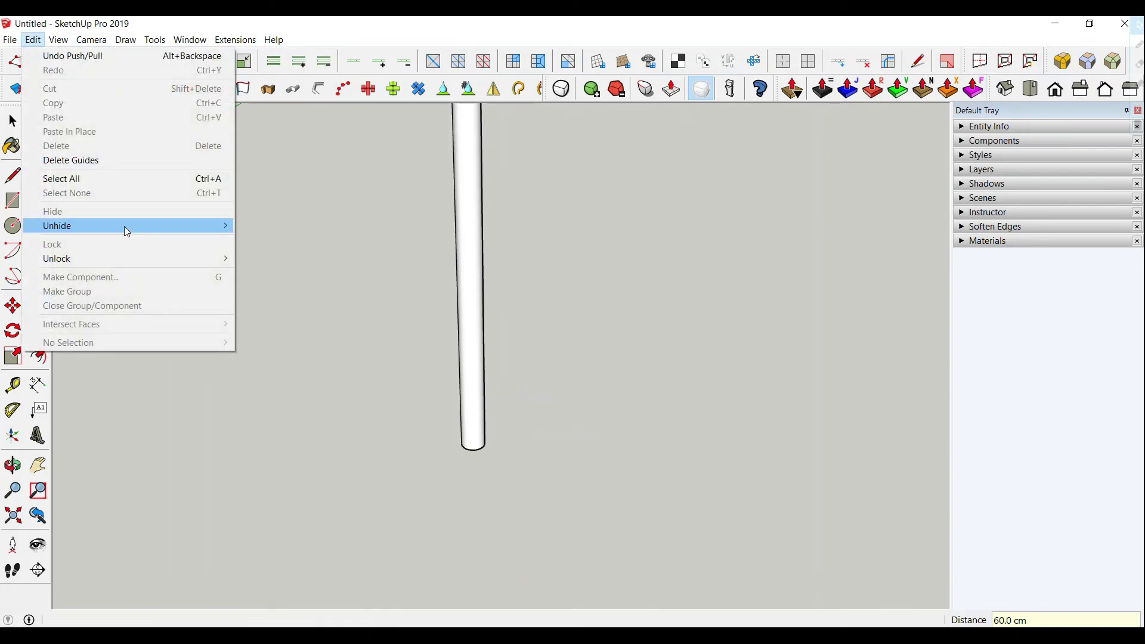
click(263, 240)
Select the long rod and make it a group.
scroll(615, 410, down, 3)
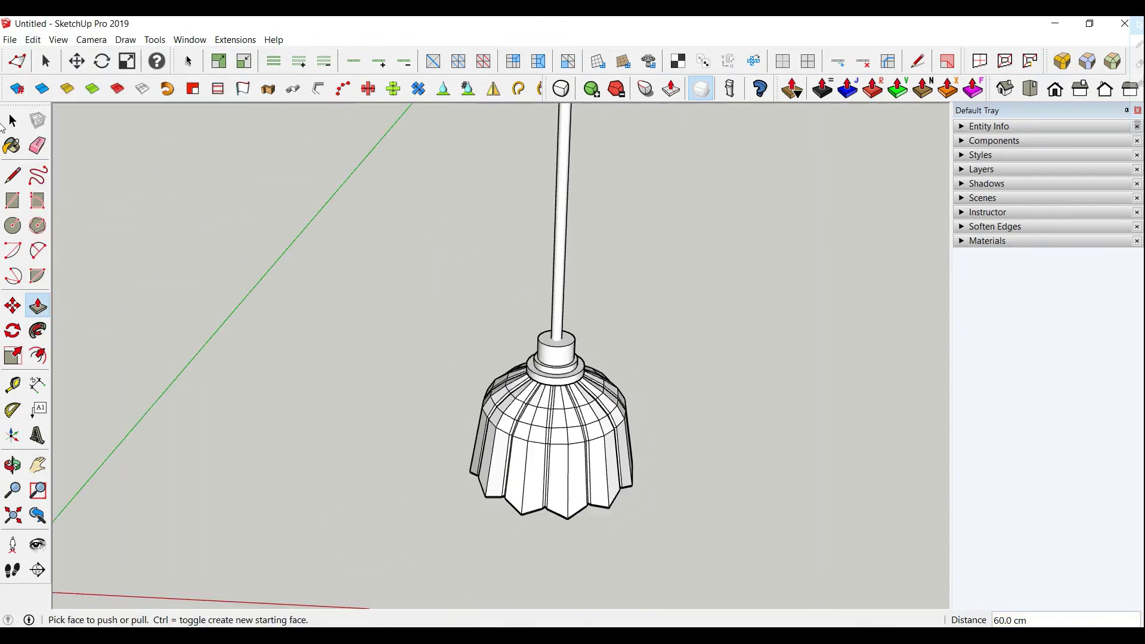
click(13, 121)
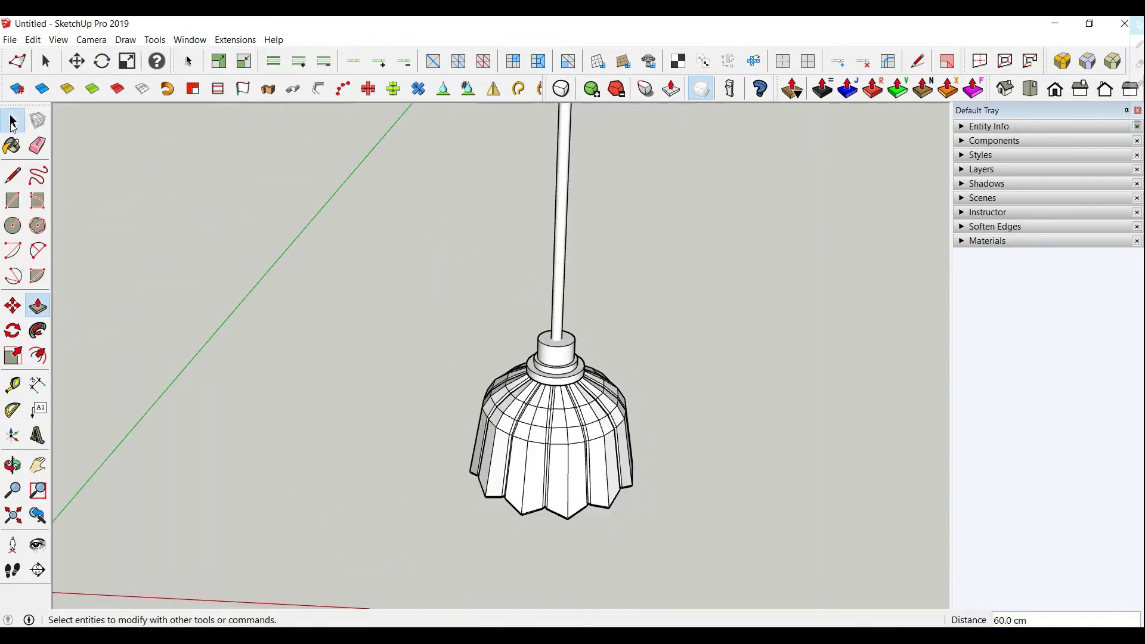
click(559, 237)
right_click(559, 239)
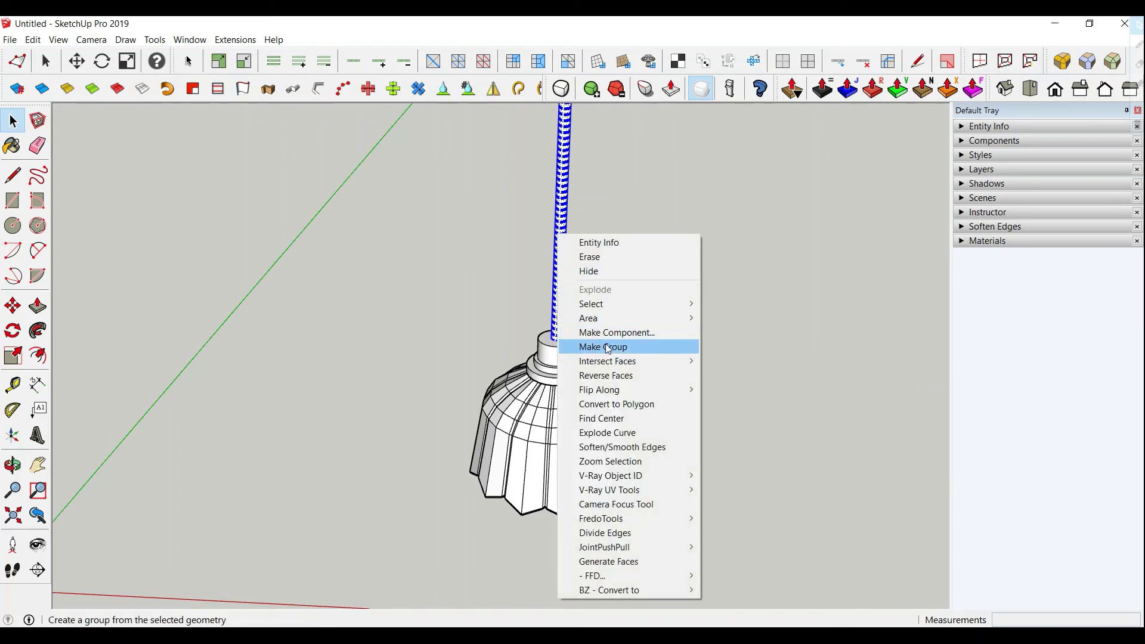
click(645, 344)
Select the stepped cap group and inspect the strip face beneath it.
scroll(589, 322, up, 5)
click(590, 323)
middle_drag(600, 324, 514, 239)
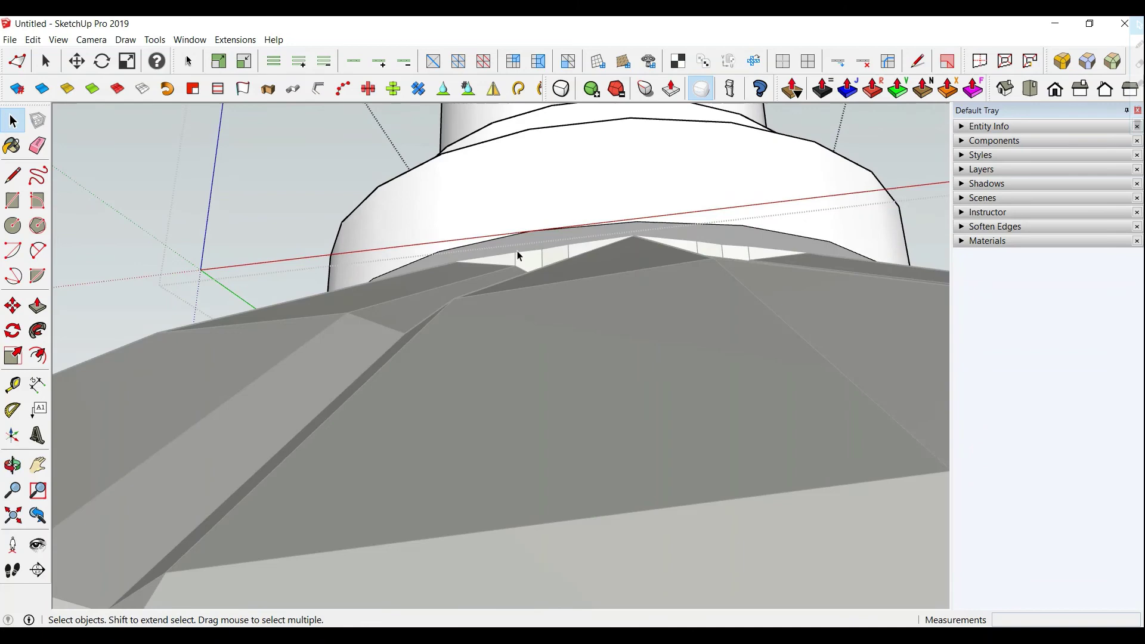
click(518, 251)
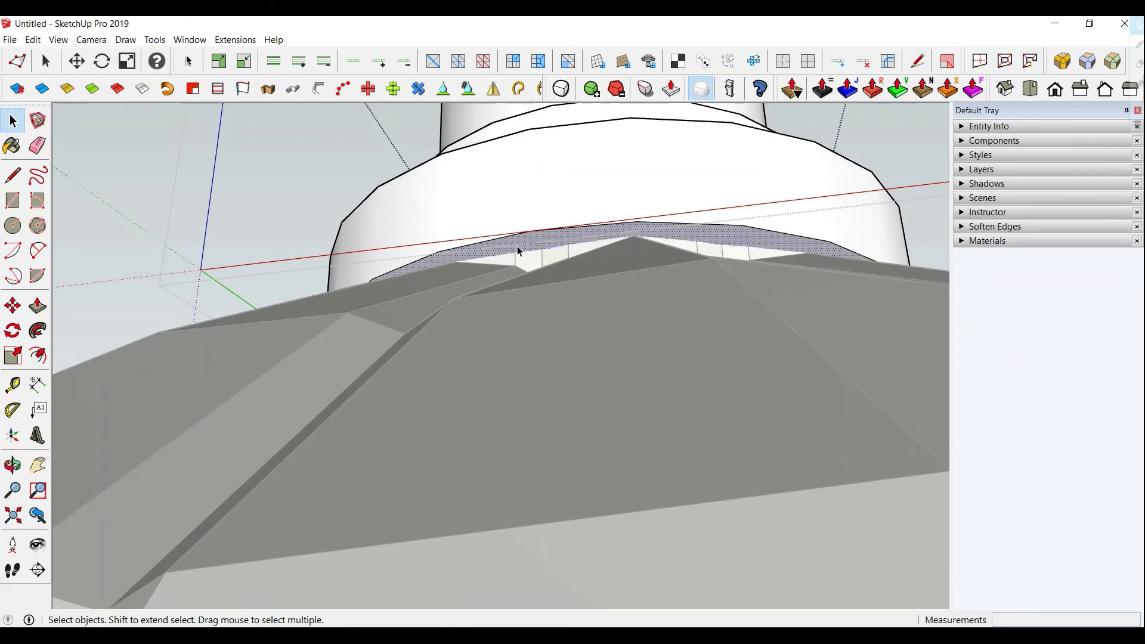
scroll(519, 251, down, 5)
mouse_move(518, 251)
middle_down()
mouse_move(621, 333)
mouse_move(613, 378)
mouse_move(612, 361)
middle_up()
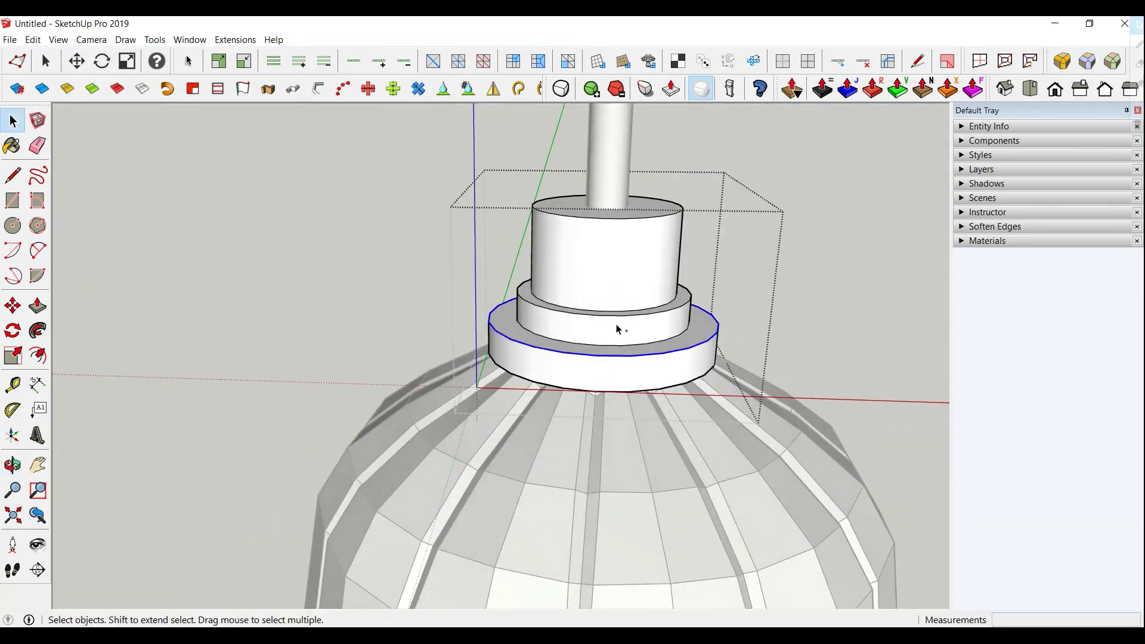
Round the stepped cap's edges with RoundCorner at 0.3 cm, 6 segments.
click(1063, 61)
key(Escape)
key(space)
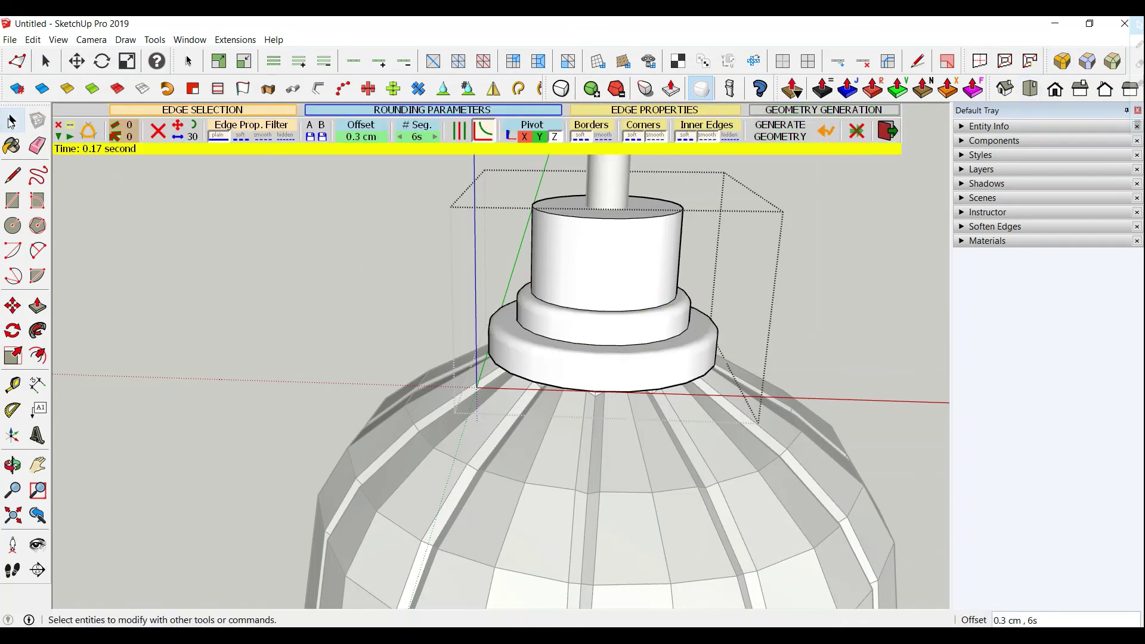
middle_drag(250, 248, 529, 285)
Thicken the cap's underside faces by -0.2 cm.
triple_click(531, 285)
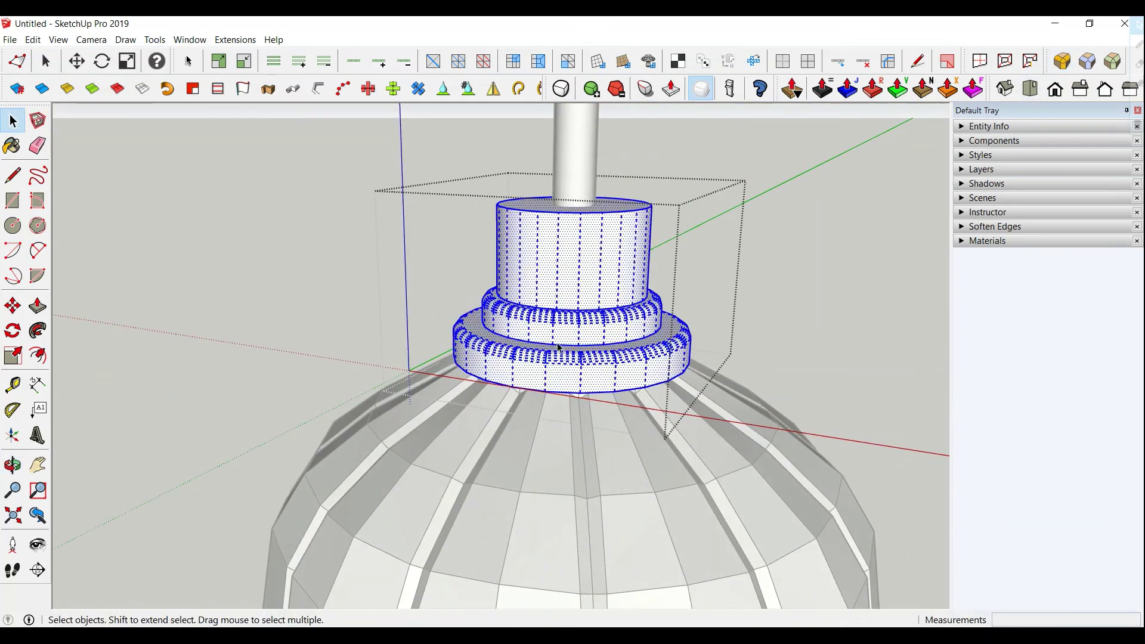
scroll(530, 285, up, 5)
middle_drag(555, 345, 507, 147)
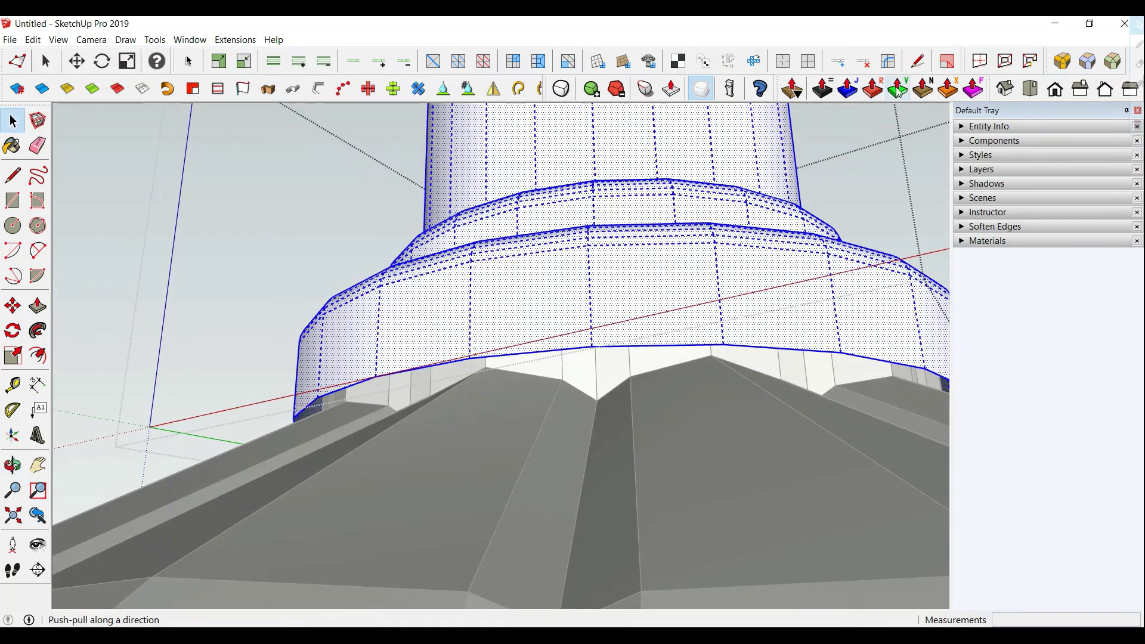
click(823, 89)
mouse_move(537, 268)
middle_down()
mouse_move(409, 248)
mouse_move(485, 309)
middle_up()
click(499, 313)
text(0.2)
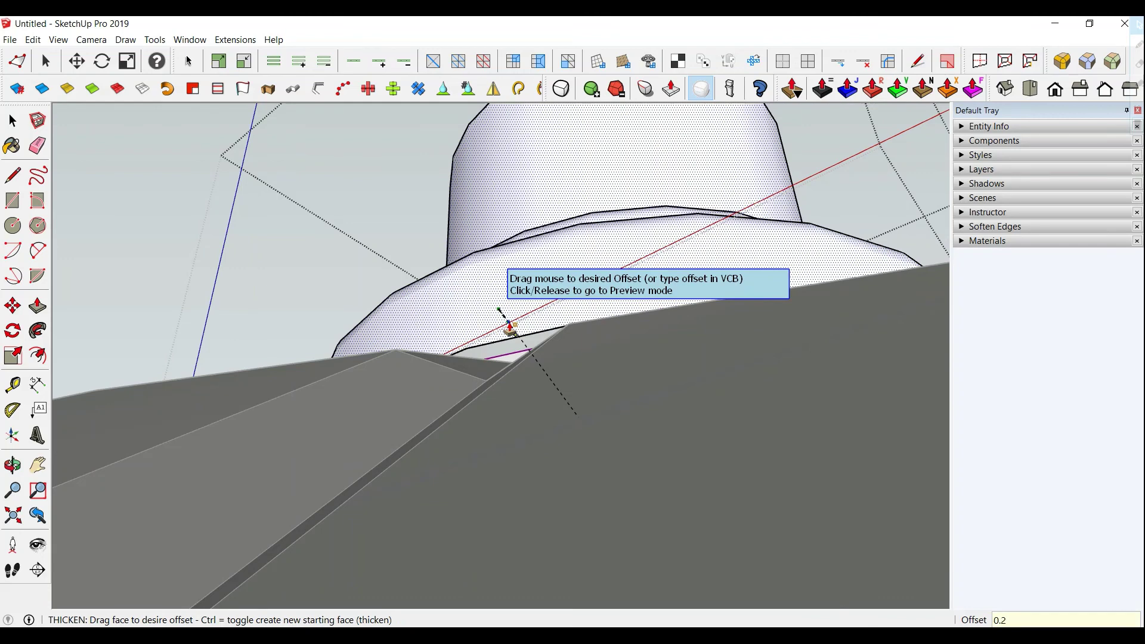
key(Return)
mouse_move(510, 328)
middle_down()
mouse_move(481, 280)
mouse_move(593, 401)
mouse_move(484, 327)
middle_up()
key(Return)
scroll(482, 280, down, 5)
scroll(588, 378, down, 3)
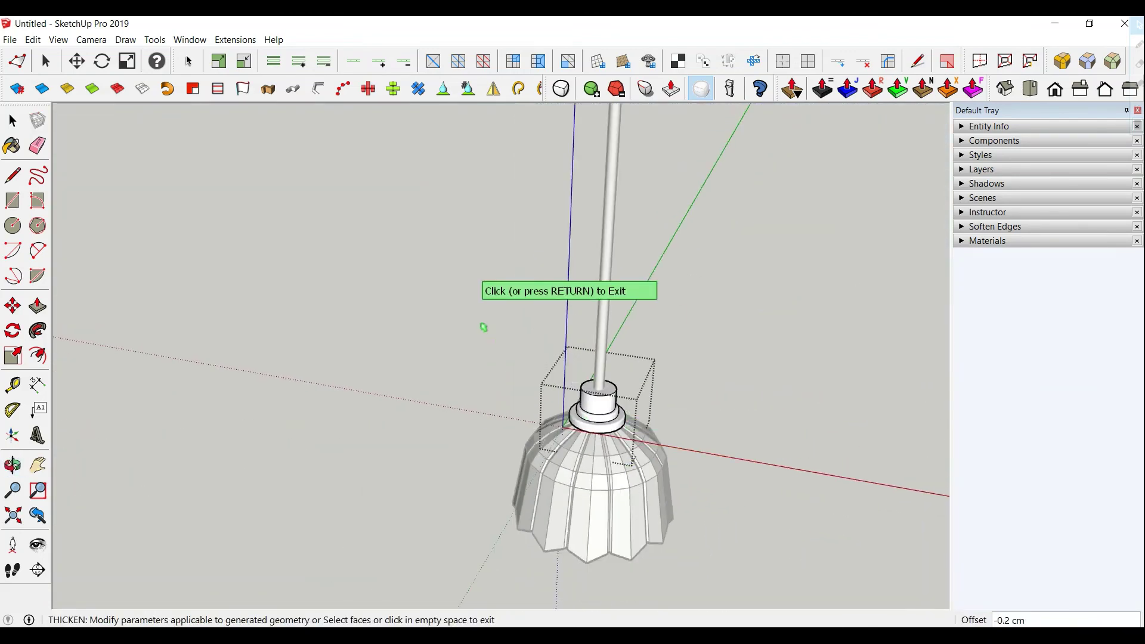
click(484, 327)
Union the top collar group with the rod using Solid Tools.
click(366, 360)
mouse_move(365, 360)
middle_down()
mouse_move(520, 488)
mouse_move(566, 411)
middle_up()
click(566, 410)
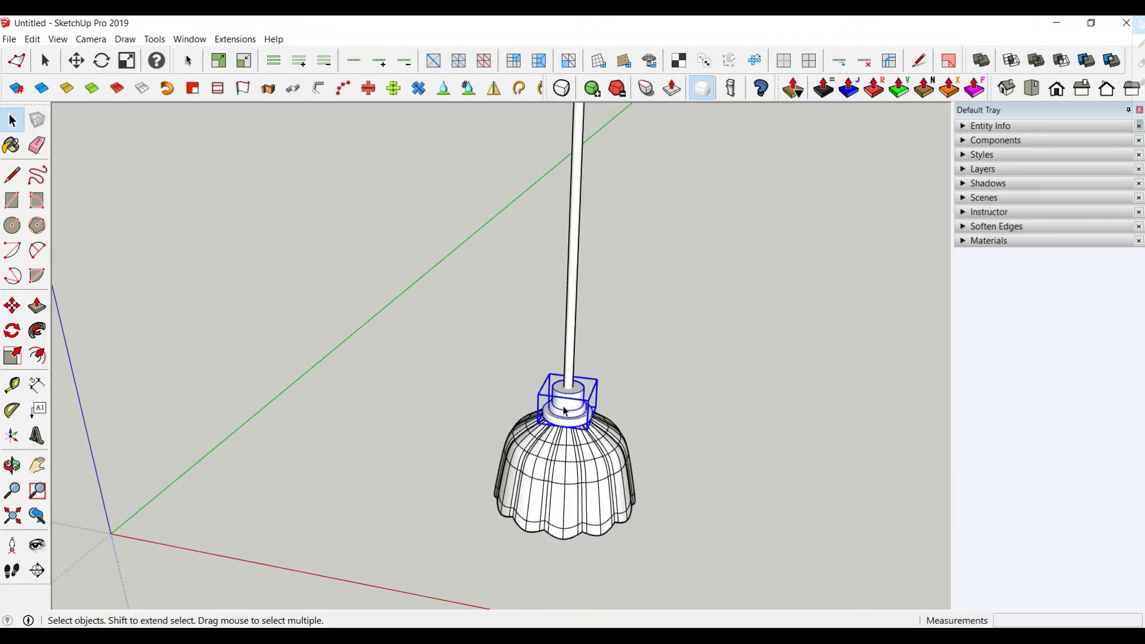
click(1043, 62)
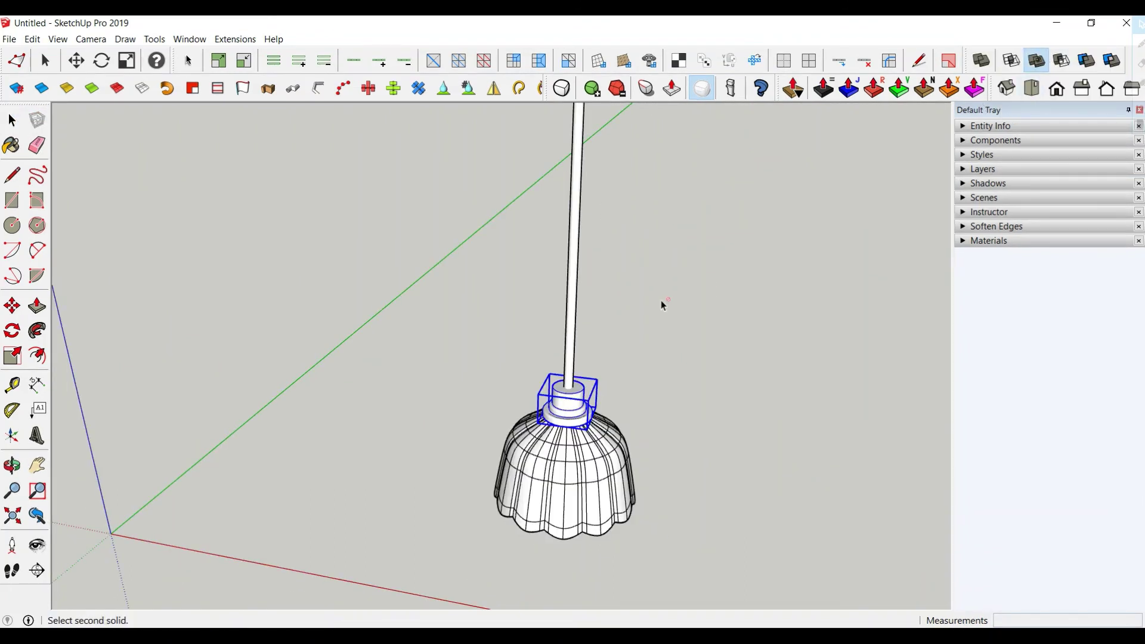
click(572, 320)
key(space)
scroll(535, 367, up, 3)
Mark the centre of the rod's top circle with Add Centerpoint.
scroll(535, 368, up, 2)
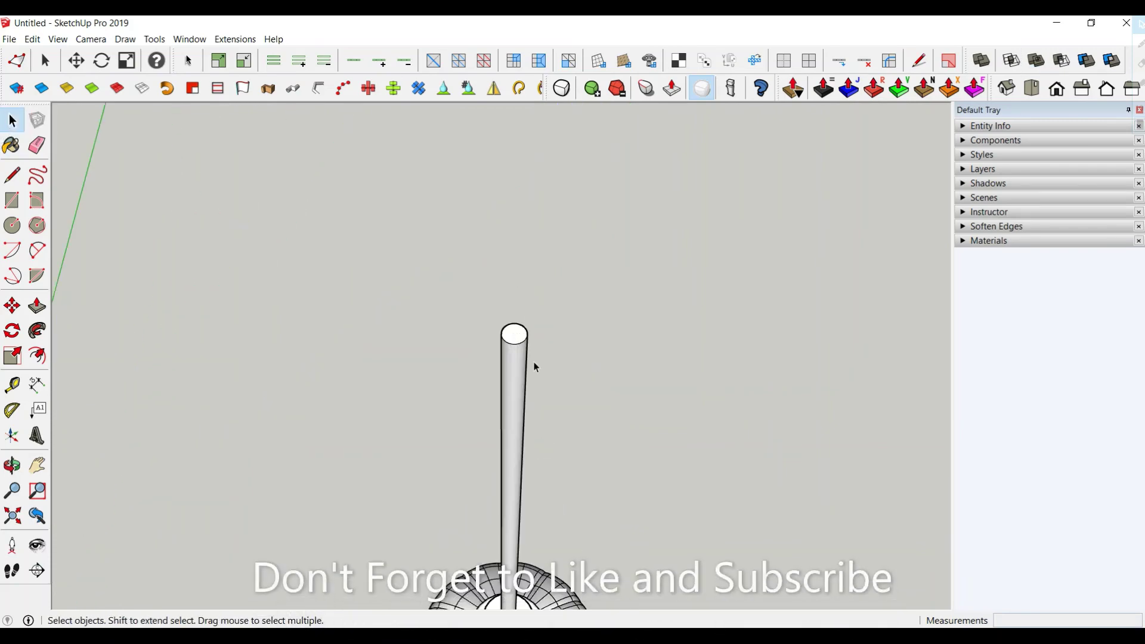
click(518, 346)
double_click(519, 342)
click(495, 328)
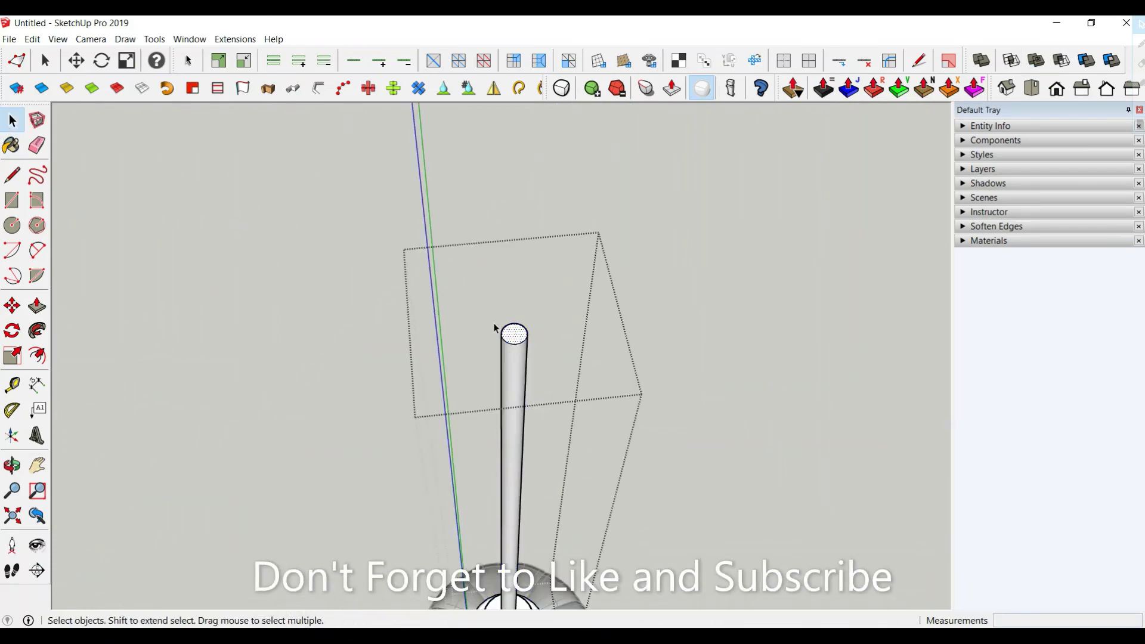
click(235, 39)
click(295, 100)
click(354, 268)
Draw a radius-4 circle on the rod top and pull it up 2 cm.
click(12, 225)
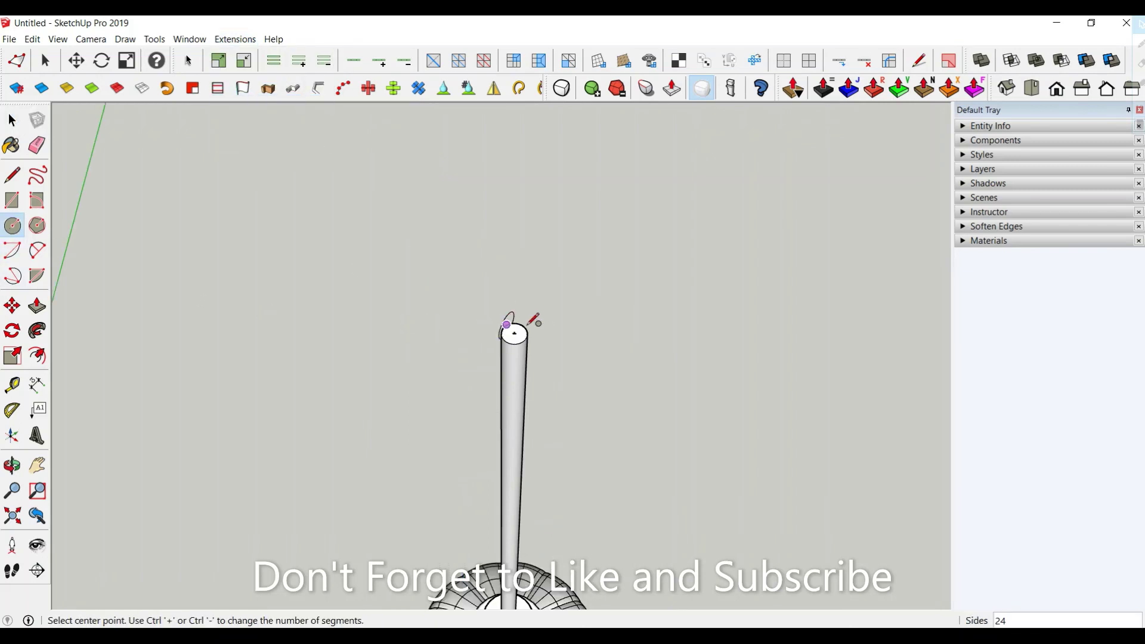
click(518, 331)
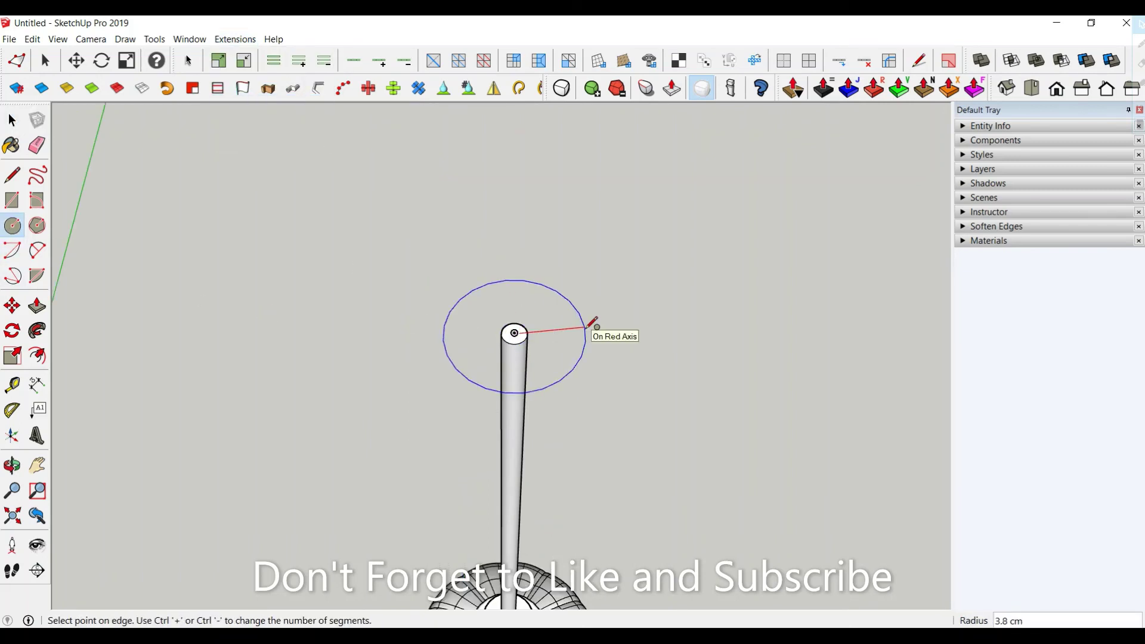
key(Return)
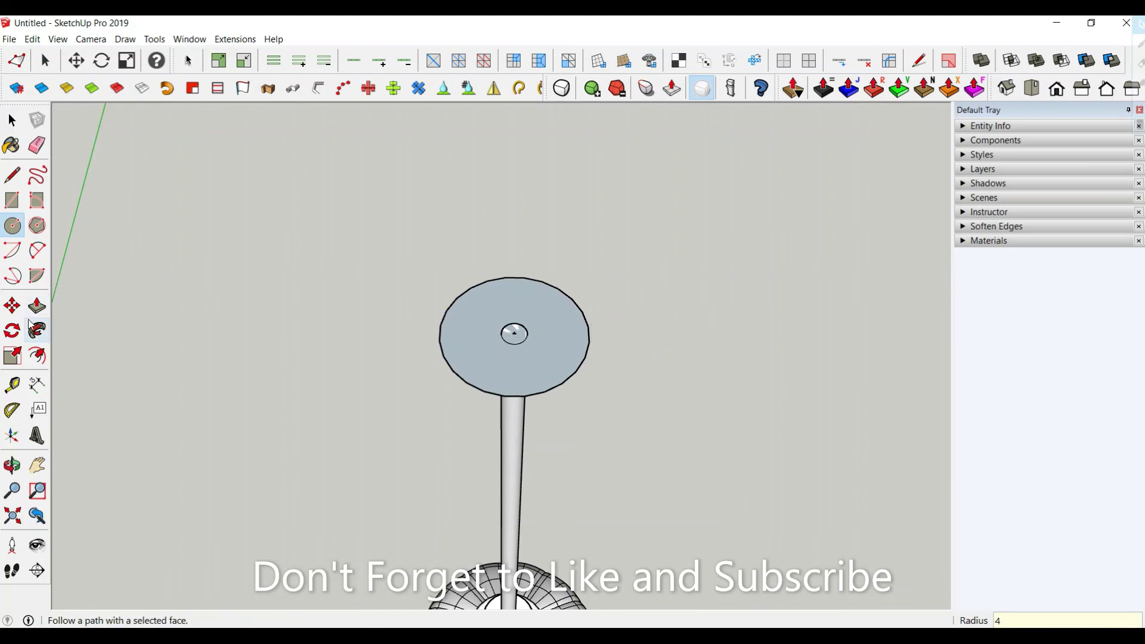
click(37, 306)
click(503, 365)
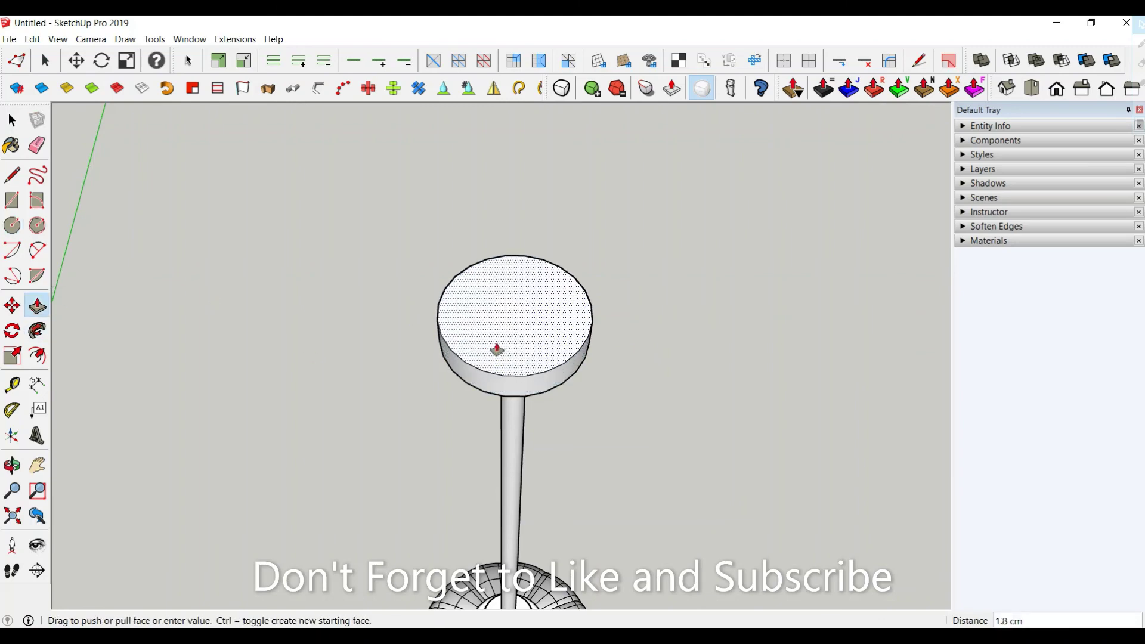
middle_drag(497, 350, 524, 258)
text(2)
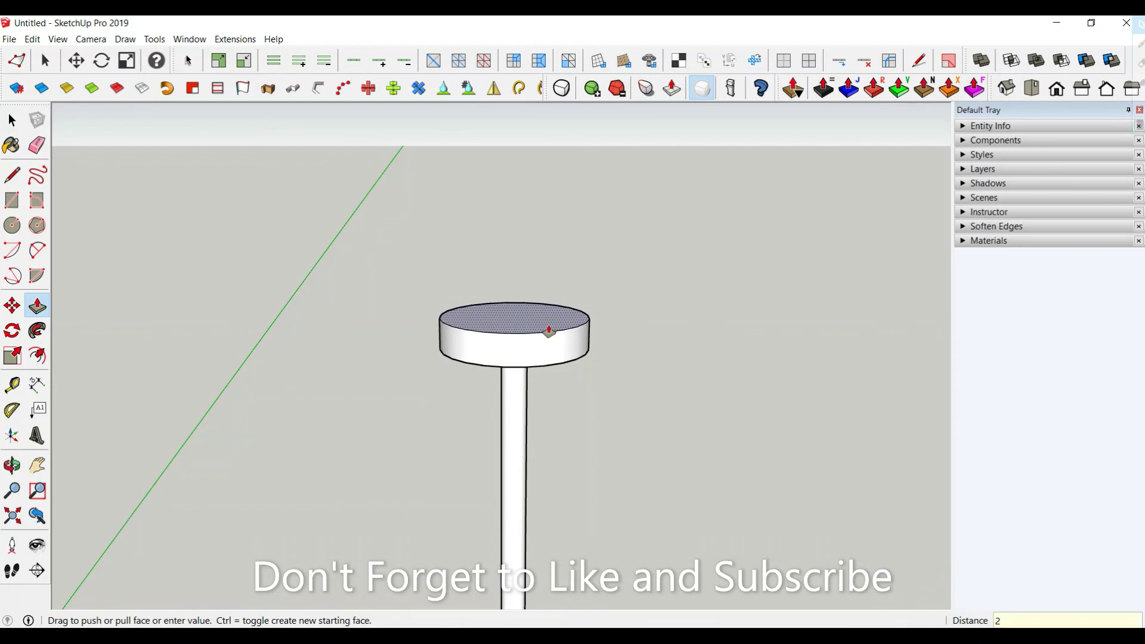
key(Return)
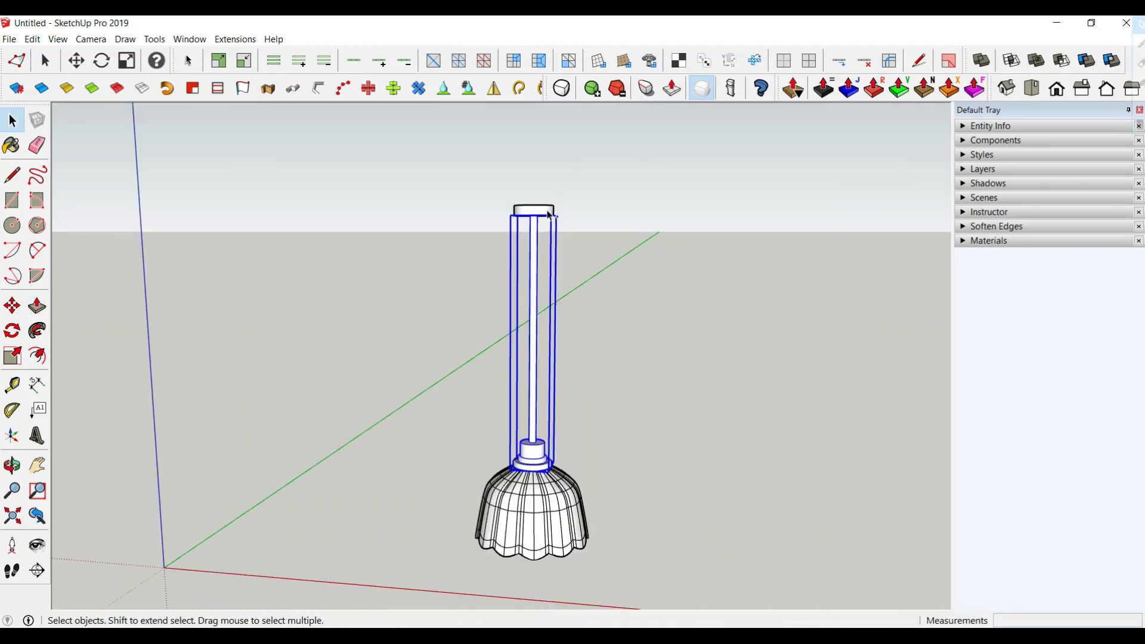
Group the lamp parts together and switch to shaded display.
right_click(548, 214)
click(591, 337)
click(422, 352)
mouse_move(422, 352)
middle_down()
mouse_move(714, 432)
mouse_move(389, 410)
mouse_move(650, 432)
mouse_move(596, 401)
middle_up()
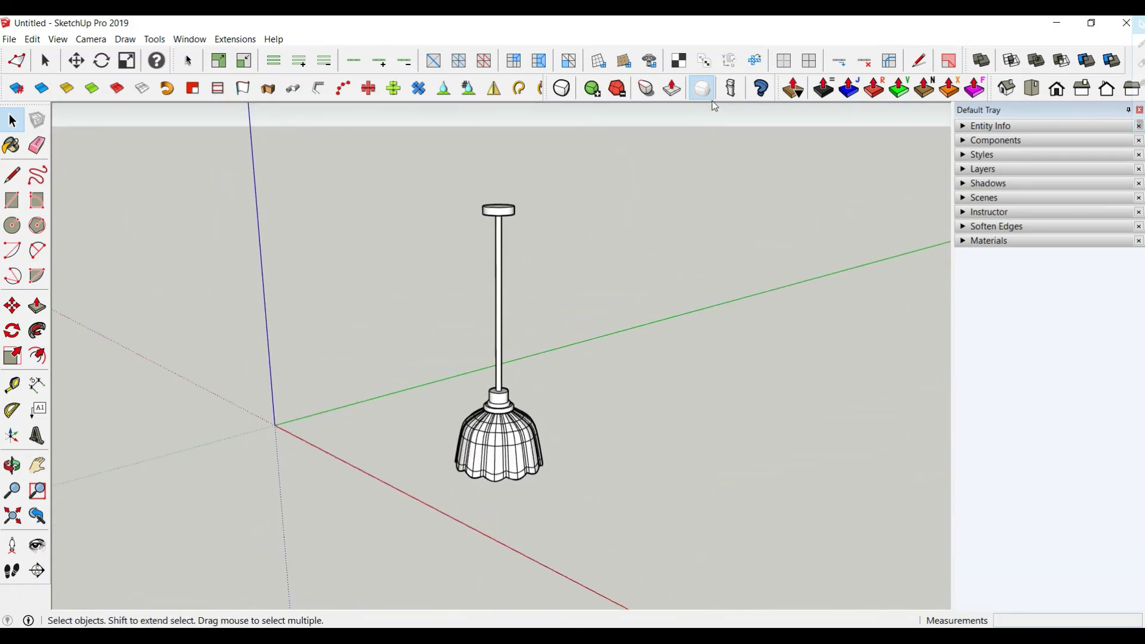
click(710, 96)
mouse_move(673, 266)
middle_down()
mouse_move(471, 452)
mouse_move(619, 421)
middle_up()
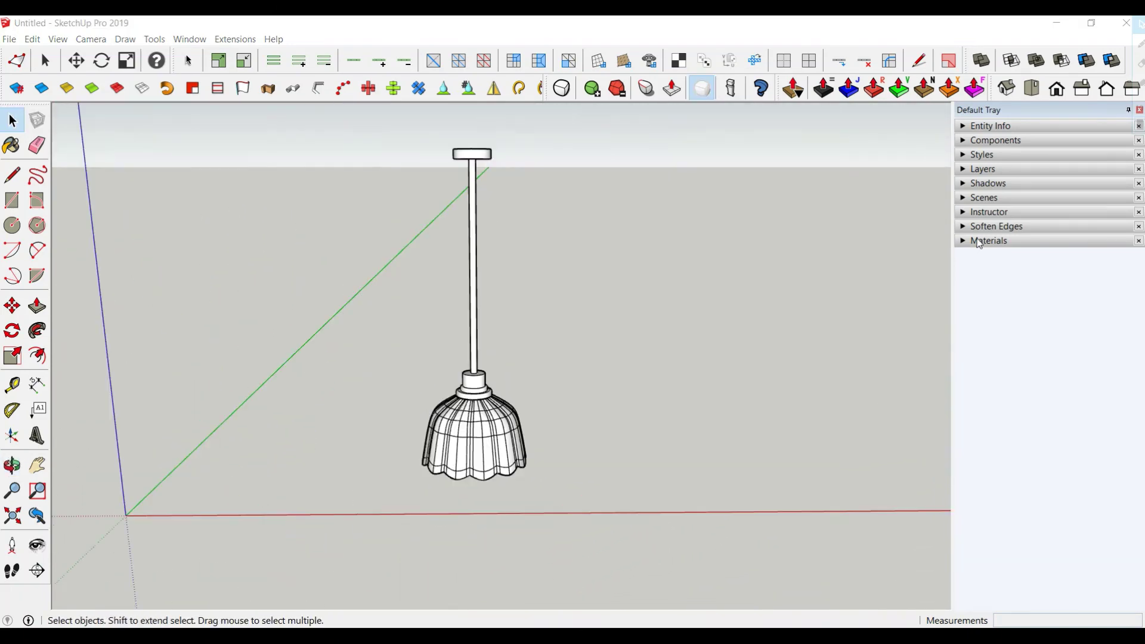
Paint the rod, disc and cap with Metallic_Paint_Bronze.
click(989, 240)
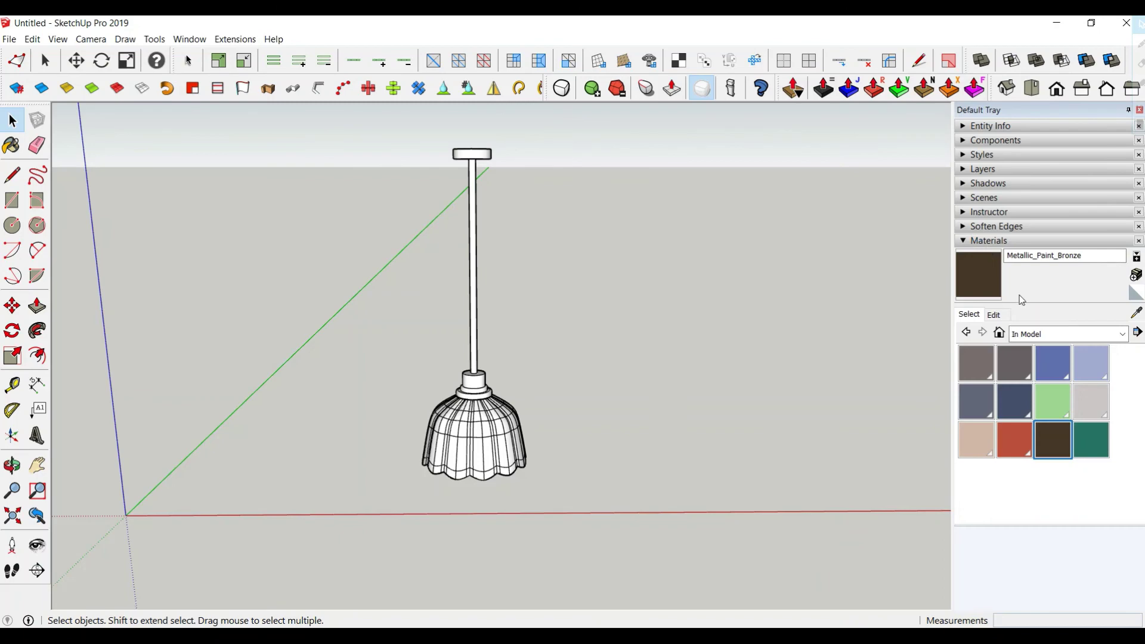
click(1060, 451)
click(474, 237)
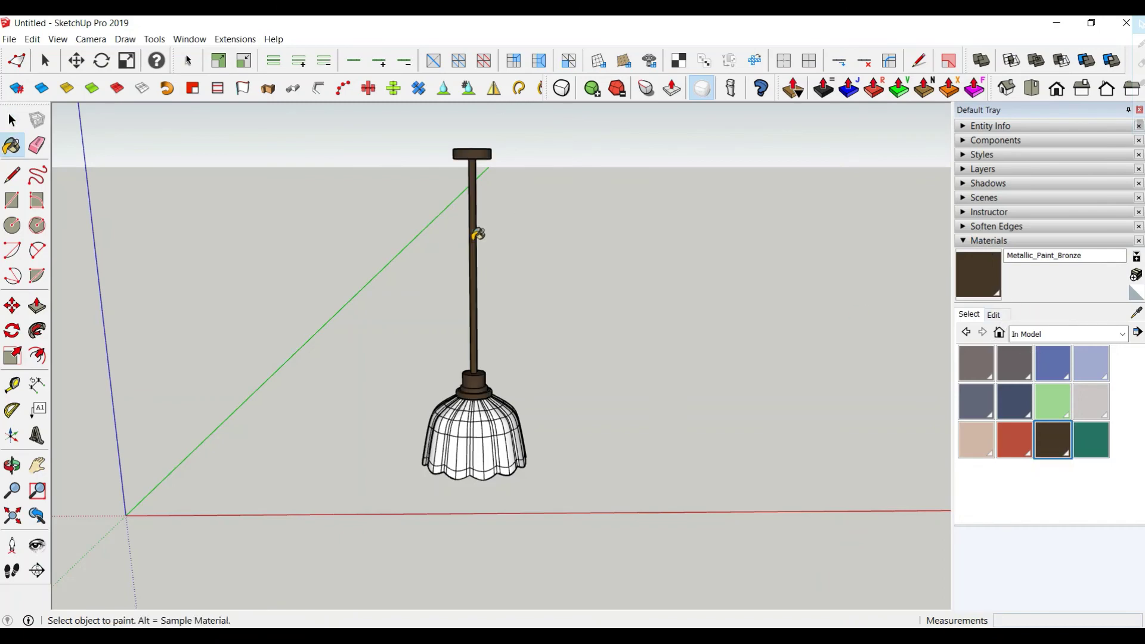